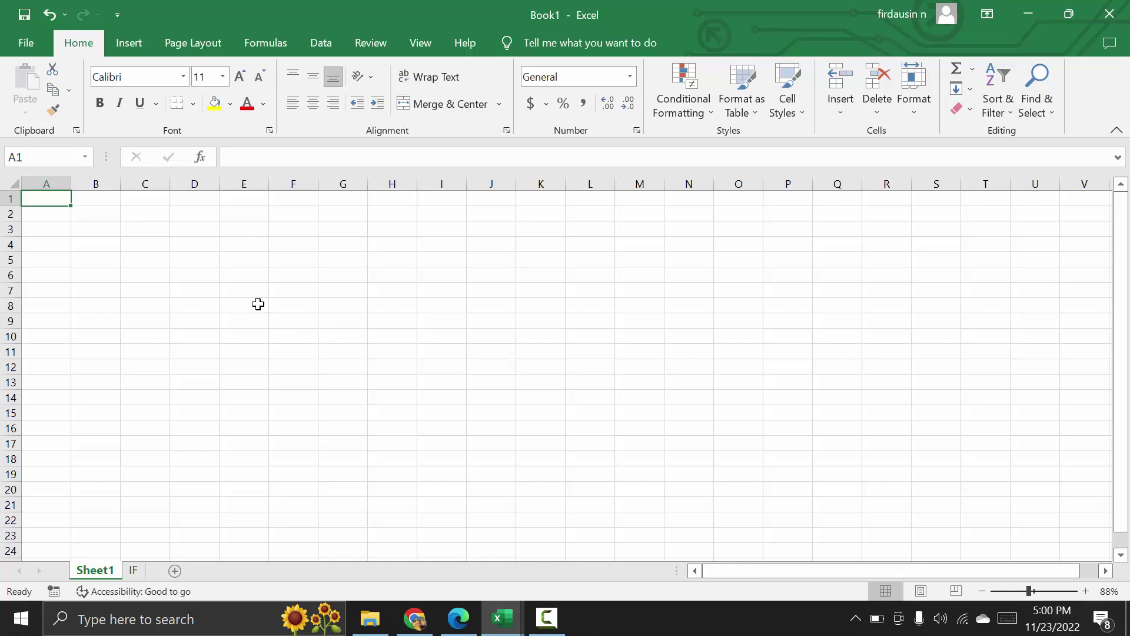
# Select various cells, columns A–C and rows 2–3 to explore the empty grid.
pyautogui.click(144, 212)
pyautogui.click(88, 212)
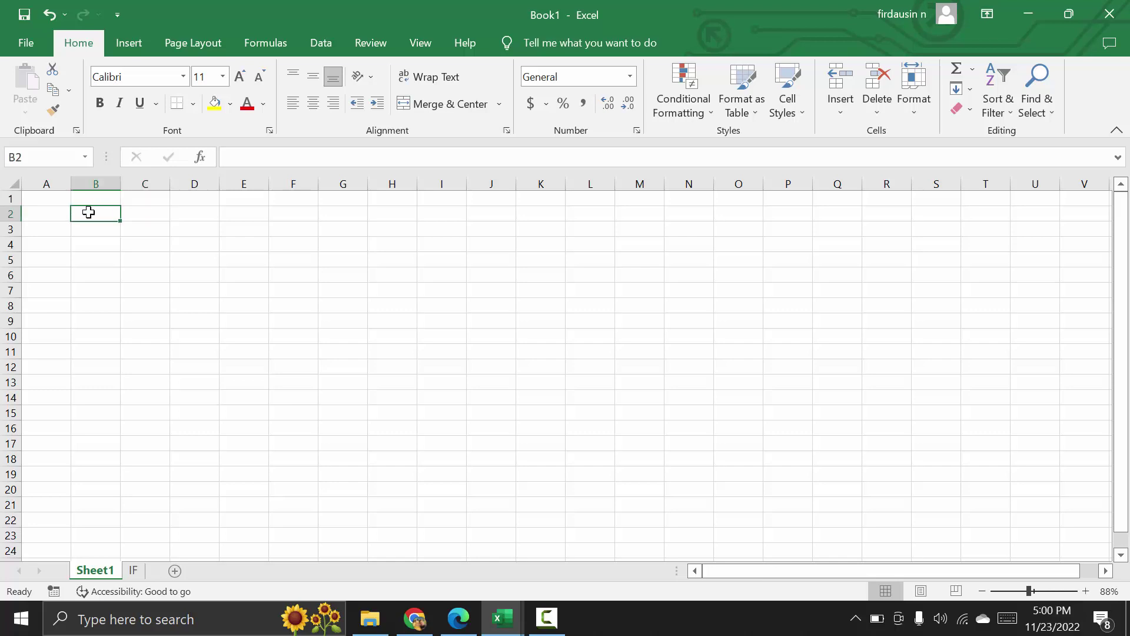
pyautogui.click(53, 211)
pyautogui.click(106, 235)
pyautogui.click(213, 234)
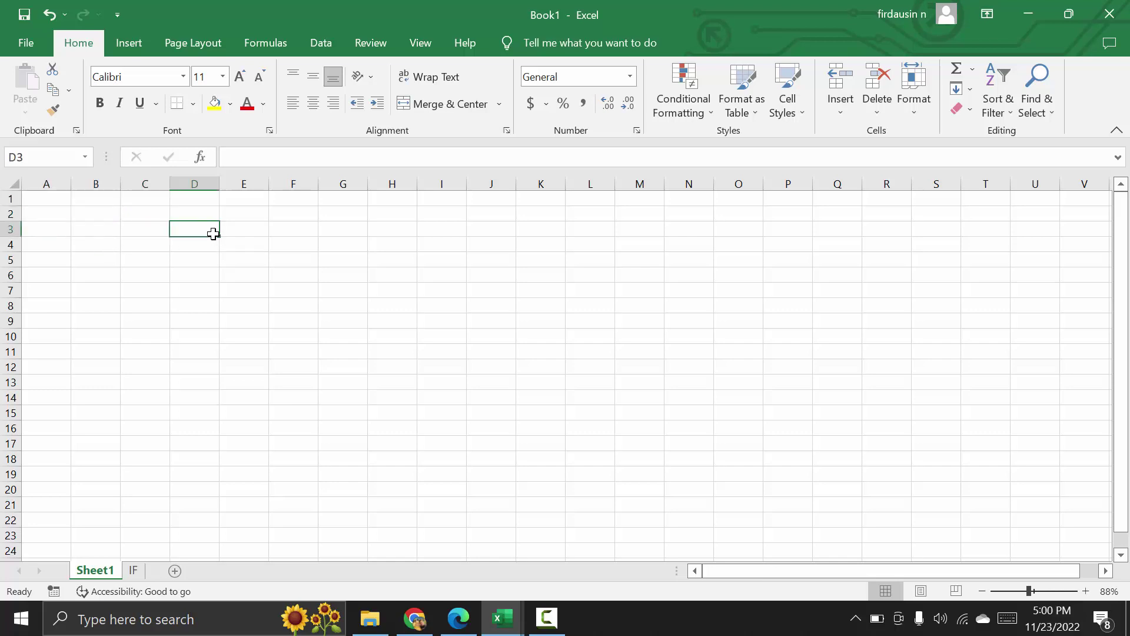
pyautogui.click(202, 212)
pyautogui.click(141, 211)
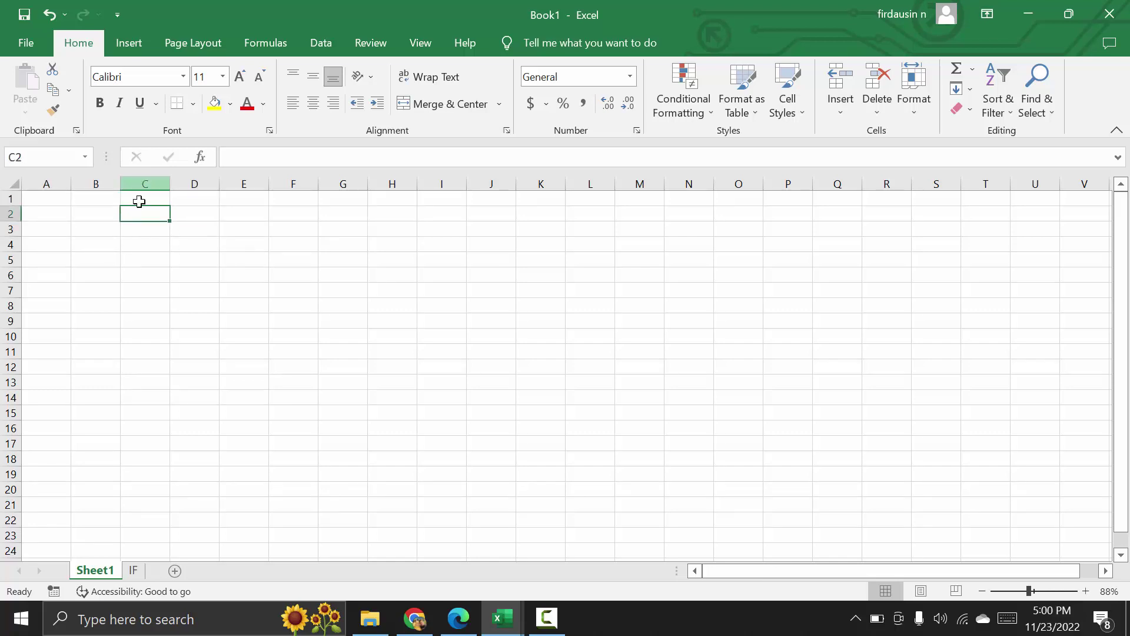
pyautogui.click(139, 198)
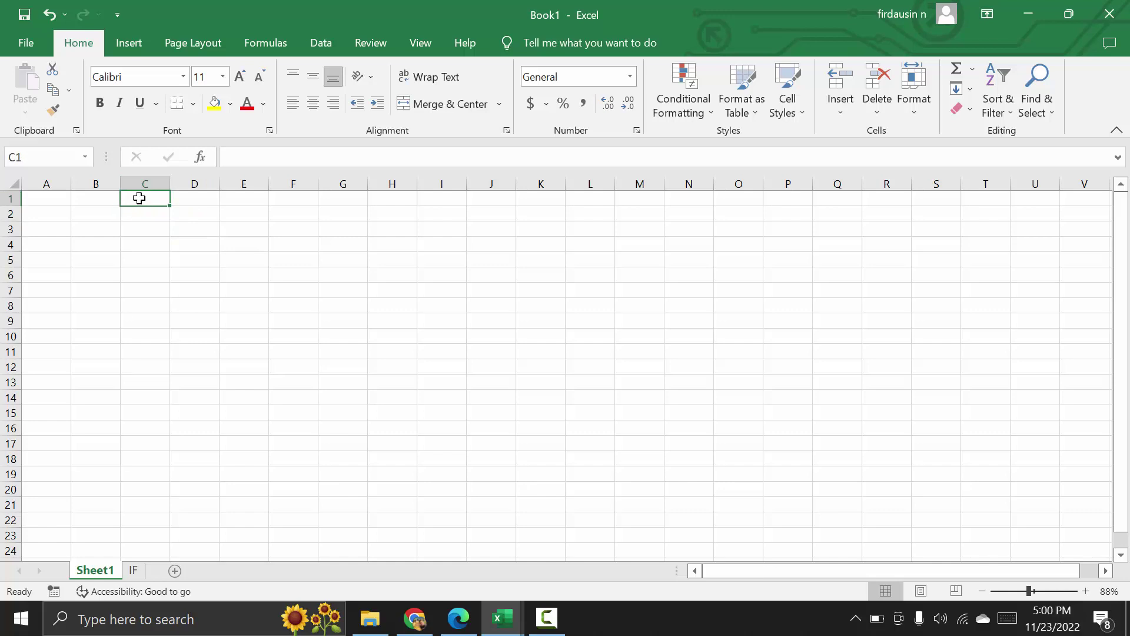
pyautogui.click(52, 183)
pyautogui.click(101, 182)
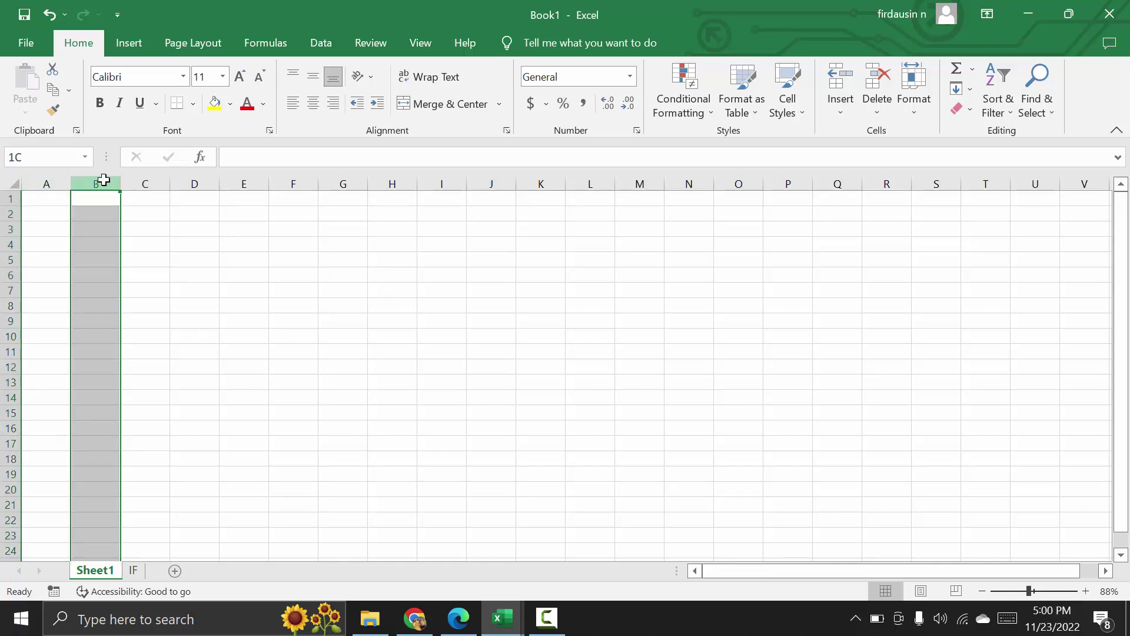
pyautogui.click(147, 182)
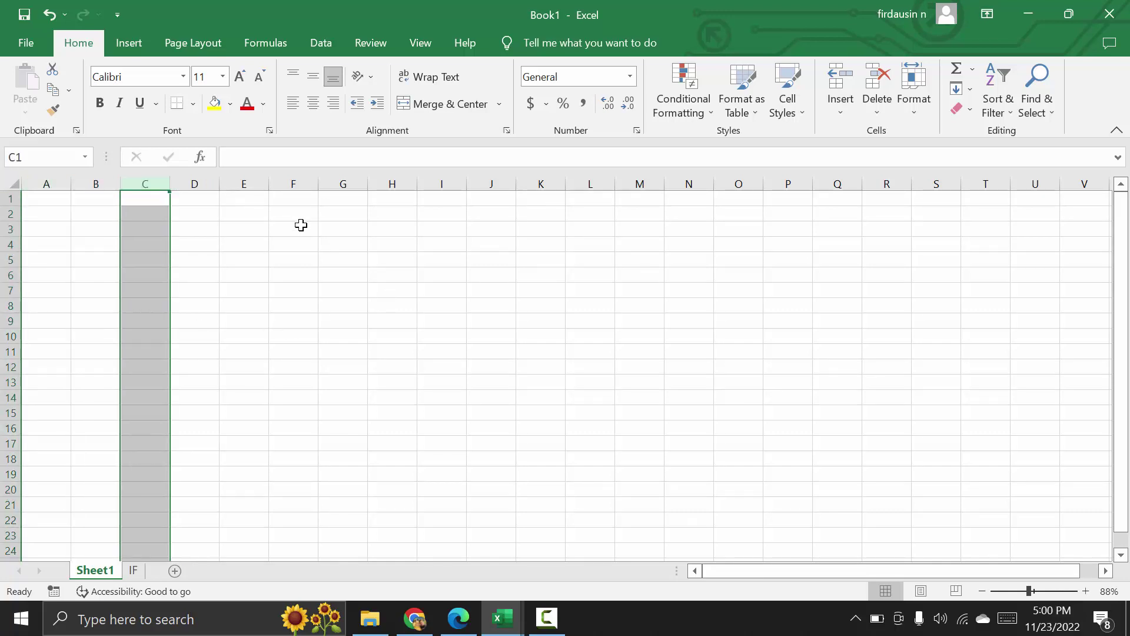
pyautogui.click(10, 214)
pyautogui.click(10, 229)
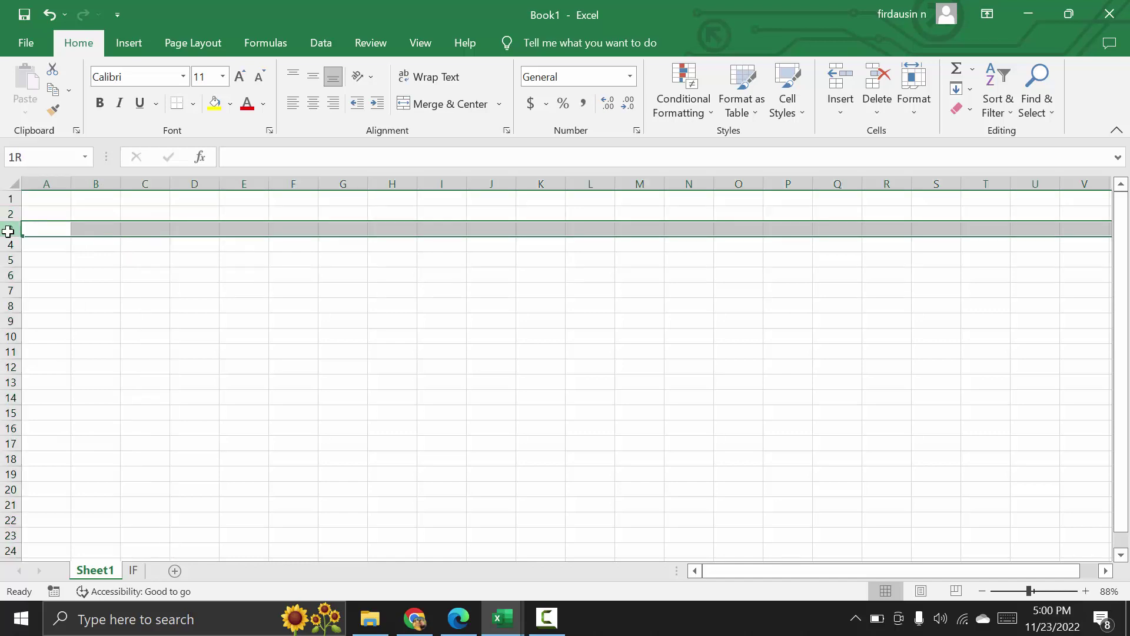
pyautogui.click(113, 337)
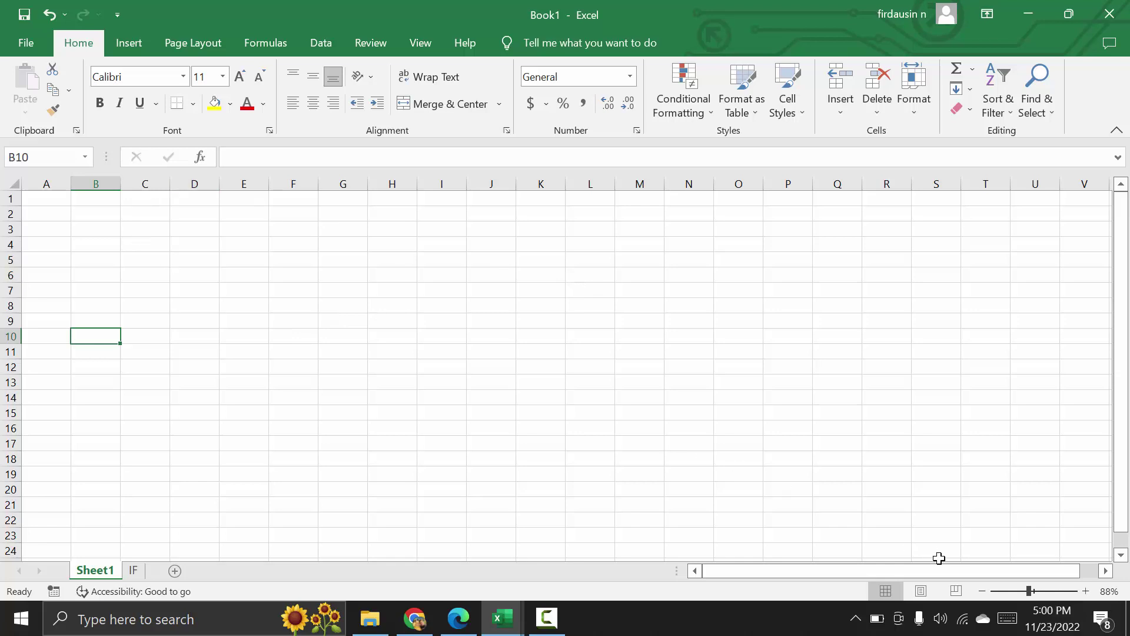
# Zoom the sheet view in to 160%.
pyautogui.click(1085, 591)
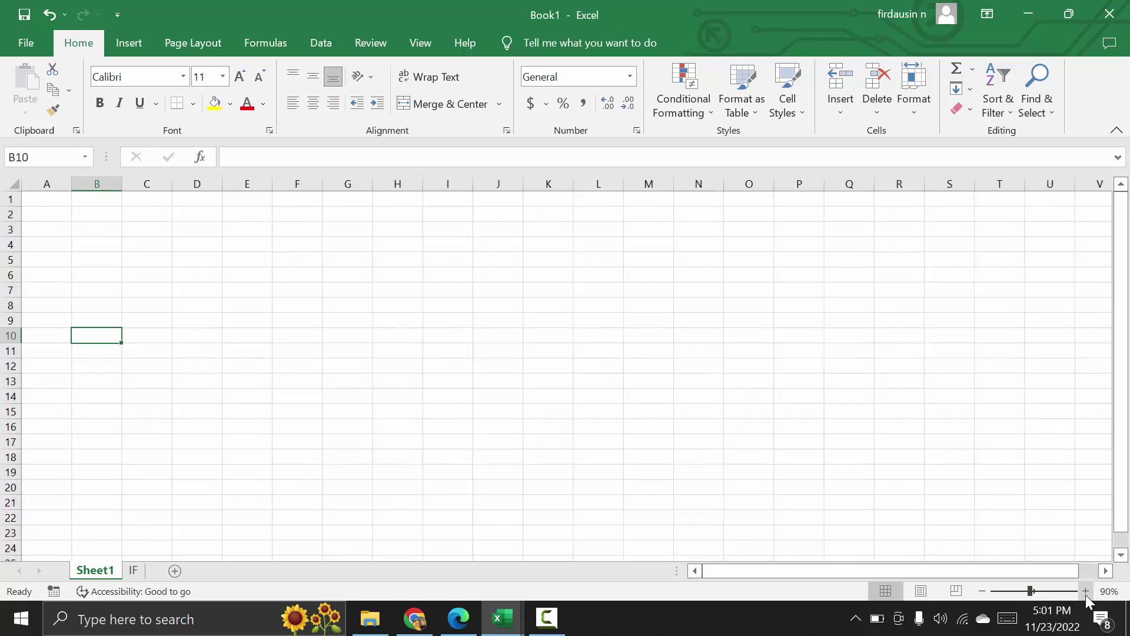
pyautogui.click(1085, 591)
pyautogui.click(1085, 591)
pyautogui.click(1086, 591)
pyautogui.click(1085, 591)
pyautogui.click(1085, 591)
pyautogui.click(1085, 592)
pyautogui.click(1086, 592)
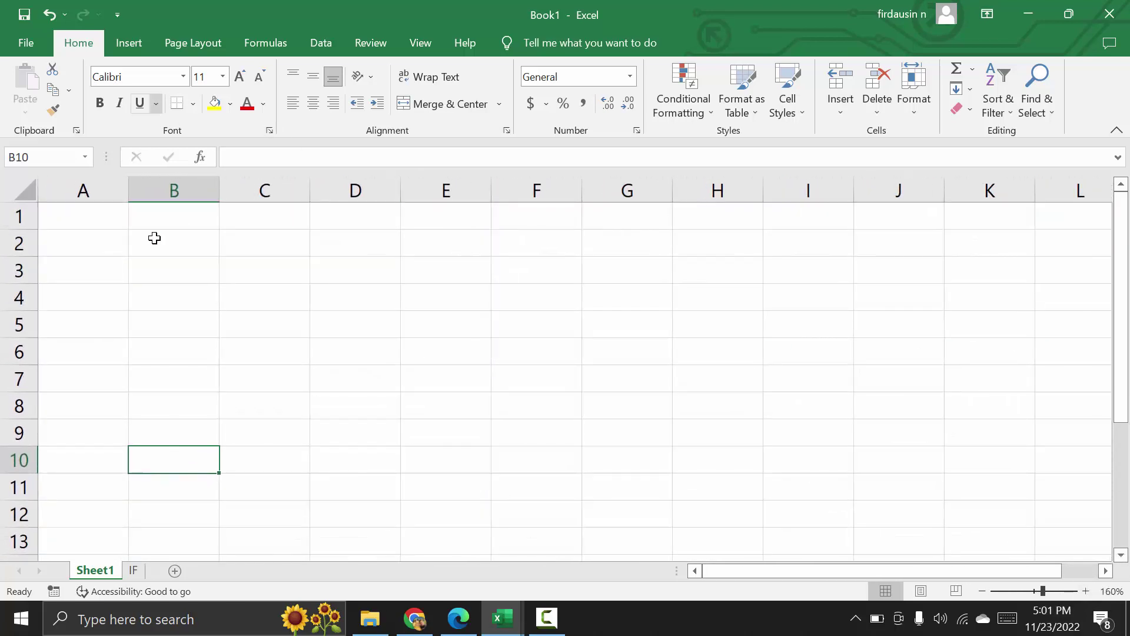
# Enter 5 in B3, move it to D3, fill it down to D9, then clear D3:D9.
pyautogui.click(234, 252)
pyautogui.click(195, 232)
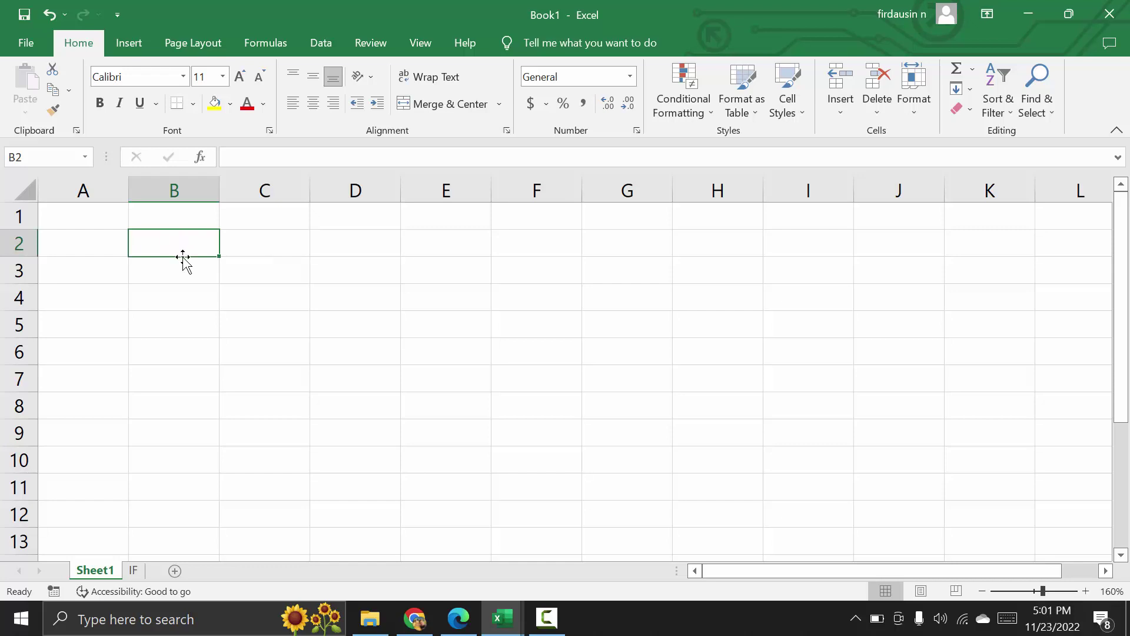
pyautogui.moveTo(183, 258); pyautogui.dragTo(197, 271)
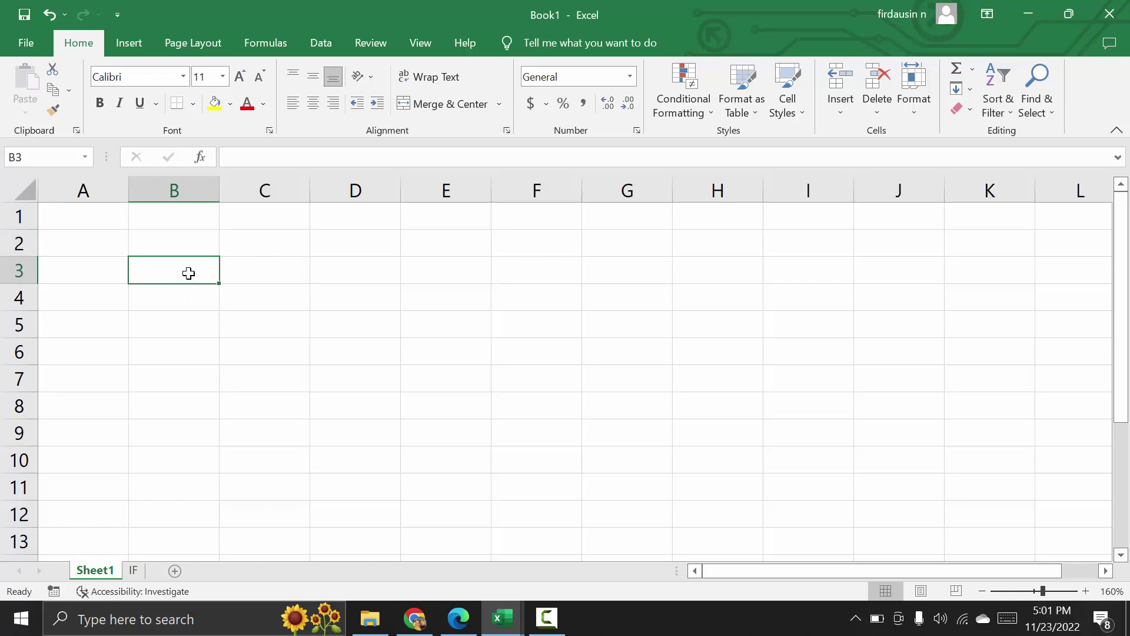
pyautogui.write('5')
pyautogui.press('Return')
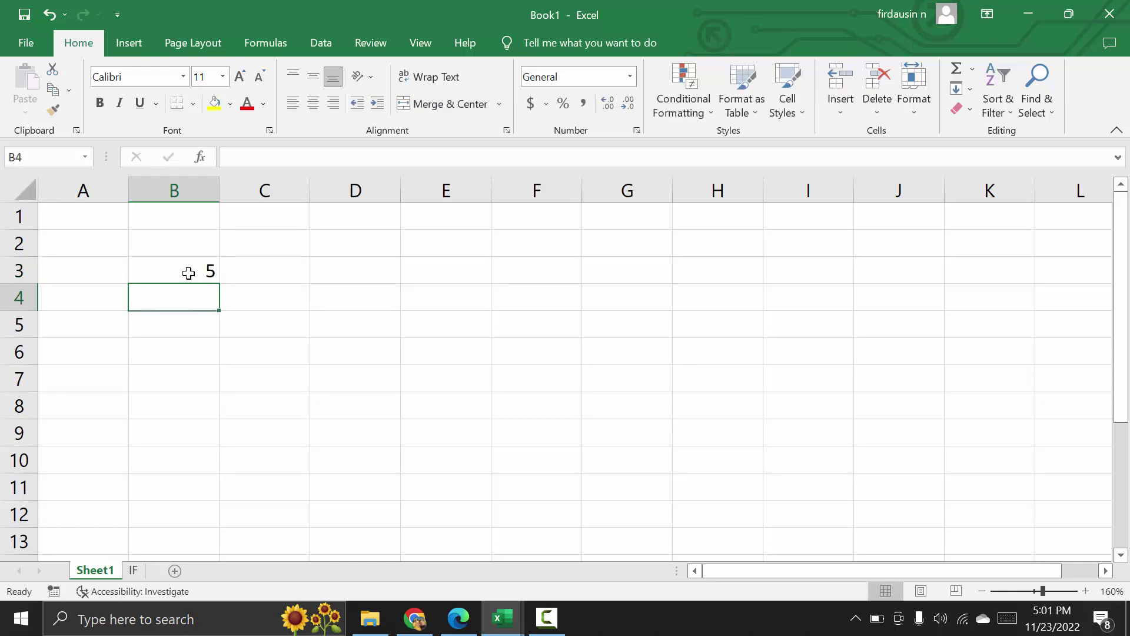
pyautogui.click(189, 273)
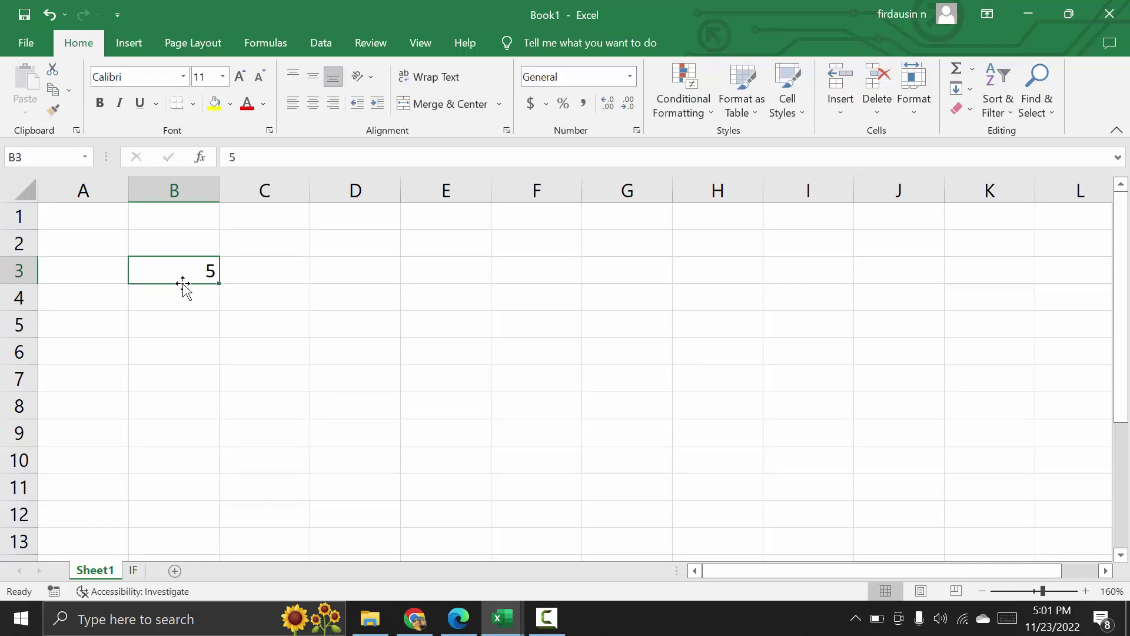
pyautogui.moveTo(194, 292); pyautogui.dragTo(356, 286)
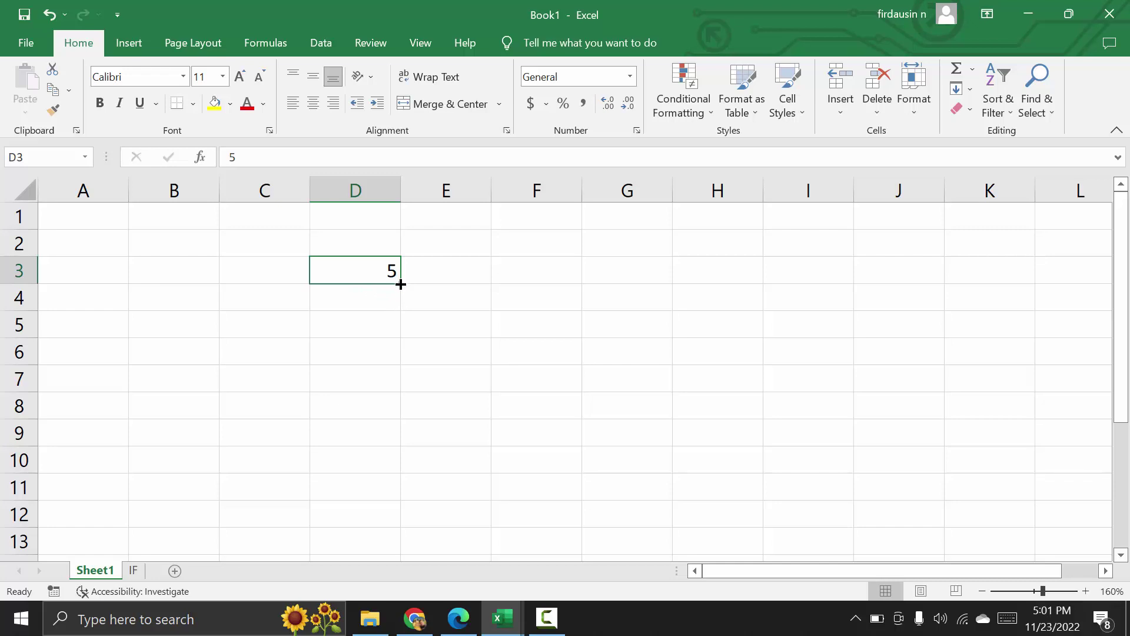
pyautogui.moveTo(401, 284); pyautogui.dragTo(395, 459)
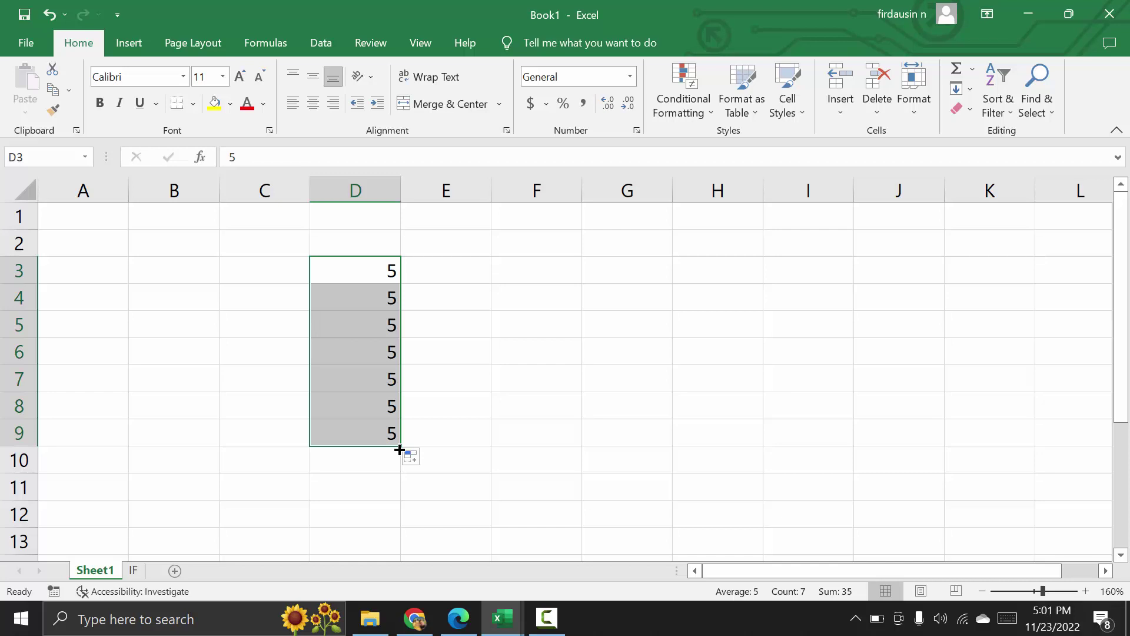
pyautogui.press('Delete')
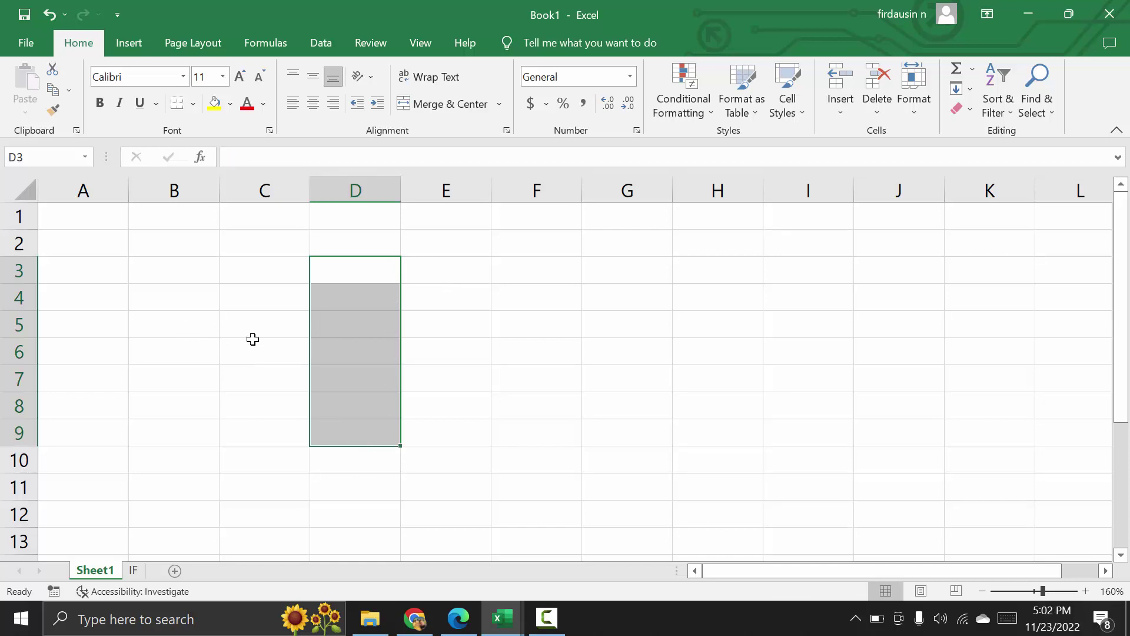
# Select cells along row 1 from A1 to D1.
pyautogui.click(111, 223)
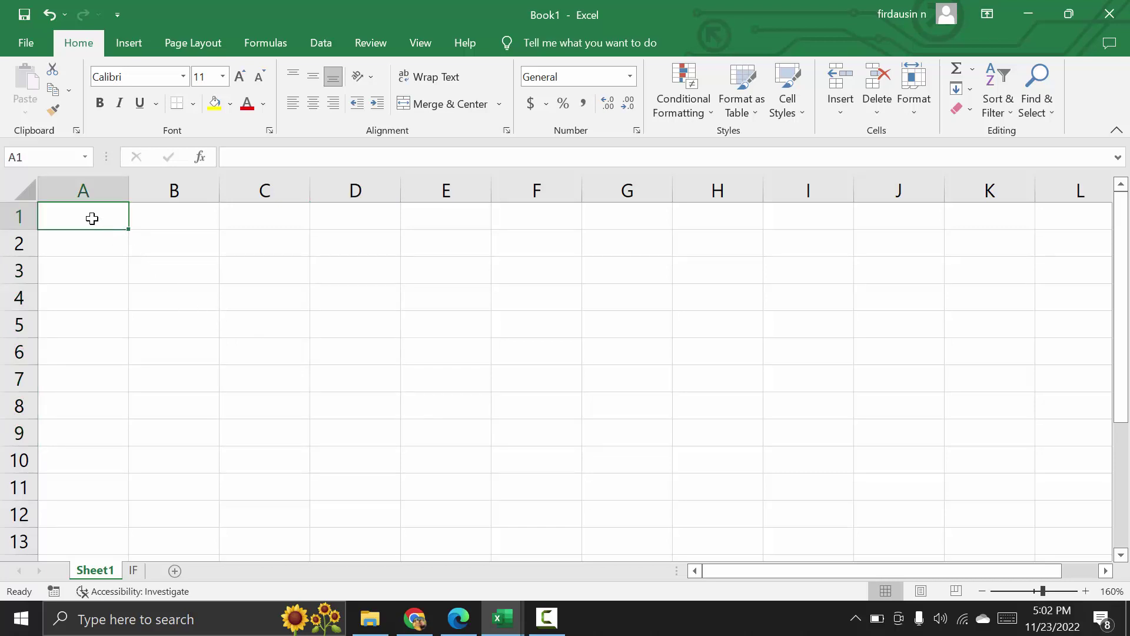
pyautogui.click(144, 213)
pyautogui.click(97, 211)
pyautogui.click(161, 215)
pyautogui.click(262, 216)
pyautogui.click(373, 215)
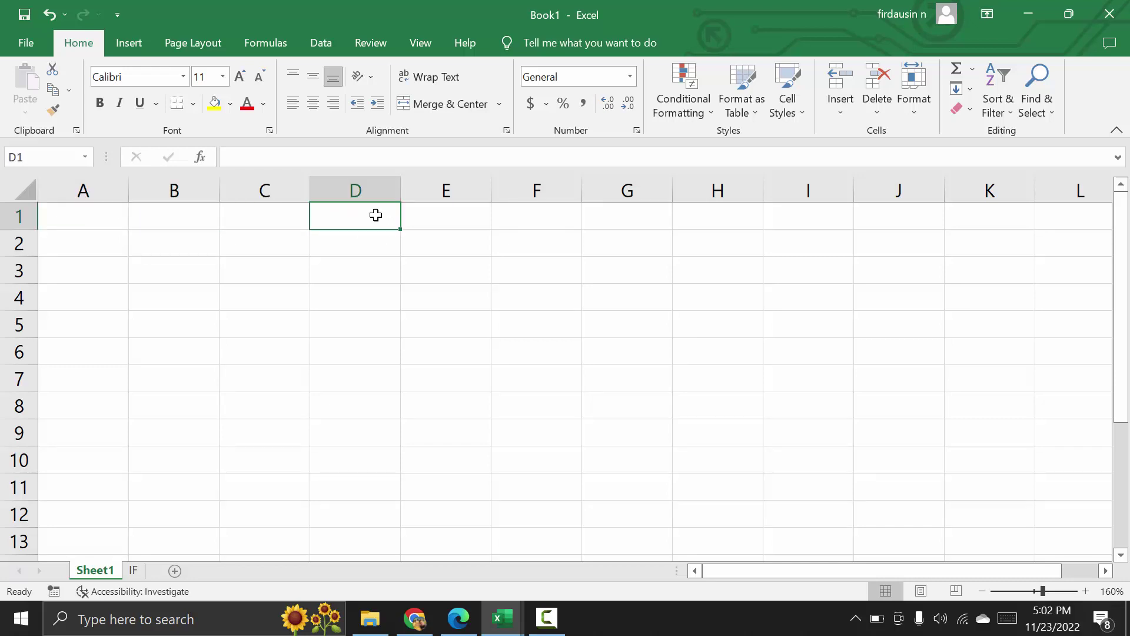
# Enter the headers NO., ANGKA 1 and ANGKA 2 across A1:C1.
pyautogui.click(104, 220)
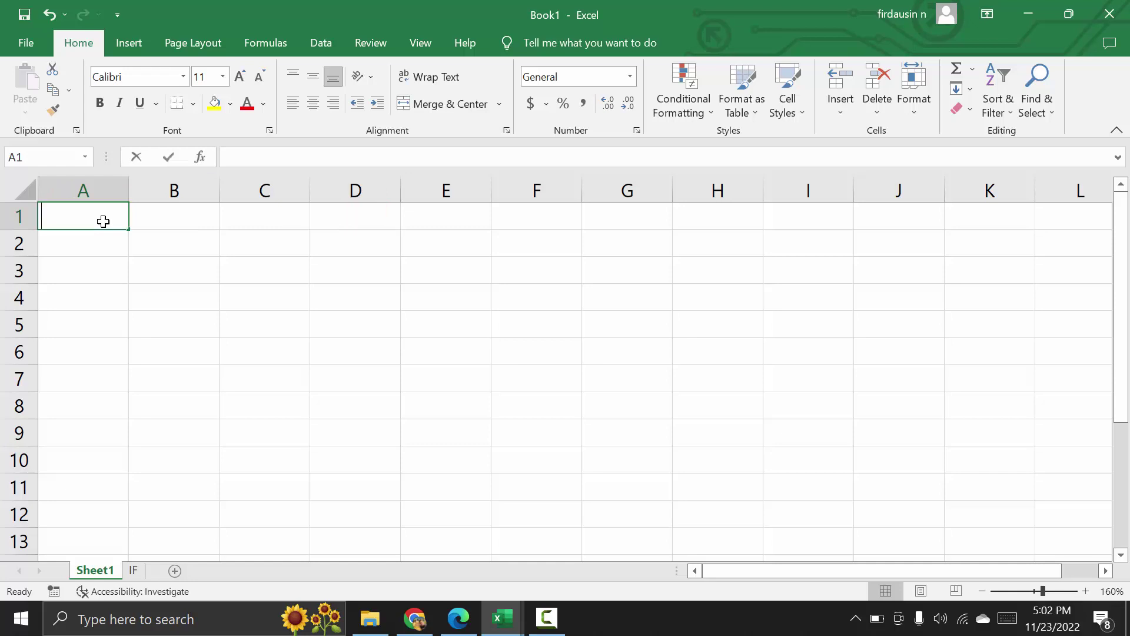
pyautogui.write('NO.')
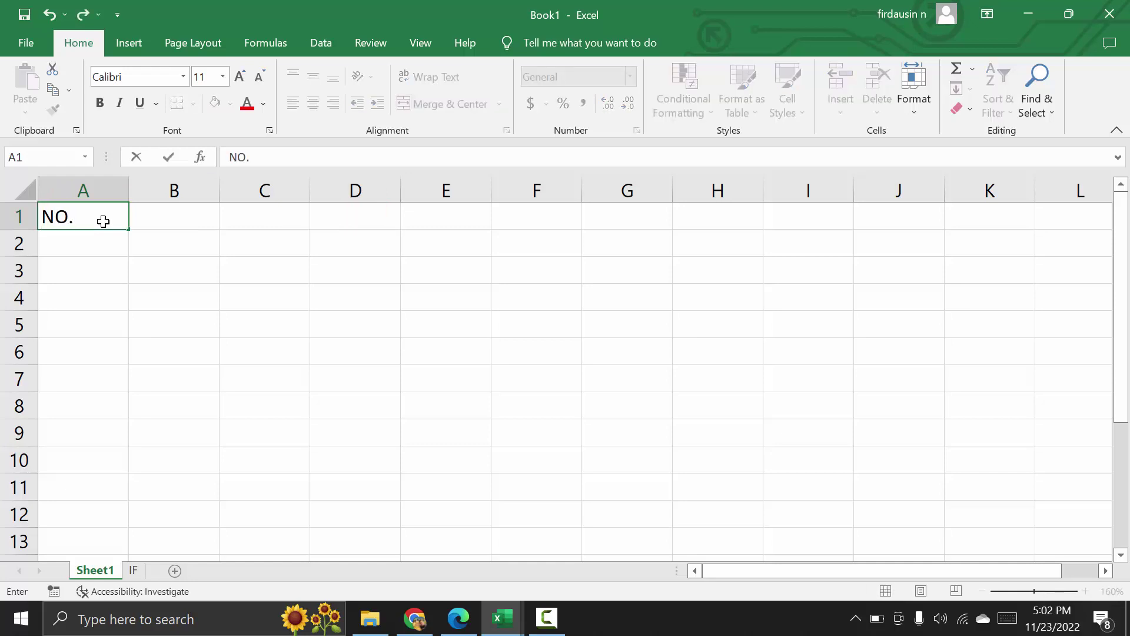
pyautogui.press('Tab')
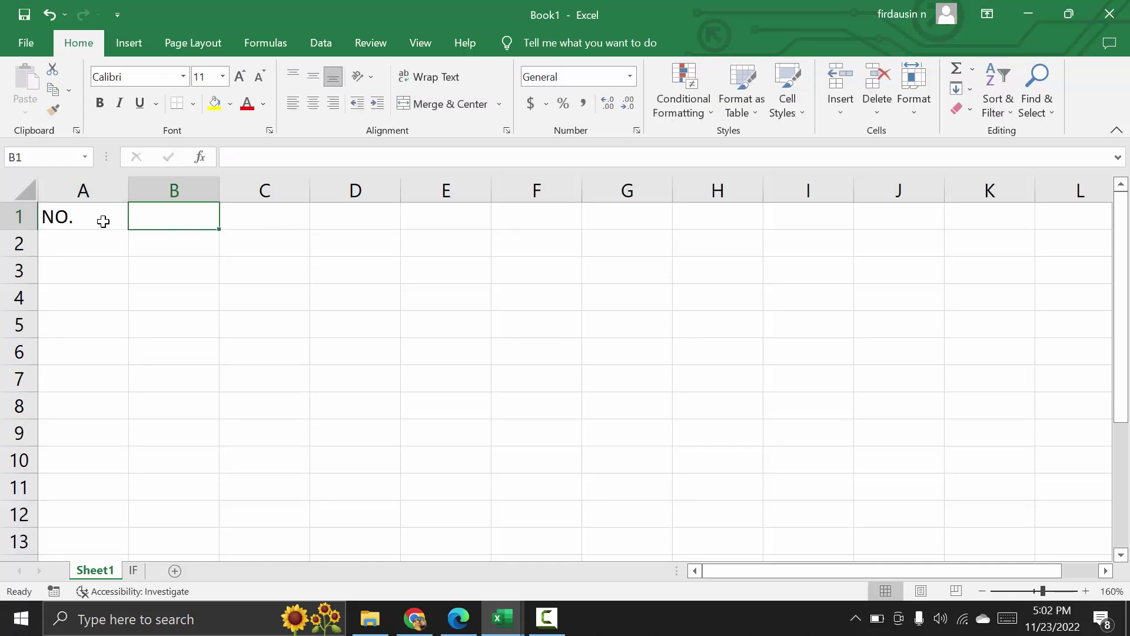
pyautogui.write('ANGKA ')
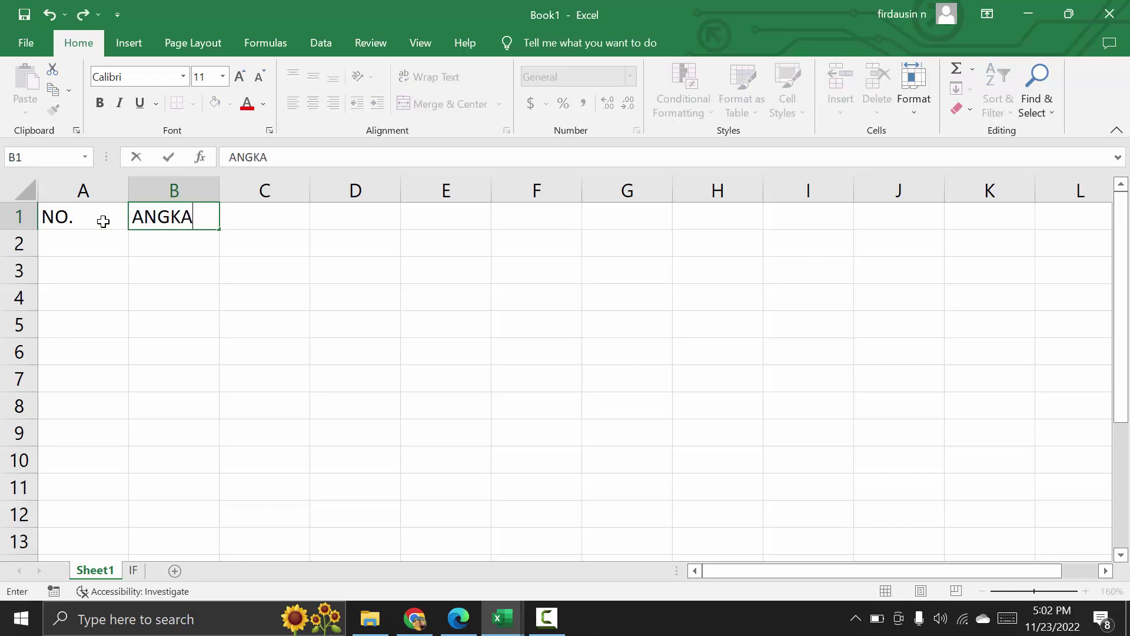
pyautogui.write('1')
pyautogui.press('Tab')
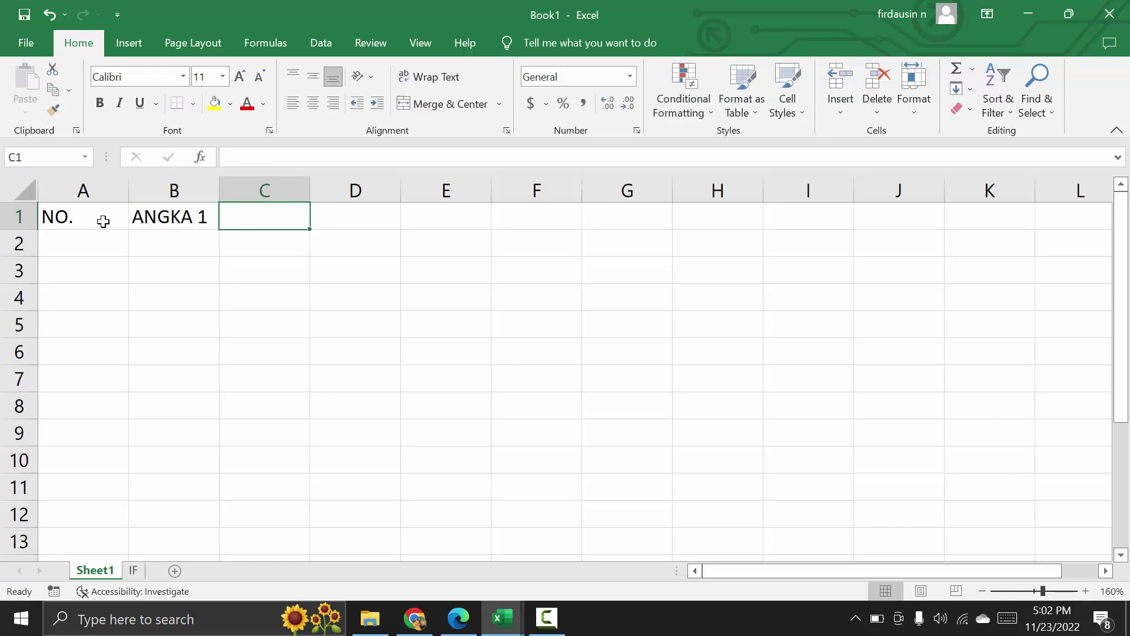
pyautogui.write('ANGKA 2')
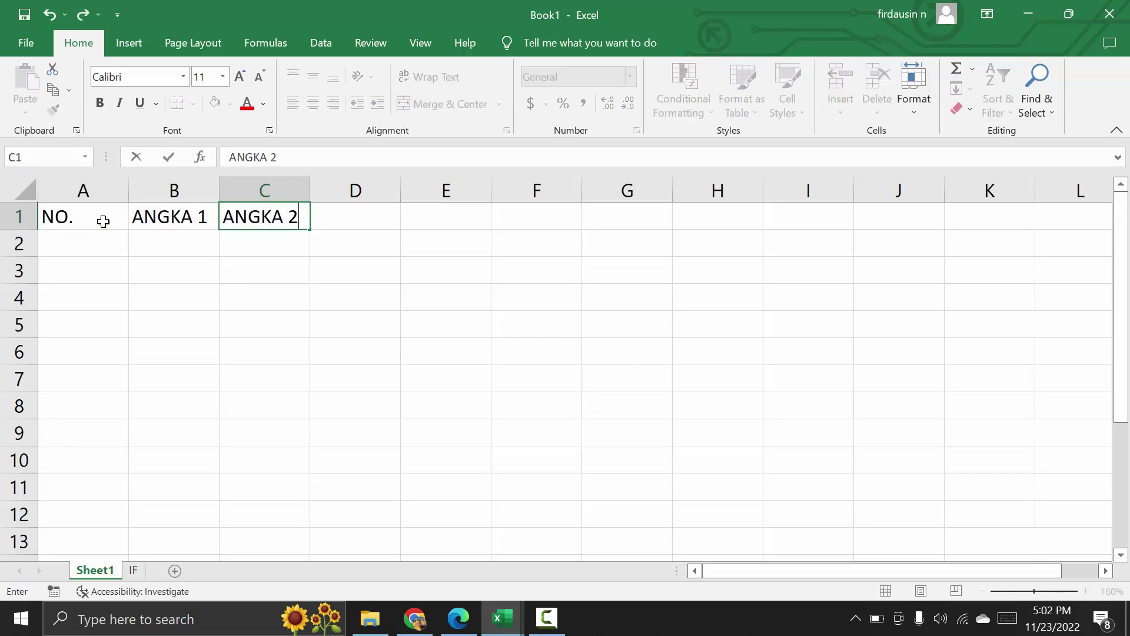
pyautogui.press('Return')
# Enter 1 in A2 and 2 in A3.
pyautogui.click(115, 244)
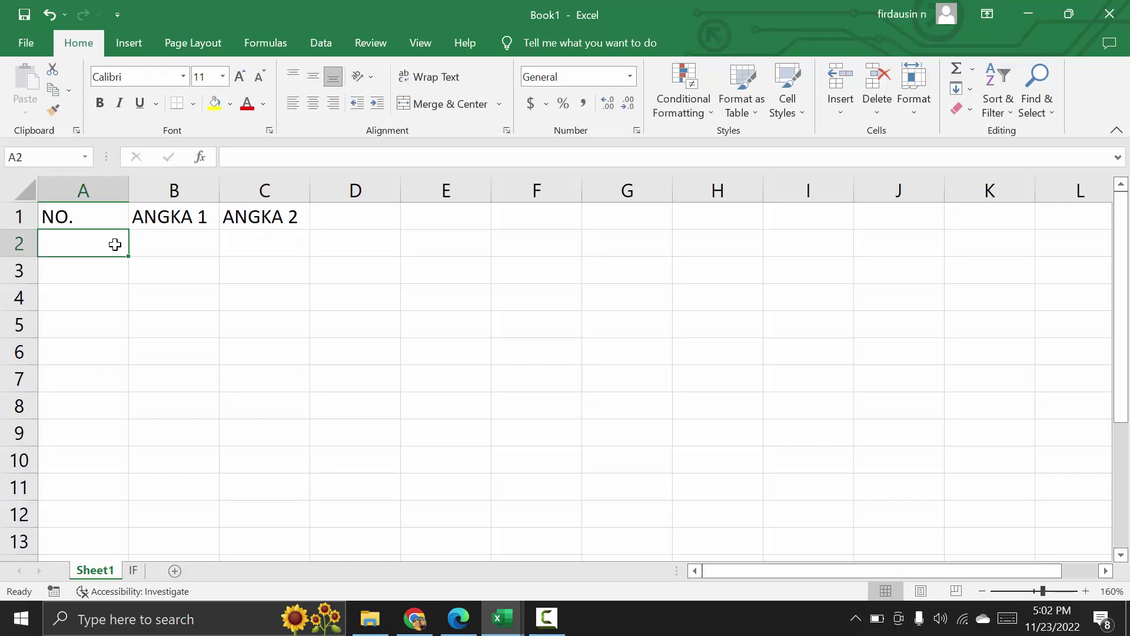
pyautogui.write('1')
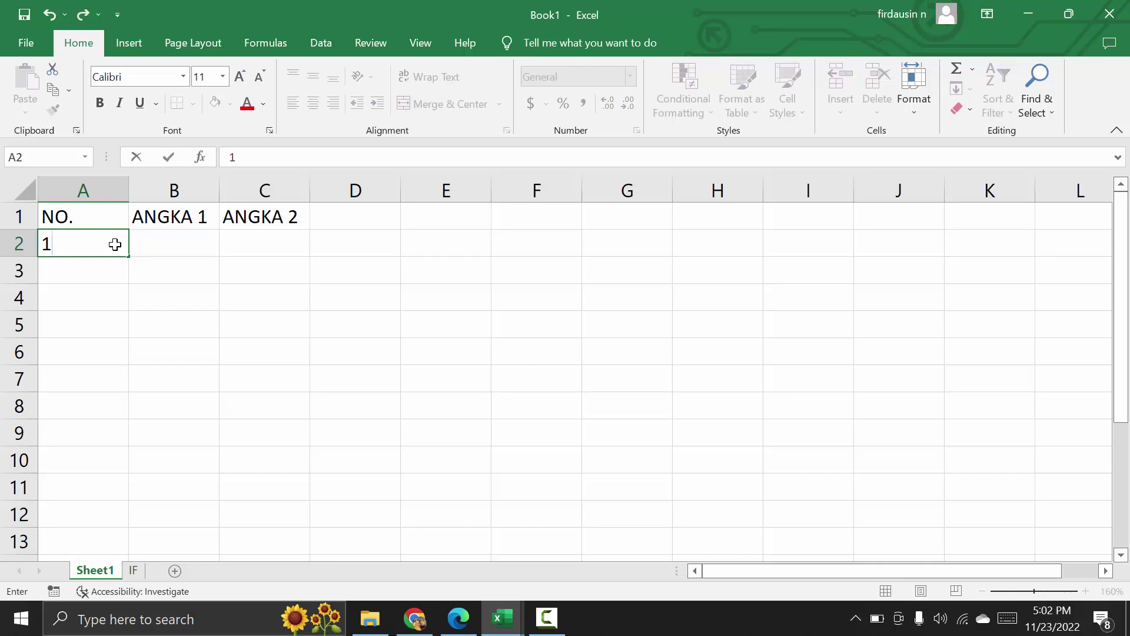
pyautogui.press('Return')
pyautogui.write('2')
pyautogui.press('Return')
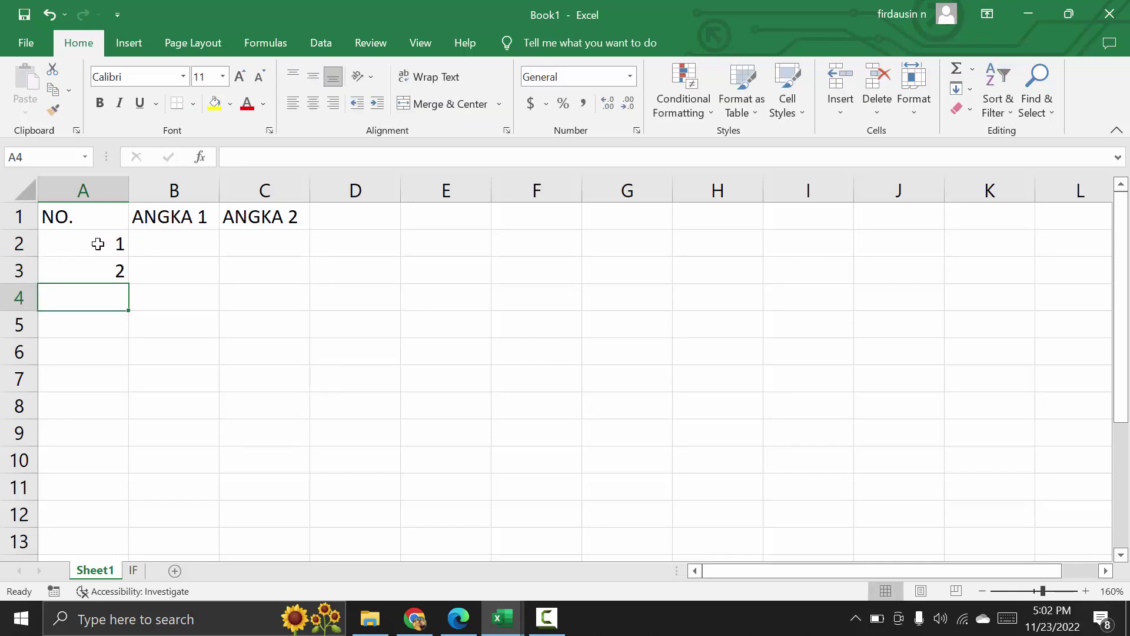
# Fill the 1, 2 pattern down to A21 so the rows are numbered 1 through 20.
pyautogui.click(98, 243)
pyautogui.keyDown('shift'); pyautogui.click(100, 264); pyautogui.keyUp('shift')
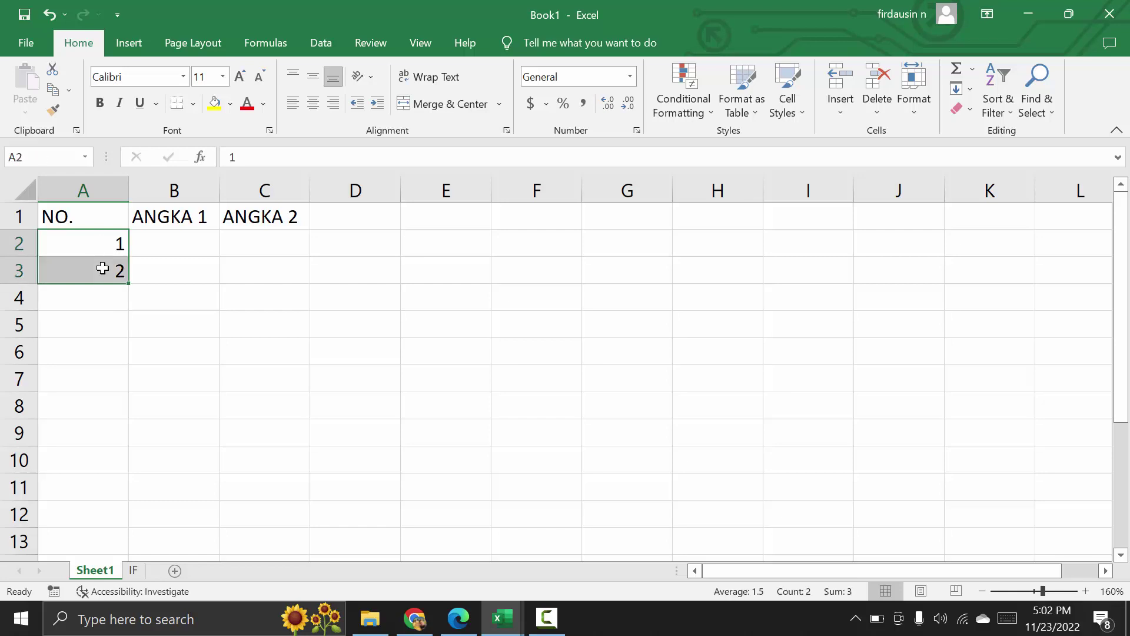
pyautogui.click(88, 240)
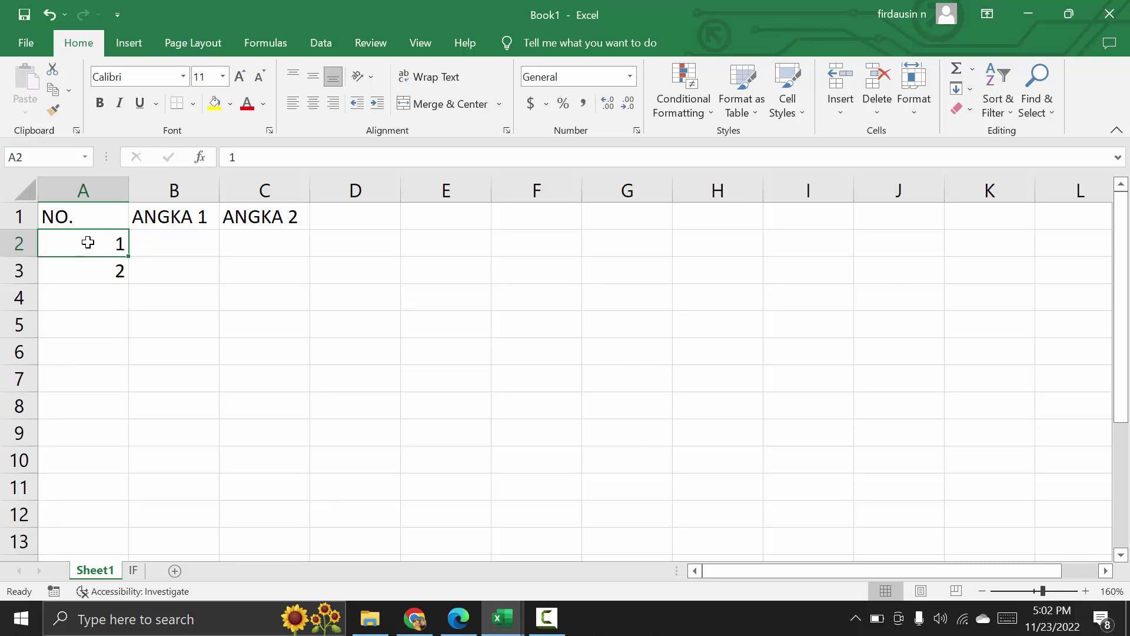
pyautogui.moveTo(88, 244); pyautogui.dragTo(92, 261)
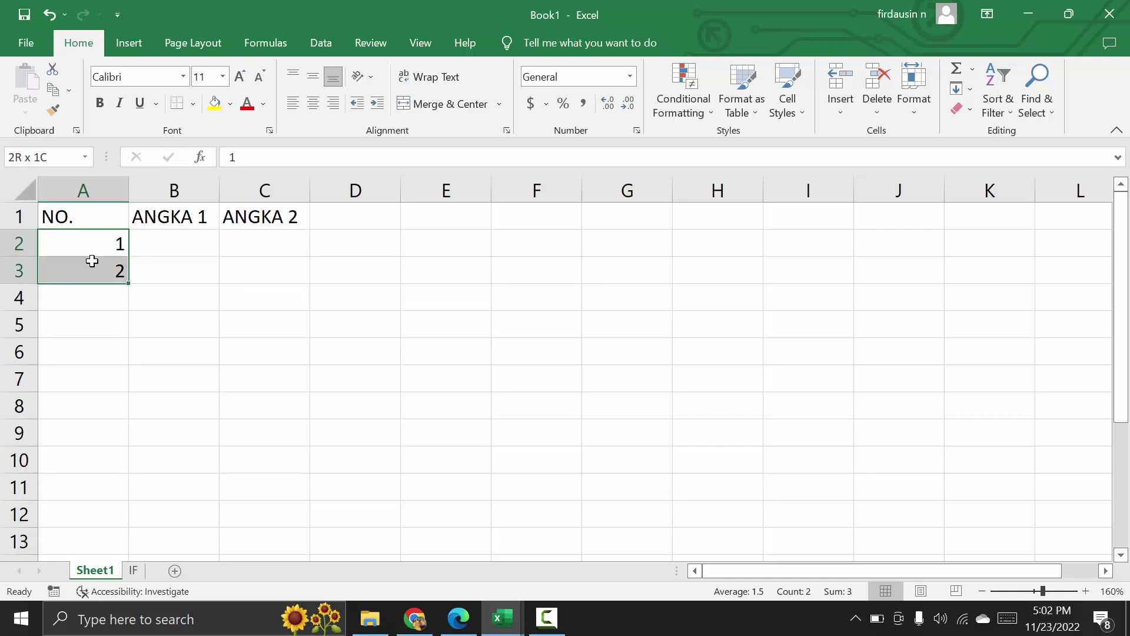
pyautogui.moveTo(92, 261)
pyautogui.mouseDown()
pyautogui.moveTo(103, 554)
pyautogui.moveTo(120, 523)
pyautogui.mouseUp()
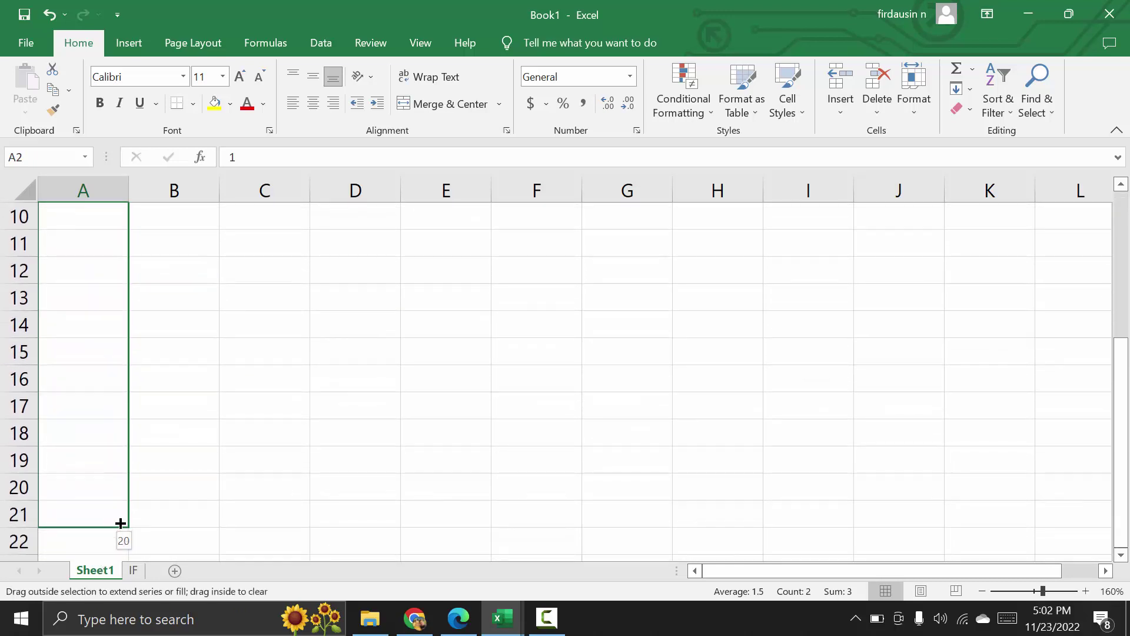
pyautogui.moveTo(120, 524); pyautogui.dragTo(120, 523)
pyautogui.scroll(1, 406, 341)
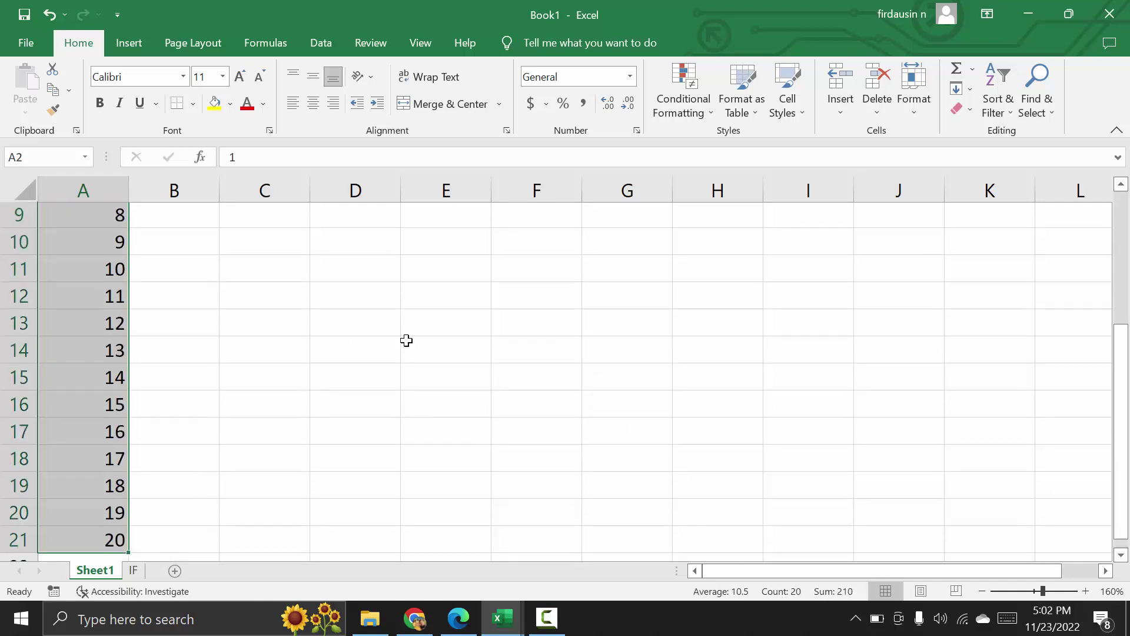
pyautogui.scroll(3, 406, 340)
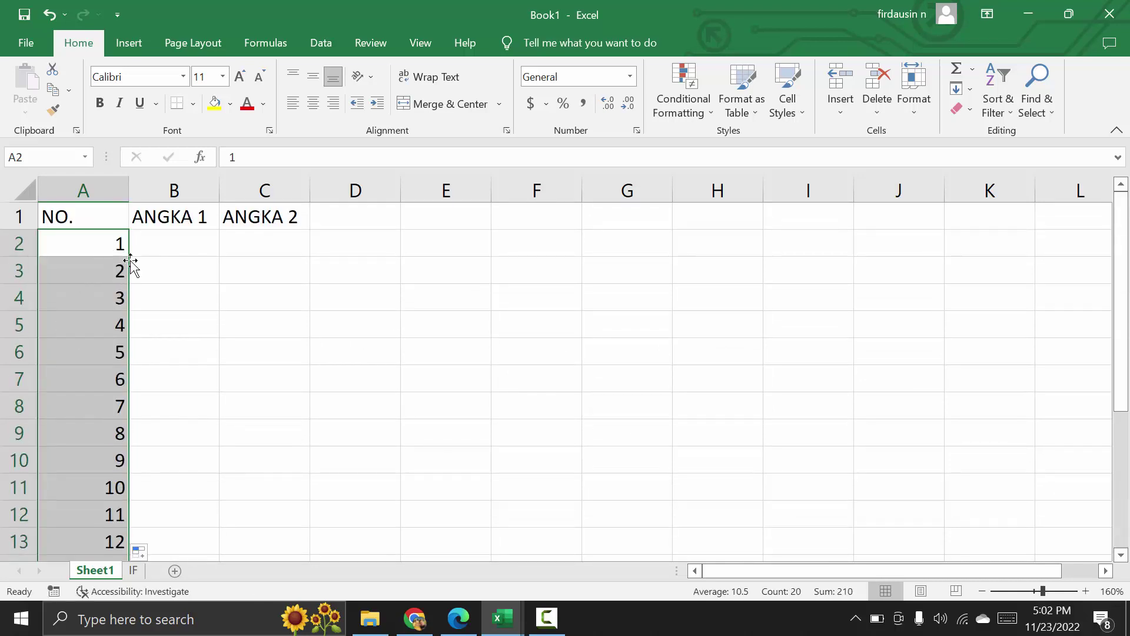
pyautogui.scroll(-4, 169, 409)
pyautogui.scroll(-1, 169, 409)
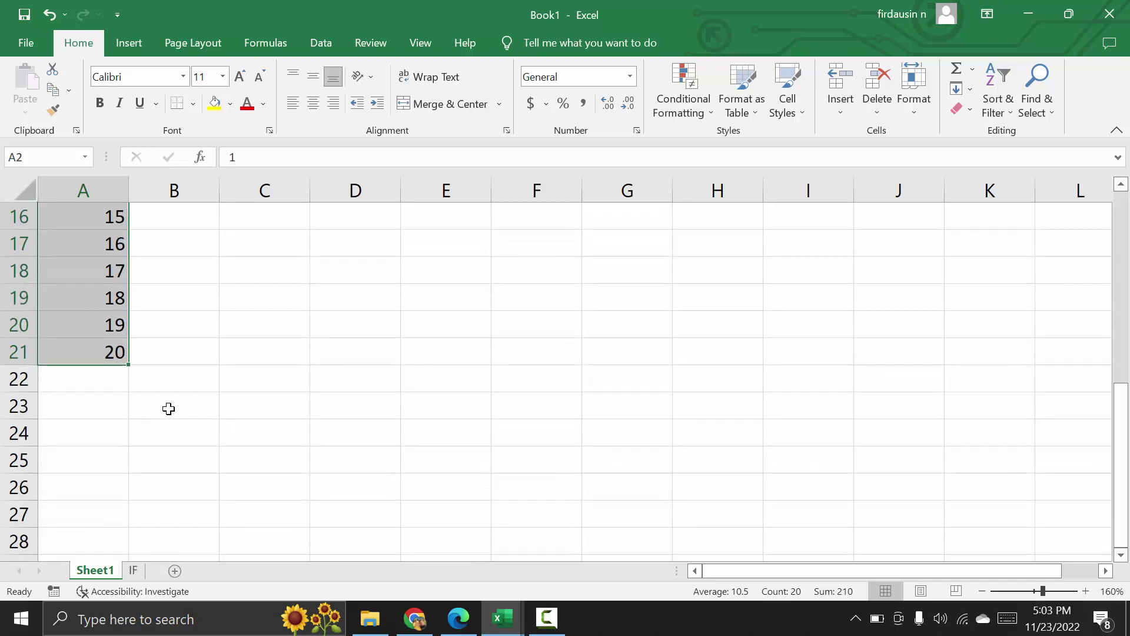
pyautogui.scroll(5, 169, 409)
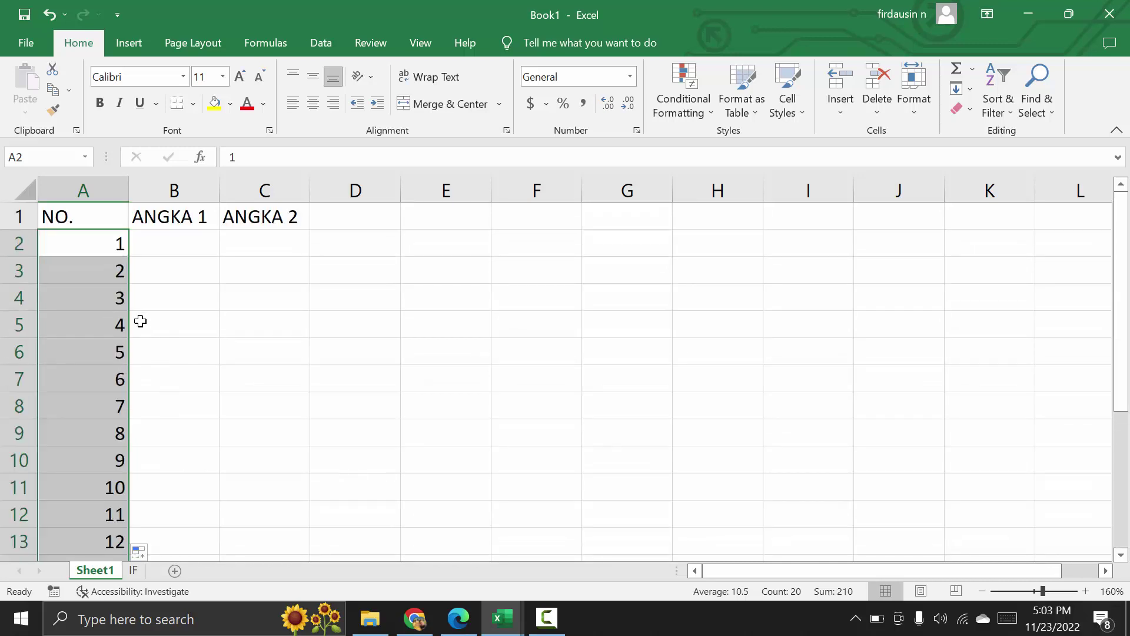
# Centre-align the NO. column.
pyautogui.click(92, 189)
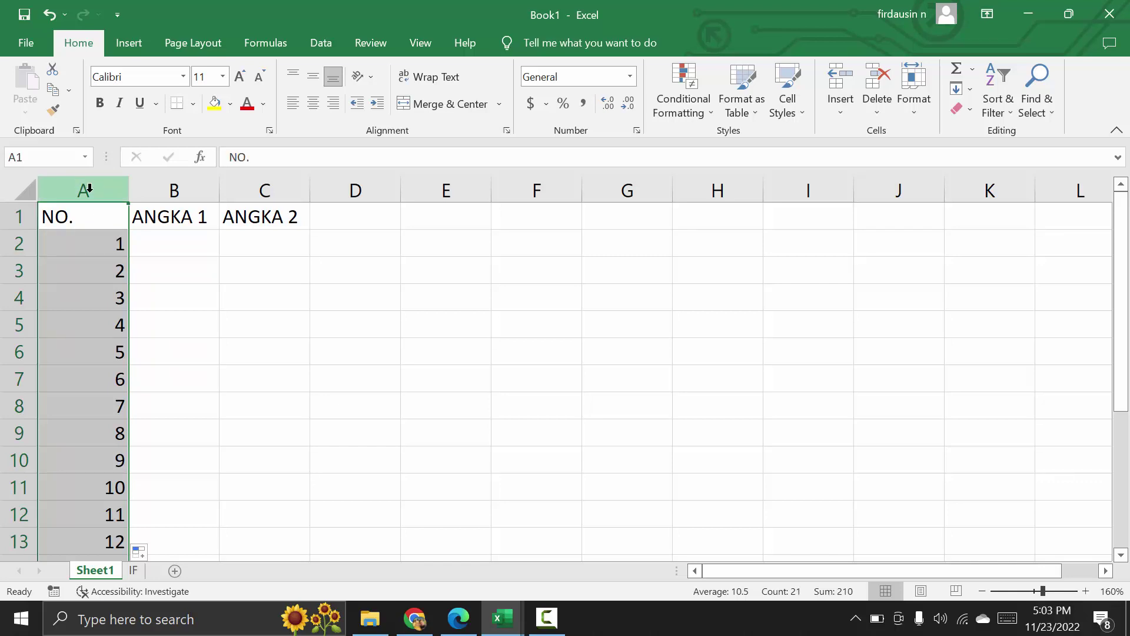
pyautogui.click(316, 110)
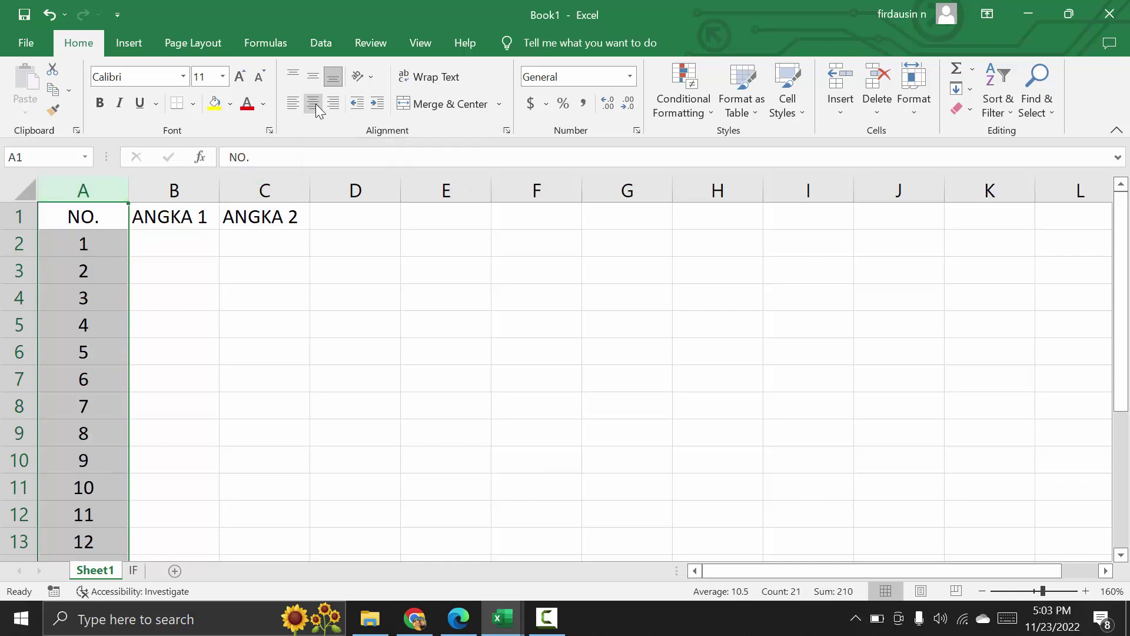
pyautogui.click(172, 427)
# AutoFit columns B and C to the widths of the ANGKA 1 and ANGKA 2 headers.
pyautogui.moveTo(220, 183); pyautogui.dragTo(270, 188)
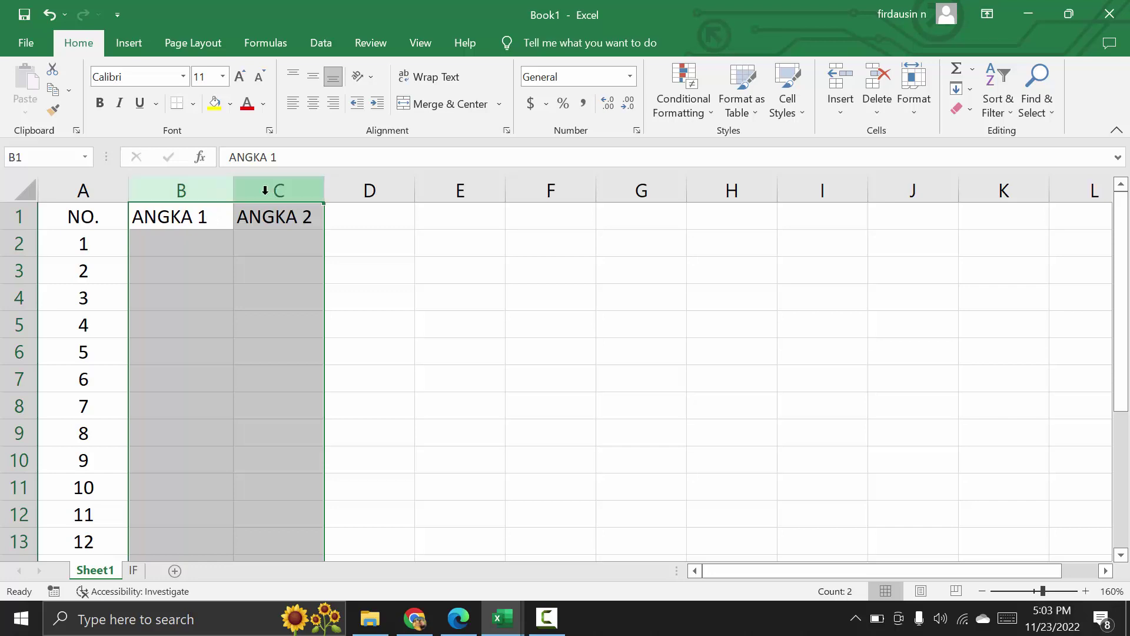
pyautogui.click(182, 181)
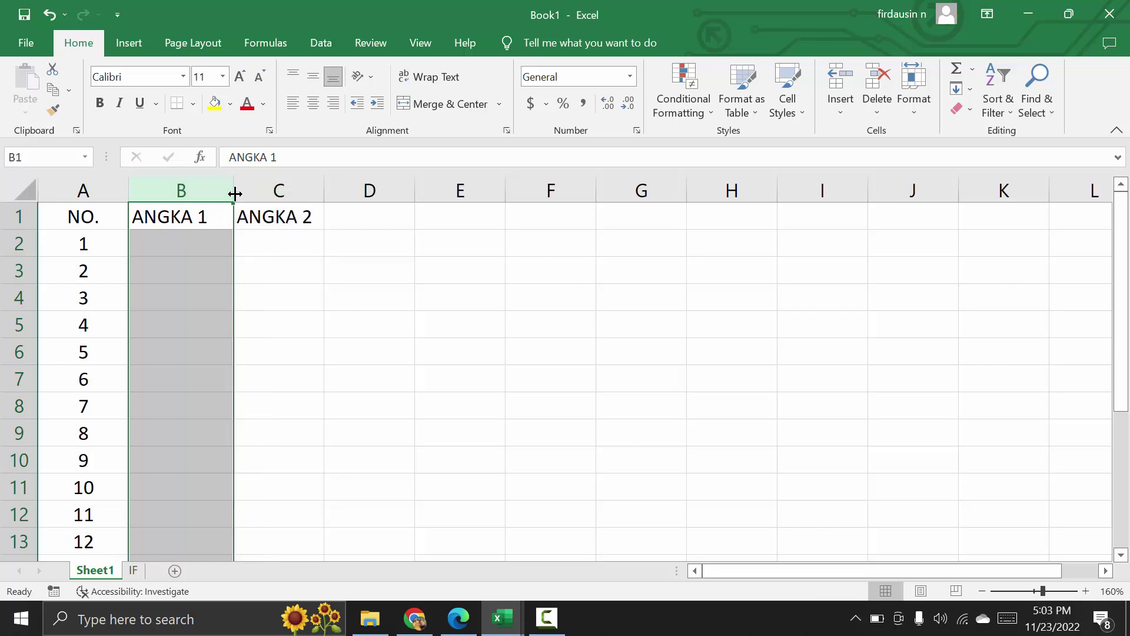
pyautogui.moveTo(233, 192)
pyautogui.mouseDown()
pyautogui.moveTo(301, 204)
pyautogui.moveTo(413, 194)
pyautogui.mouseUp()
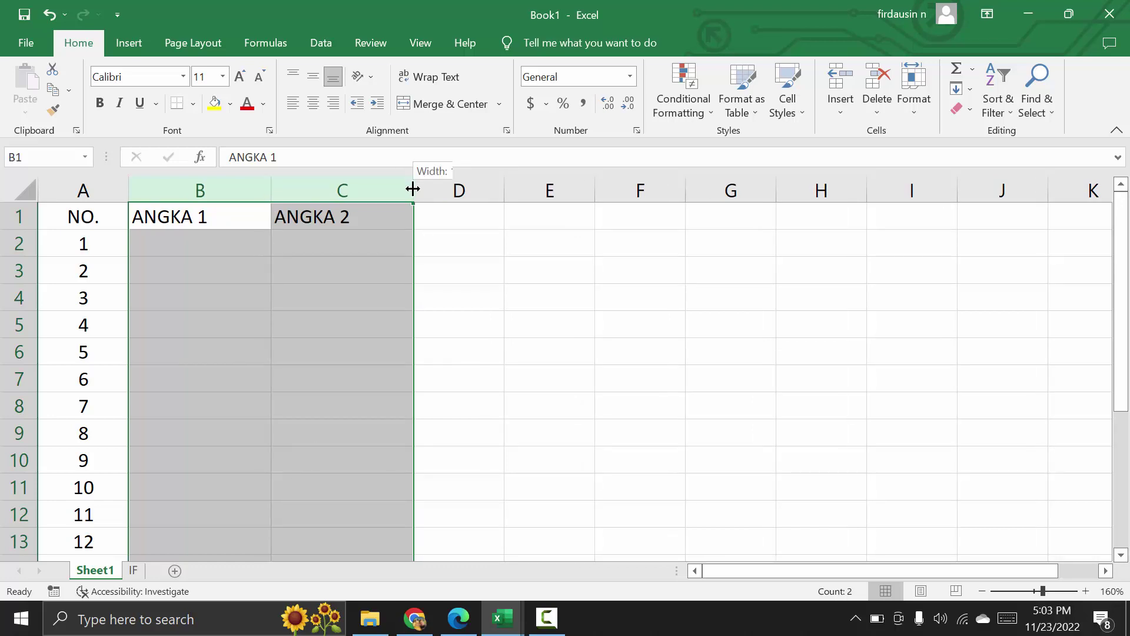
pyautogui.doubleClick(413, 188)
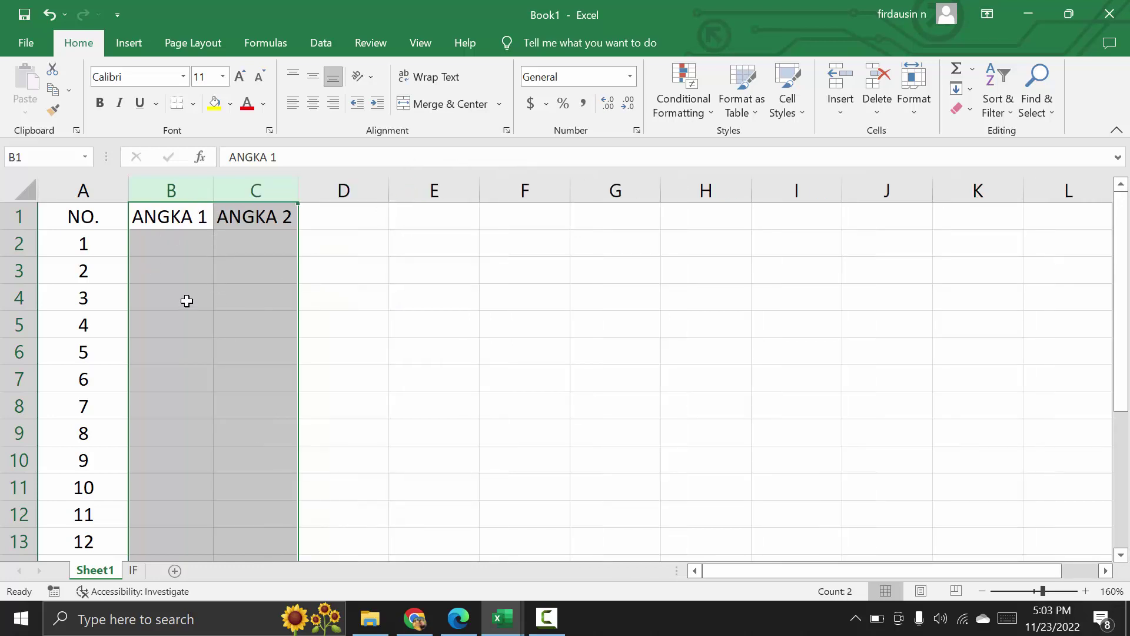
pyautogui.click(191, 217)
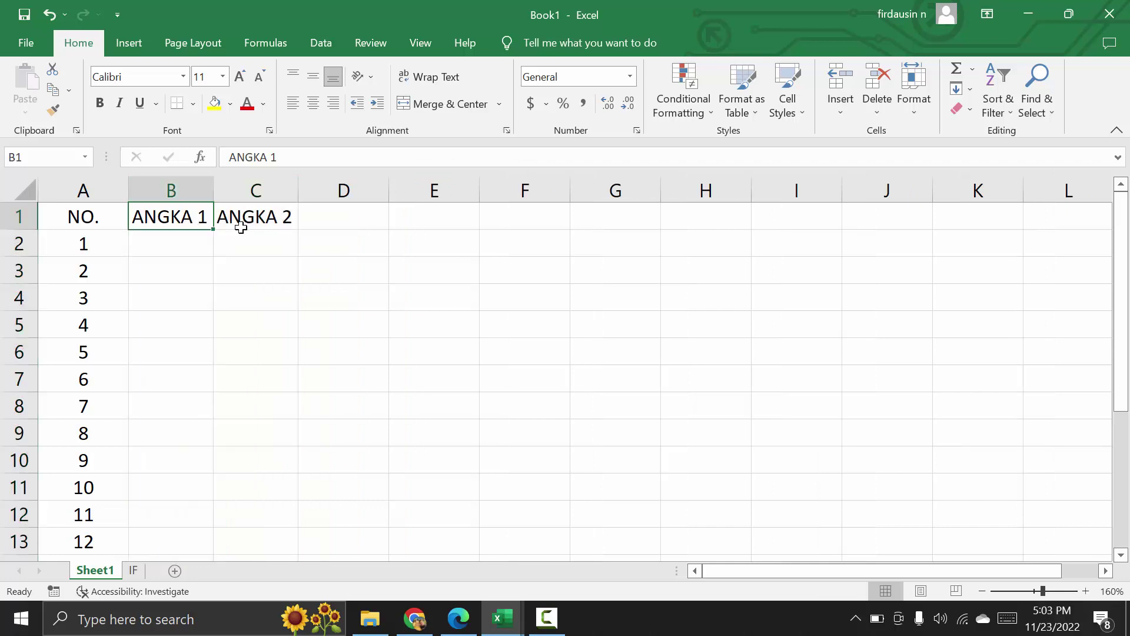
pyautogui.click(246, 218)
pyautogui.click(190, 211)
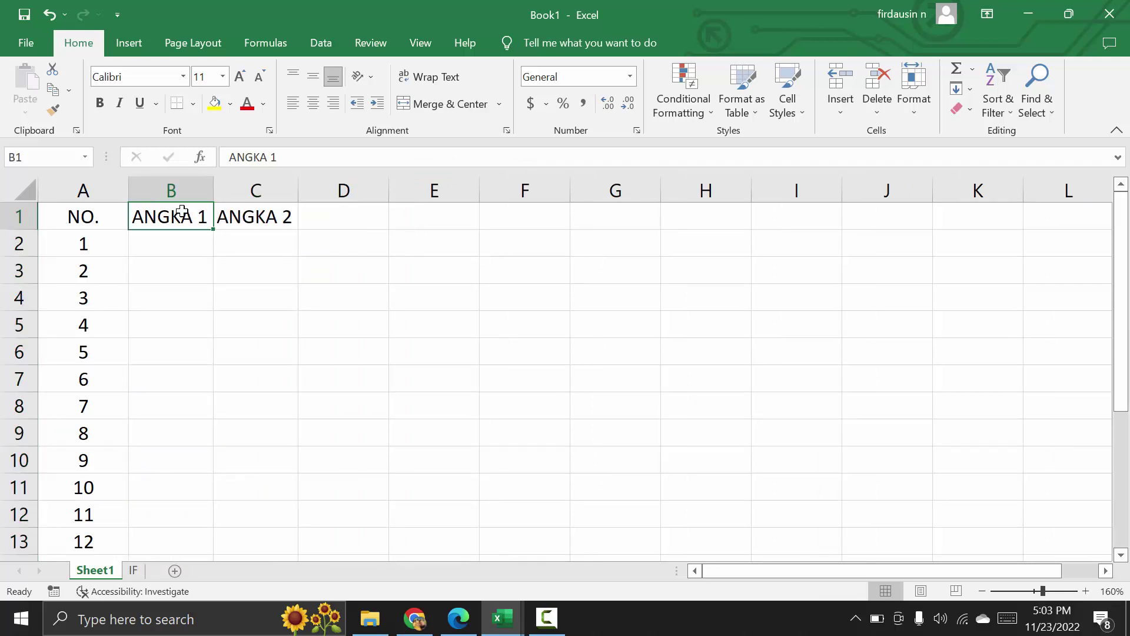
pyautogui.click(228, 218)
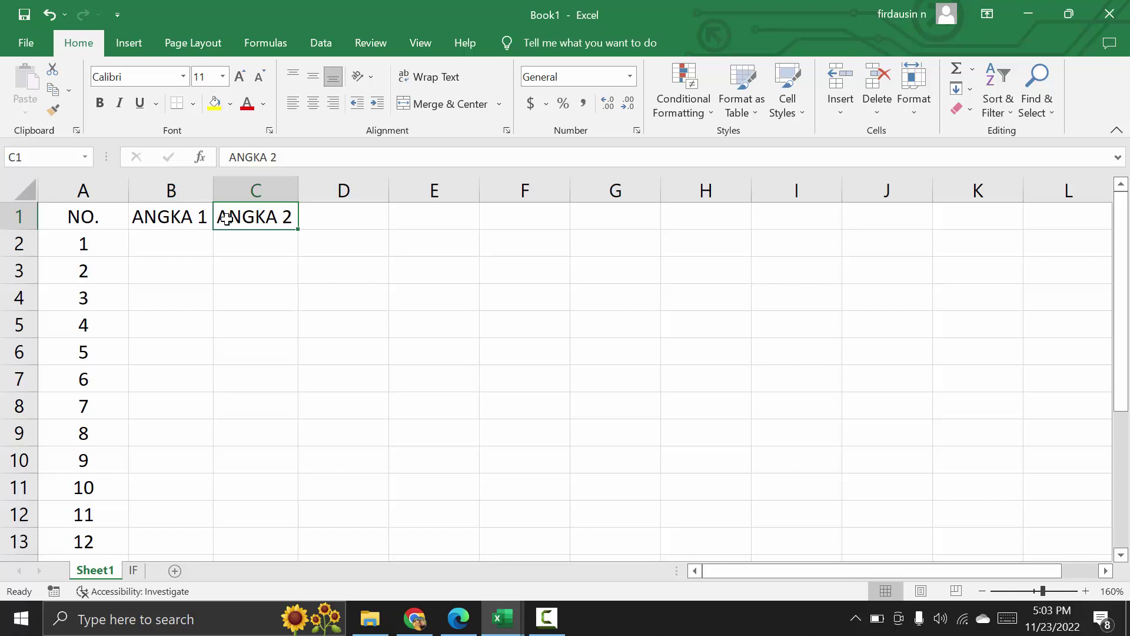
pyautogui.click(180, 186)
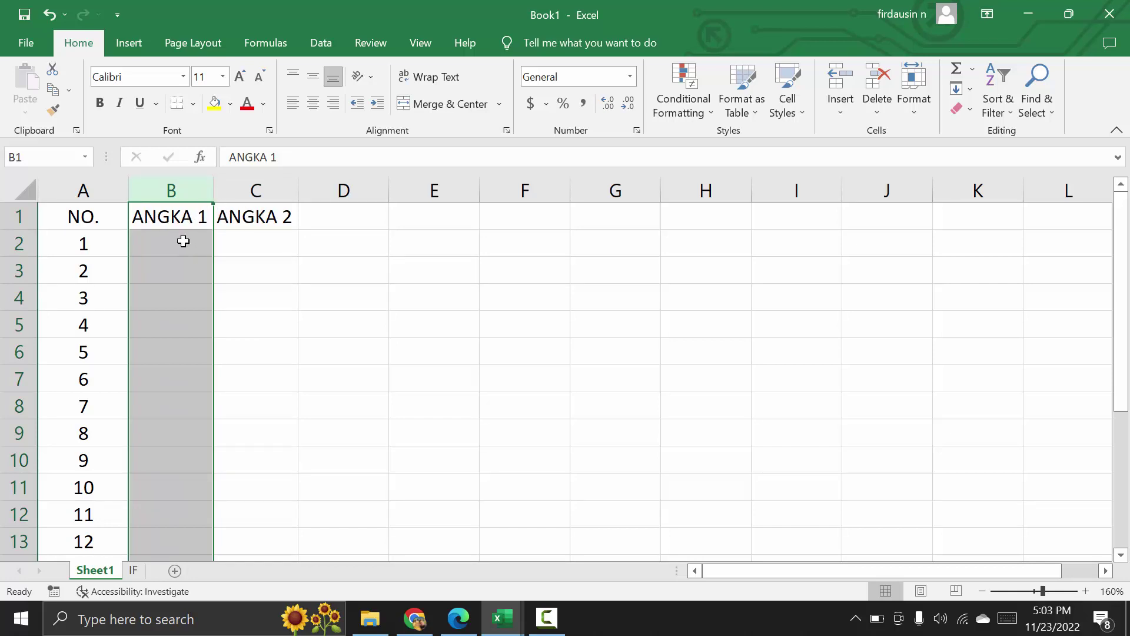
# Enter 100 and 200 in B2:B3 and fill the series down to 2000 in B21.
pyautogui.click(183, 240)
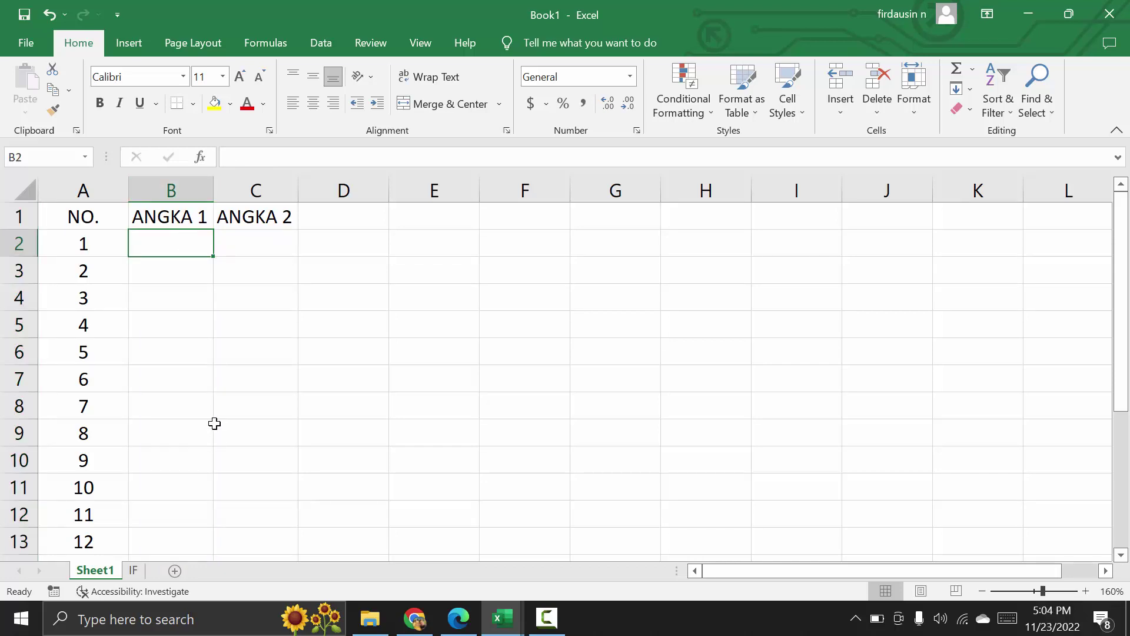
pyautogui.write('1')
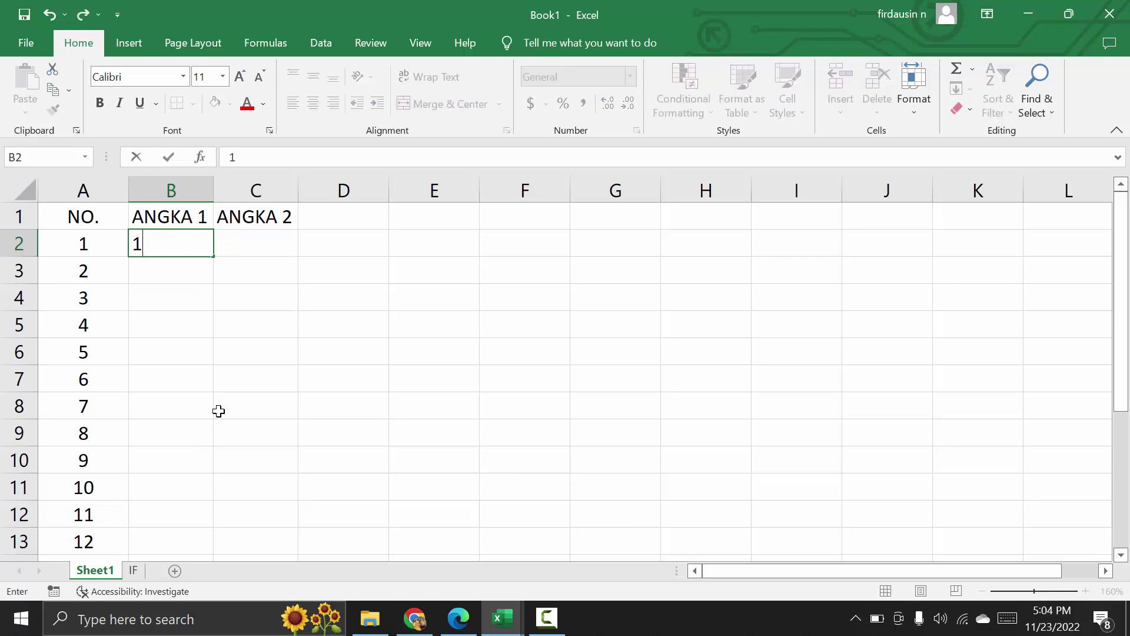
pyautogui.write('00')
pyautogui.press('Return')
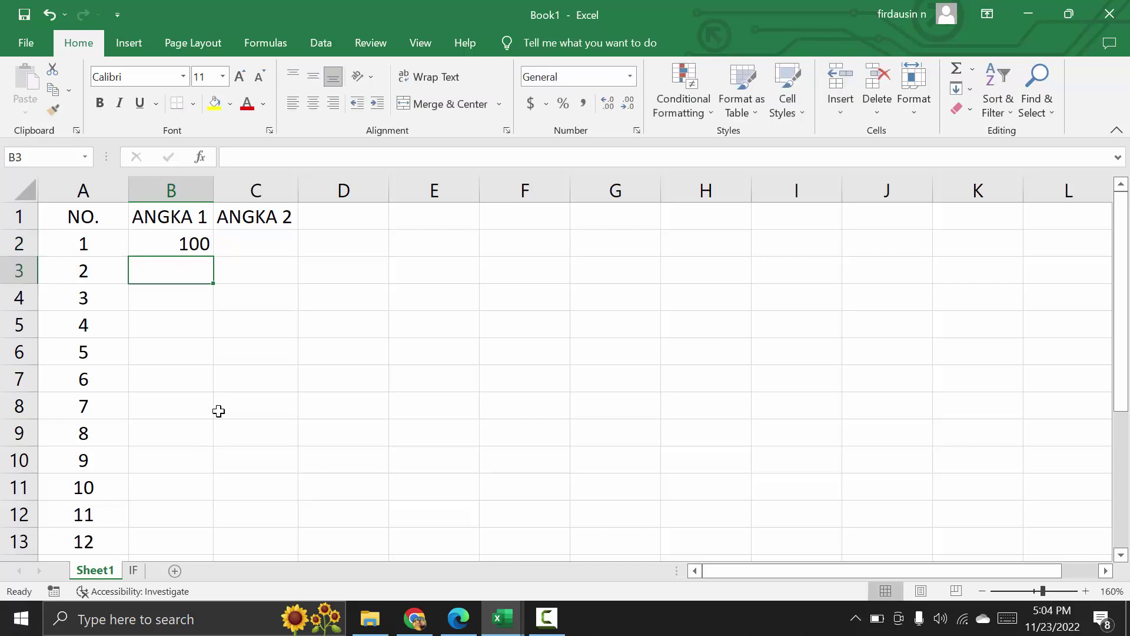
pyautogui.write('200')
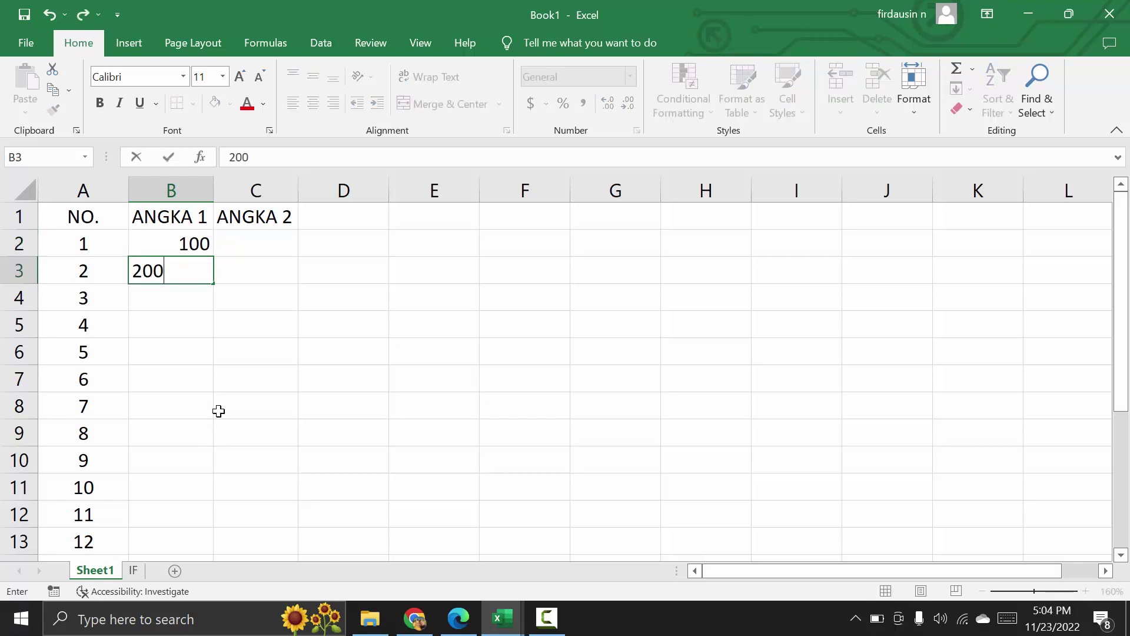
pyautogui.press('Return')
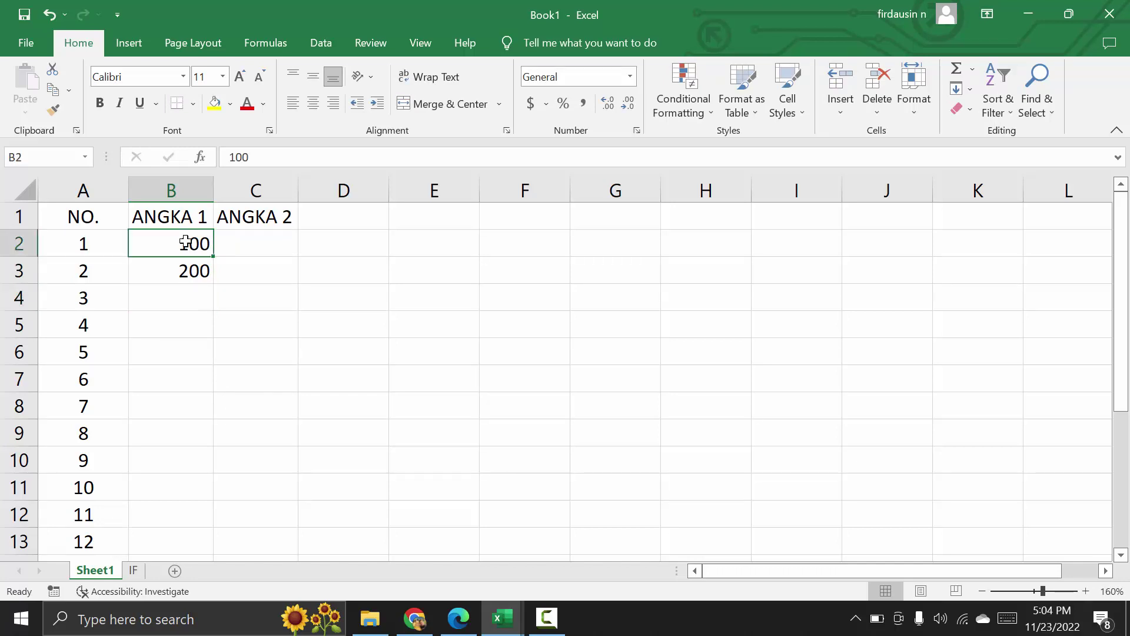
pyautogui.moveTo(194, 243)
pyautogui.mouseDown()
pyautogui.moveTo(203, 462)
pyautogui.moveTo(193, 560)
pyautogui.mouseUp()
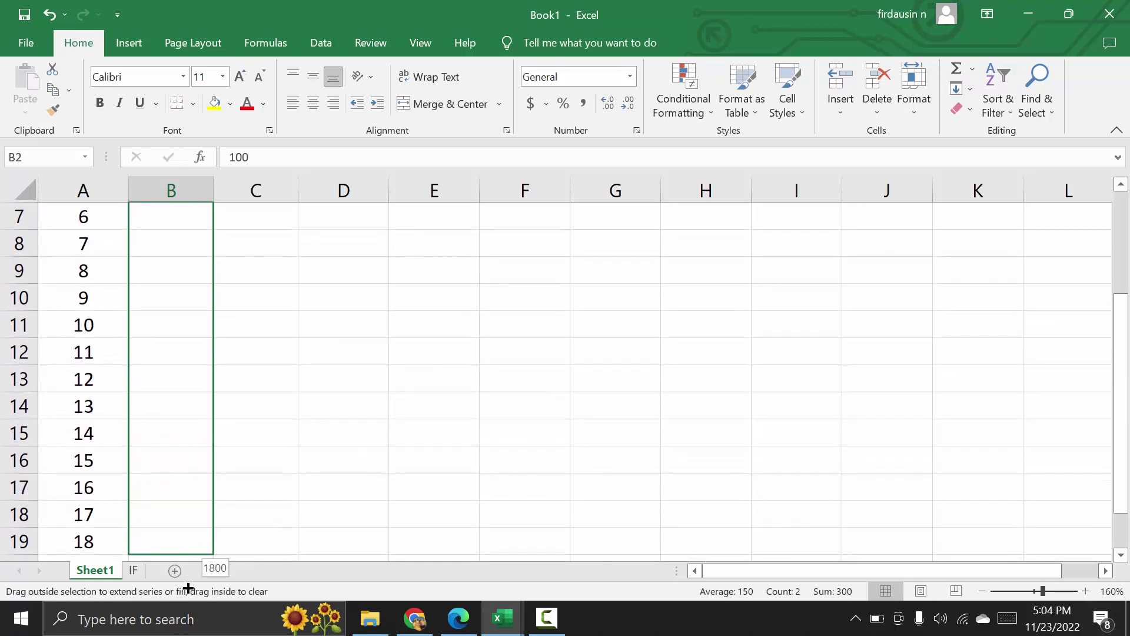
pyautogui.moveTo(193, 561); pyautogui.dragTo(197, 528)
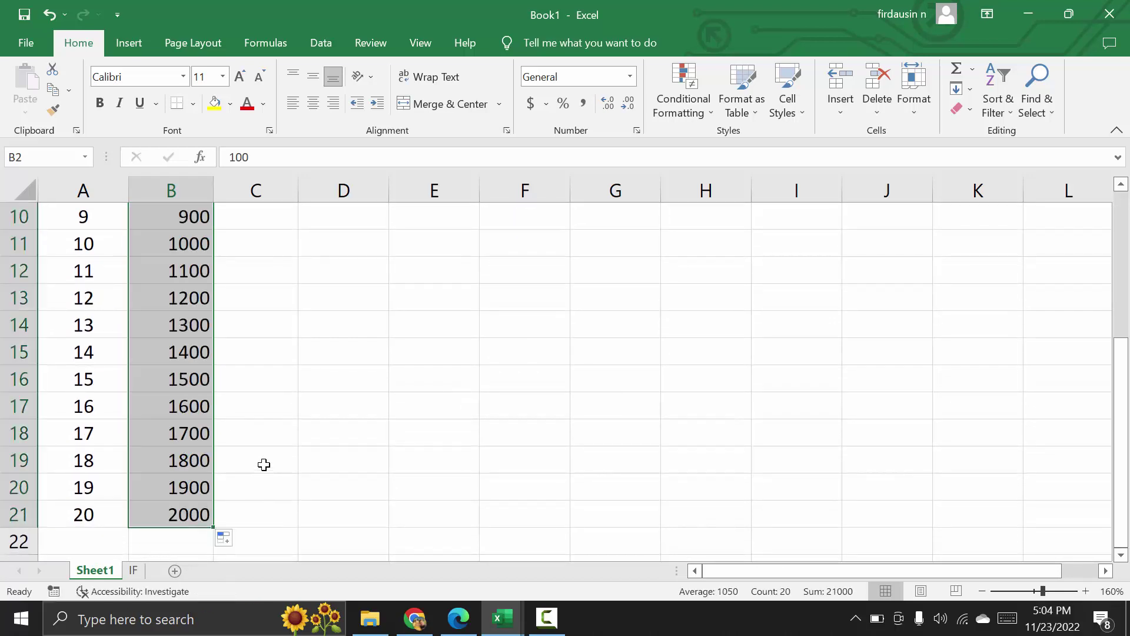
pyautogui.scroll(3, 345, 378)
pyautogui.click(273, 243)
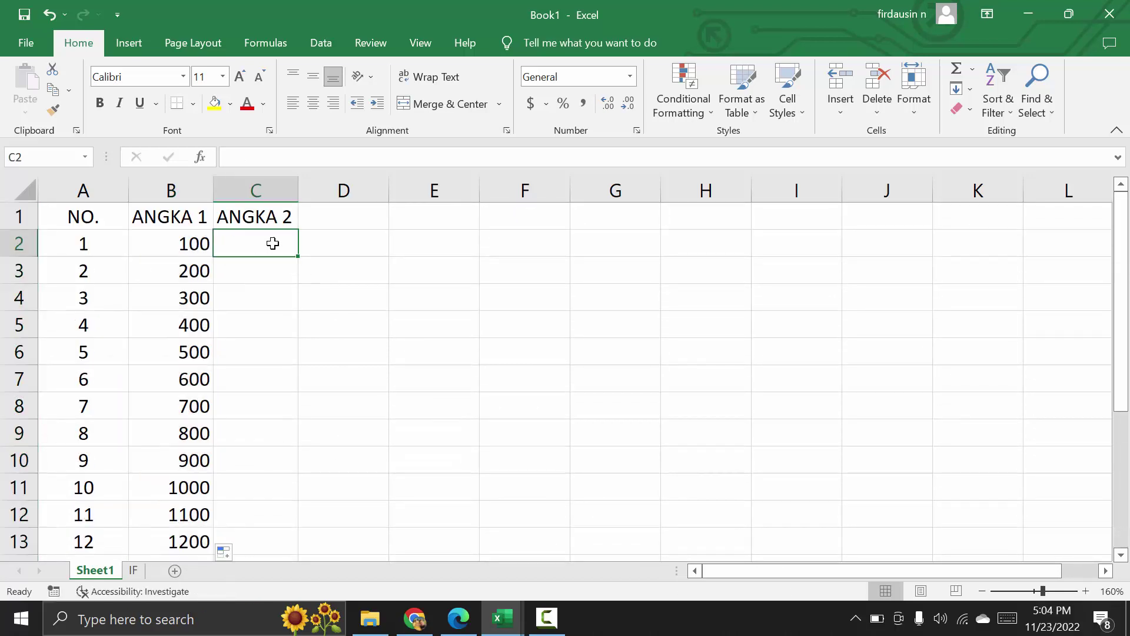
pyautogui.write('10')
pyautogui.press('Return')
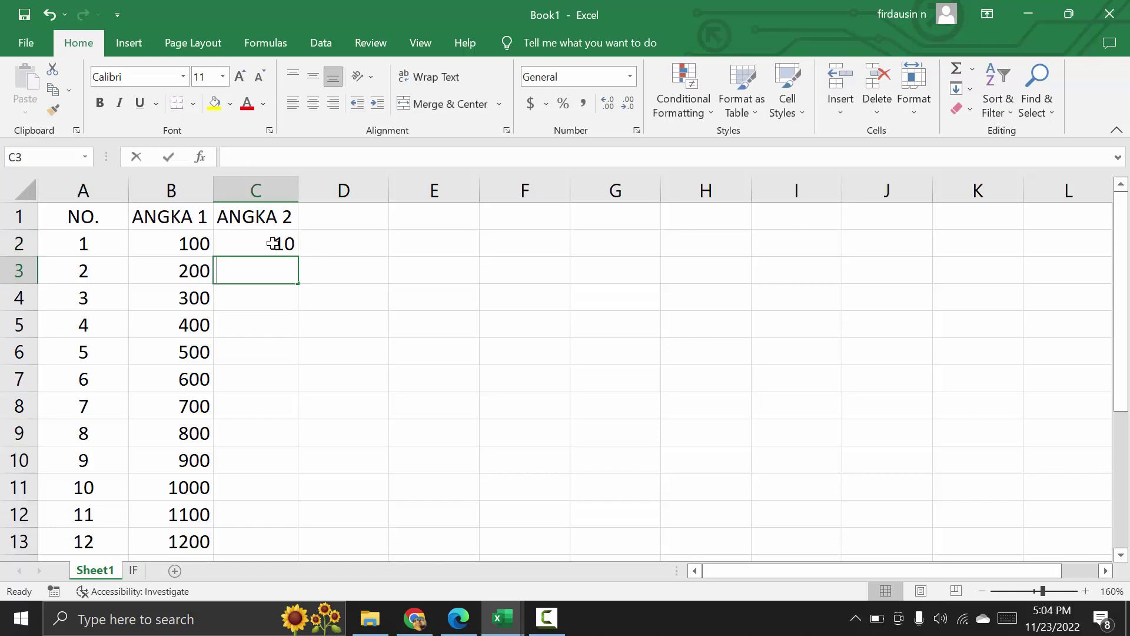
pyautogui.write('20')
pyautogui.press('Return')
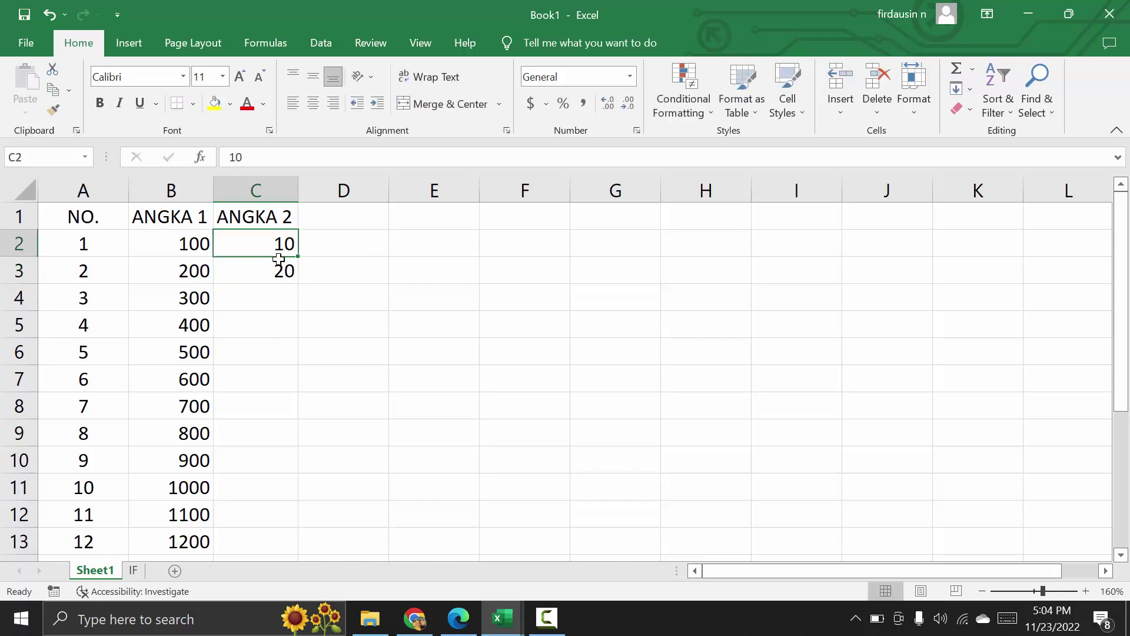
pyautogui.moveTo(273, 243)
pyautogui.mouseDown()
pyautogui.moveTo(277, 538)
pyautogui.moveTo(278, 515)
pyautogui.mouseUp()
pyautogui.scroll(3, 379, 377)
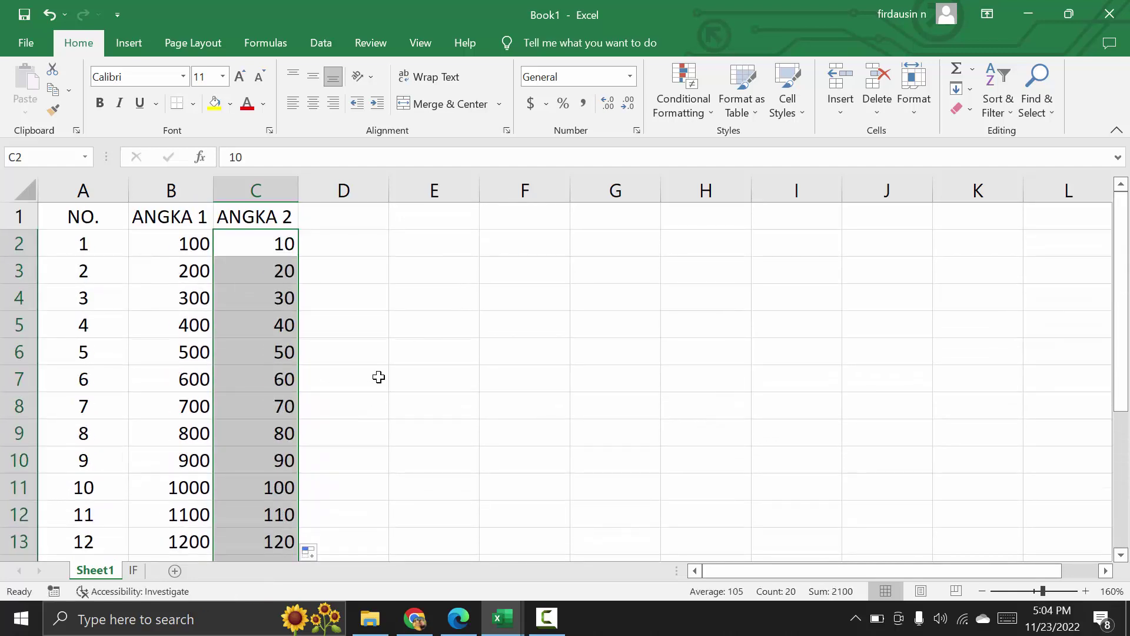
pyautogui.click(267, 246)
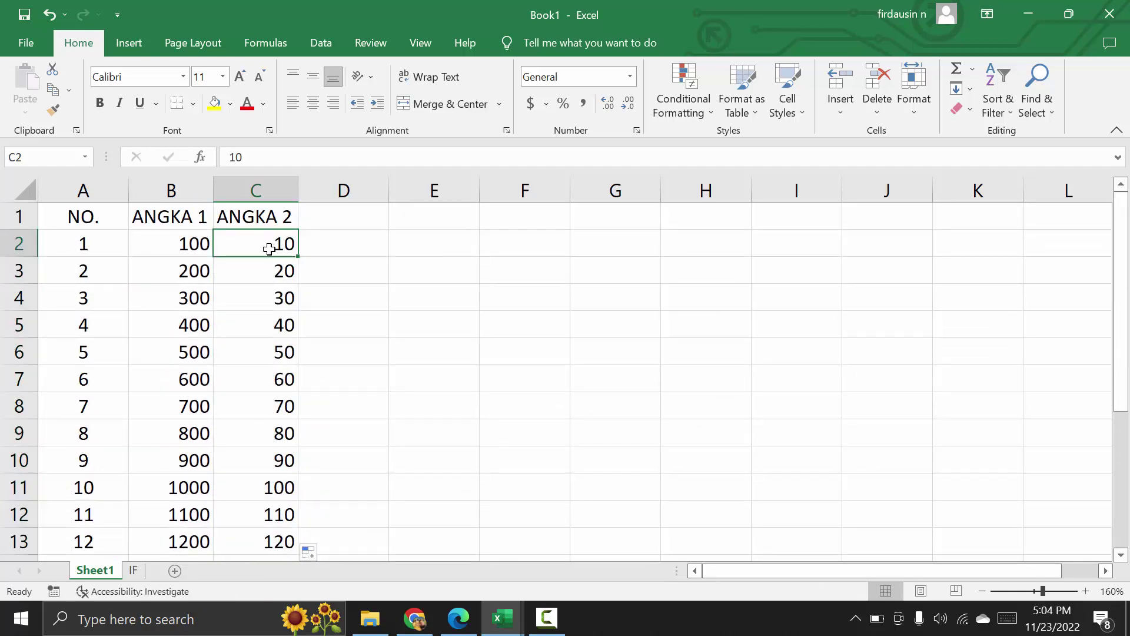
pyautogui.click(282, 272)
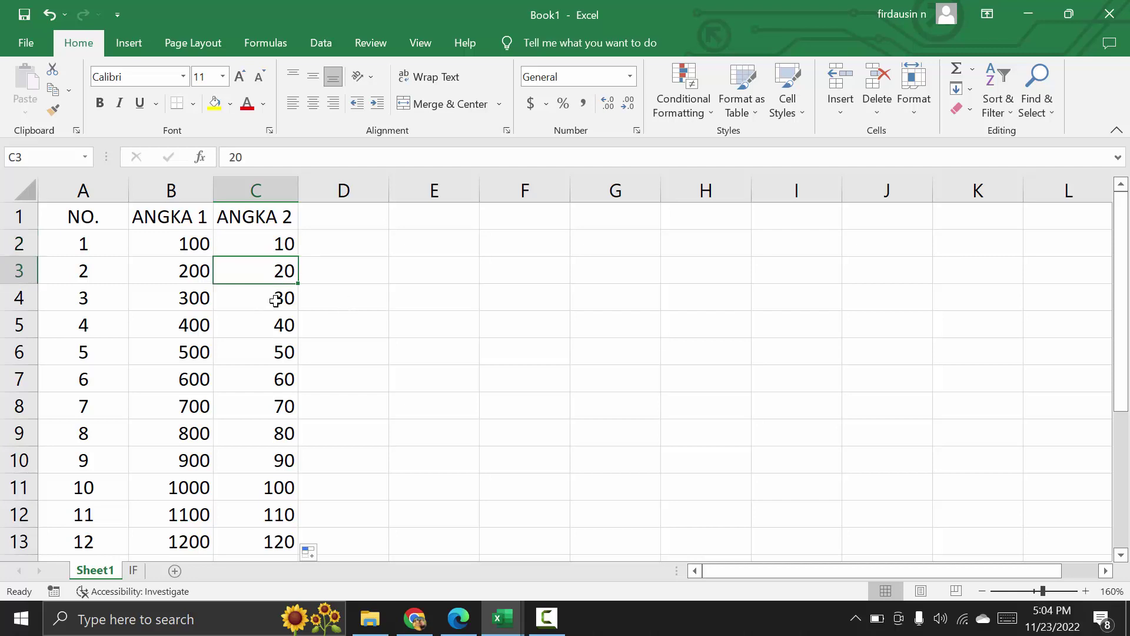
pyautogui.click(187, 250)
pyautogui.click(185, 268)
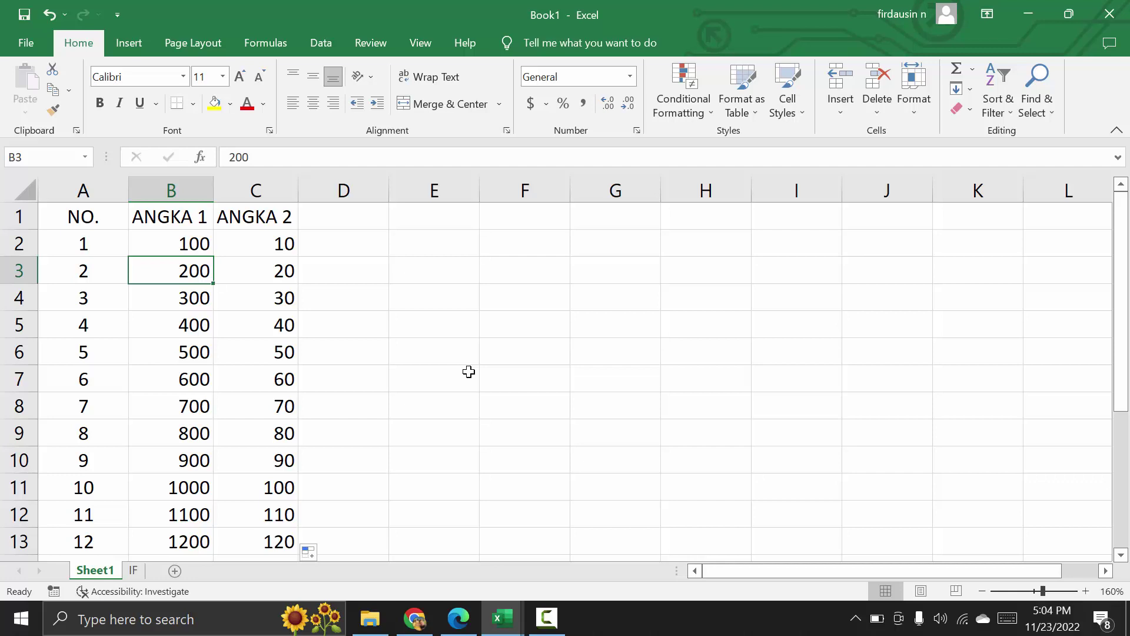
pyautogui.scroll(-2, 424, 408)
pyautogui.scroll(-3, 423, 408)
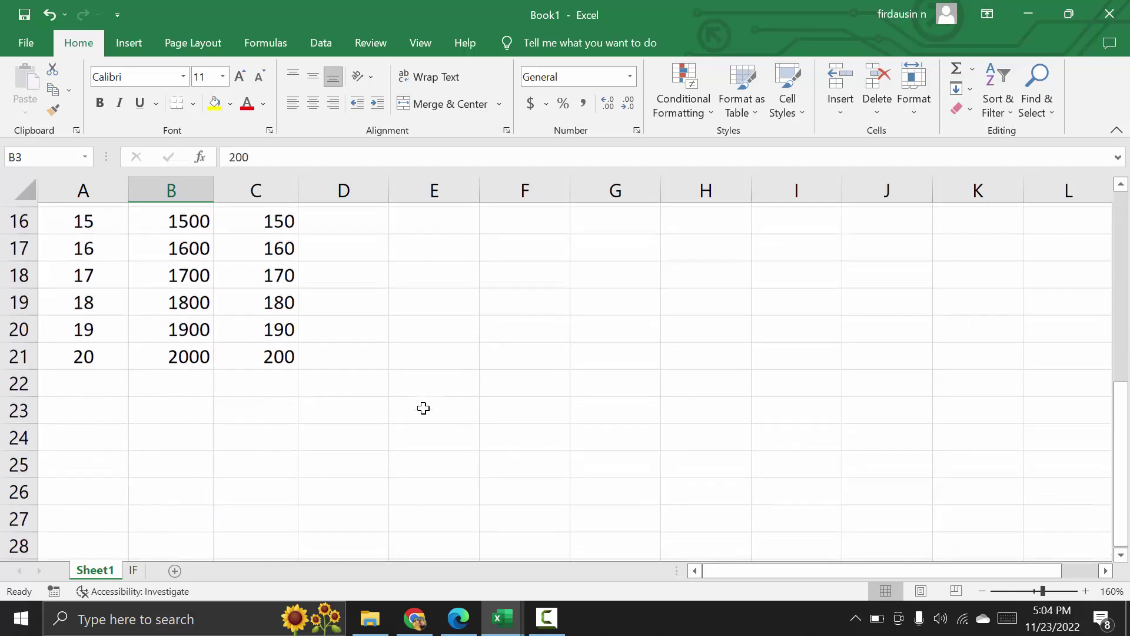
pyautogui.scroll(2, 423, 408)
pyautogui.scroll(3, 423, 408)
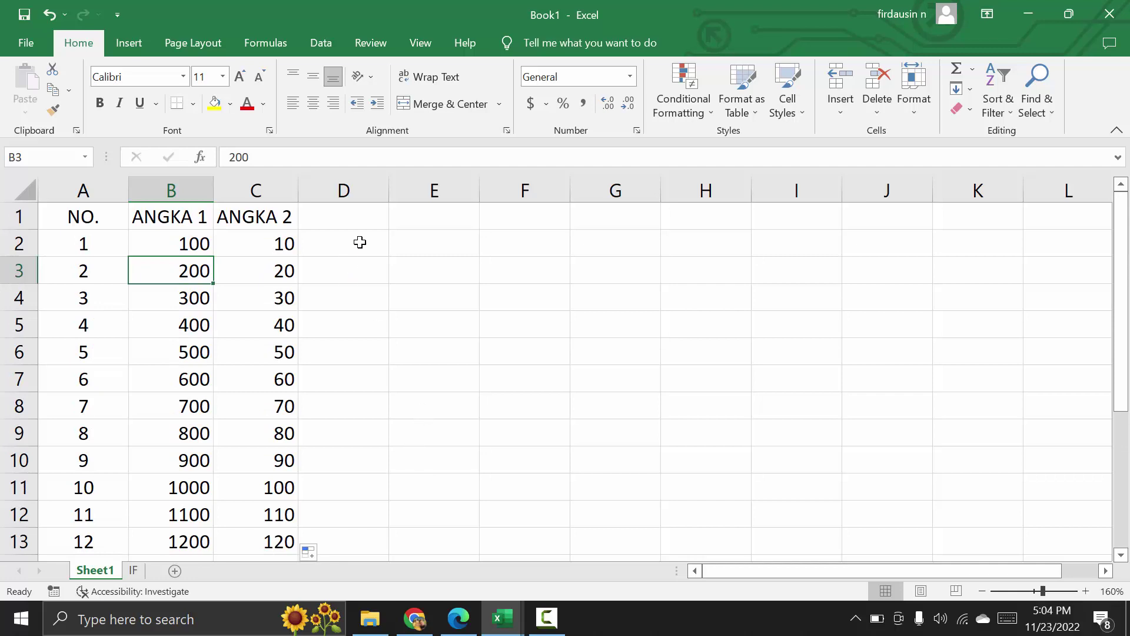
# Enter the header JUMLAH in D1.
pyautogui.click(368, 214)
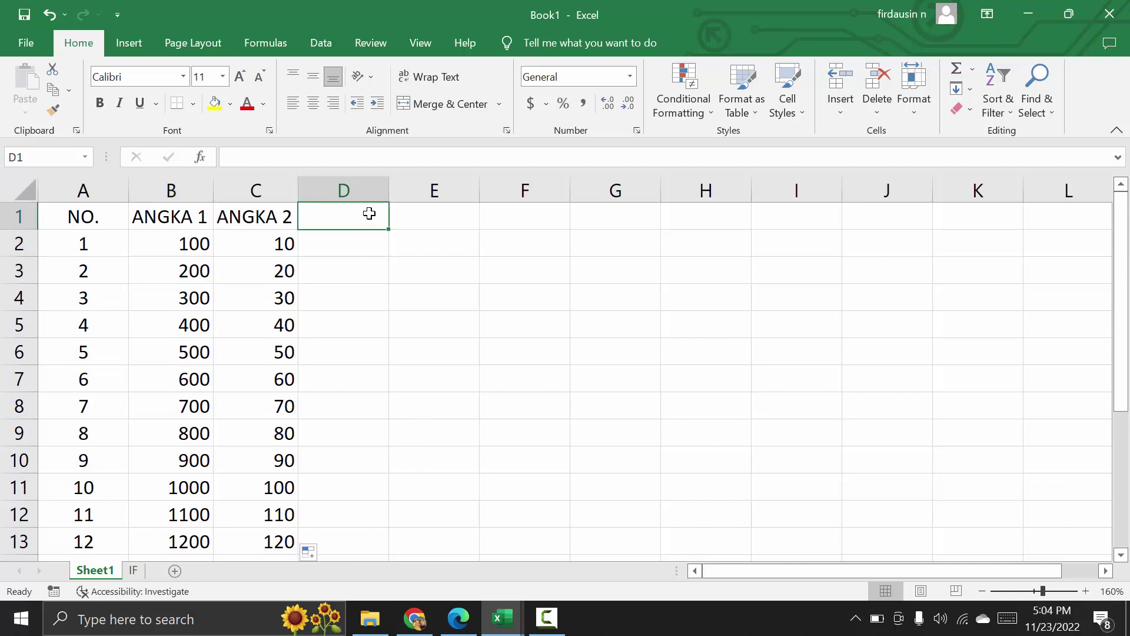
pyautogui.write('JUMLA')
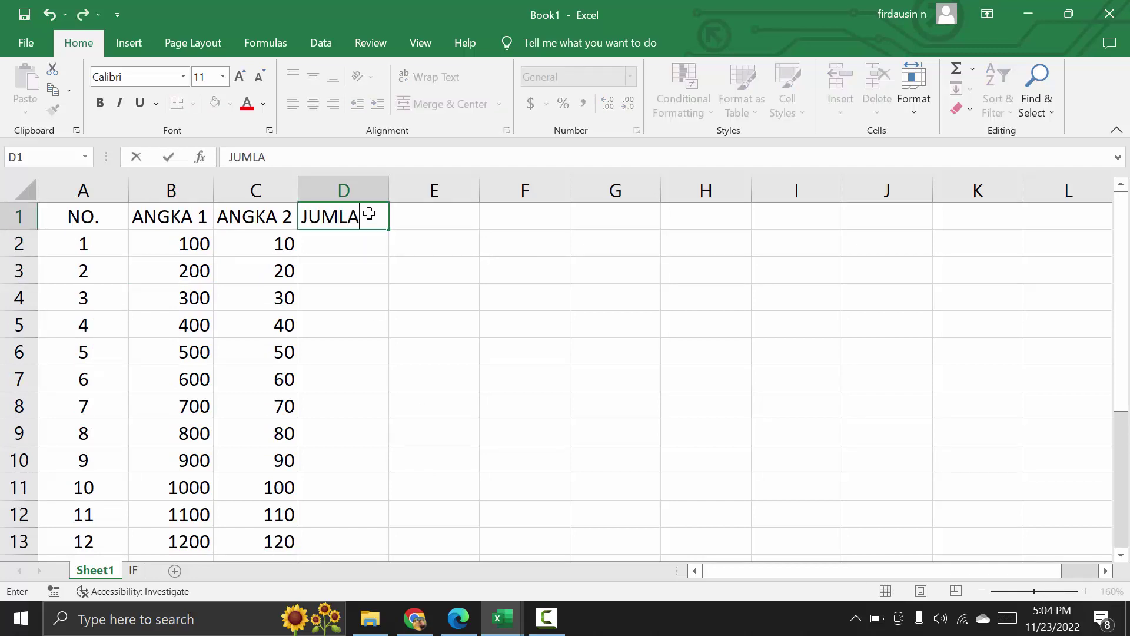
pyautogui.write('H')
pyautogui.press('Return')
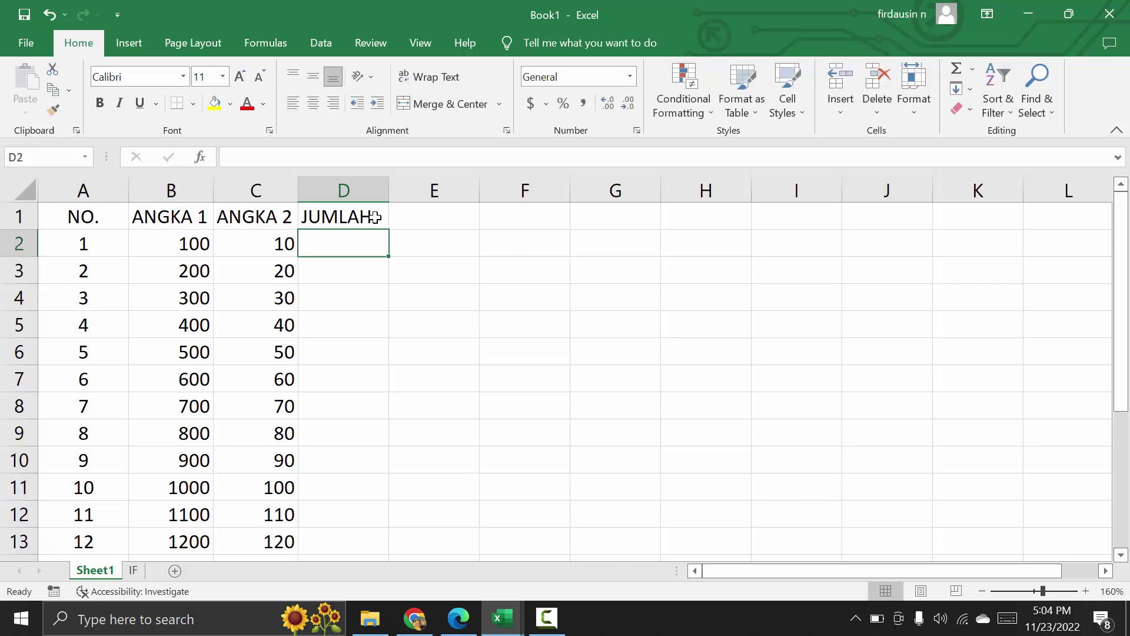
# Point out B2 and C2 as the values to add, ending on D2.
pyautogui.click(179, 244)
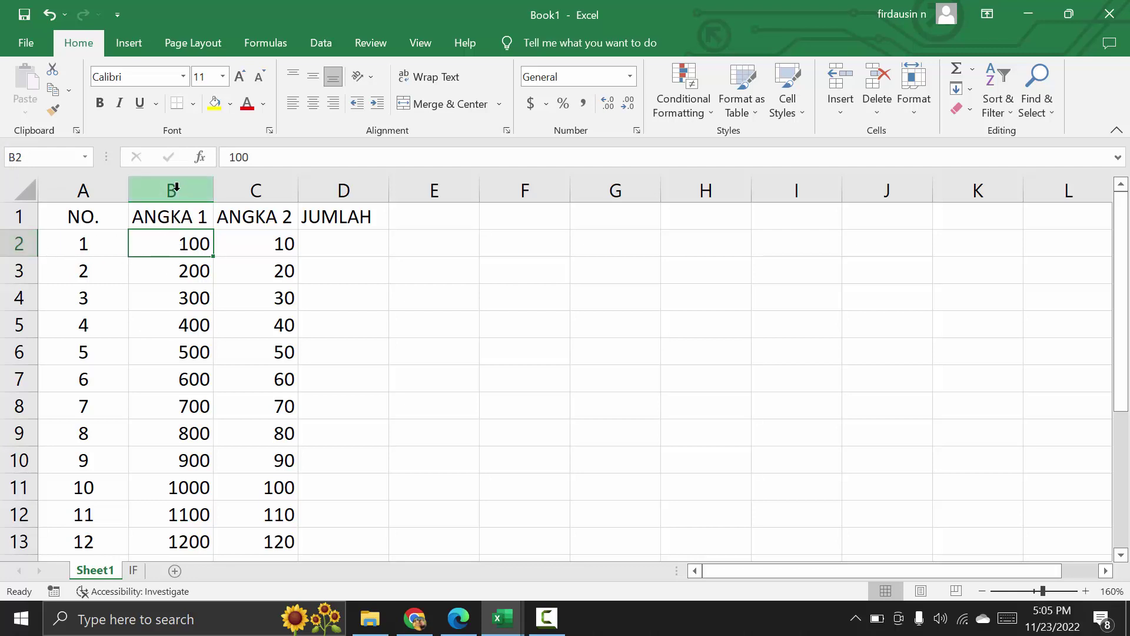
pyautogui.click(175, 189)
pyautogui.click(34, 244)
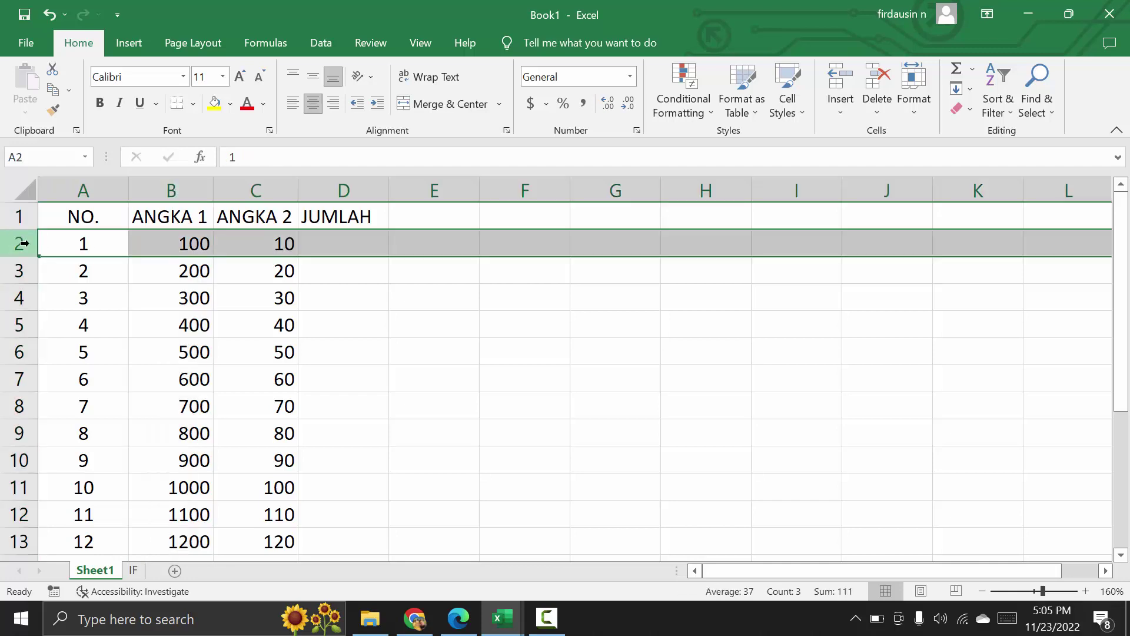
pyautogui.click(179, 244)
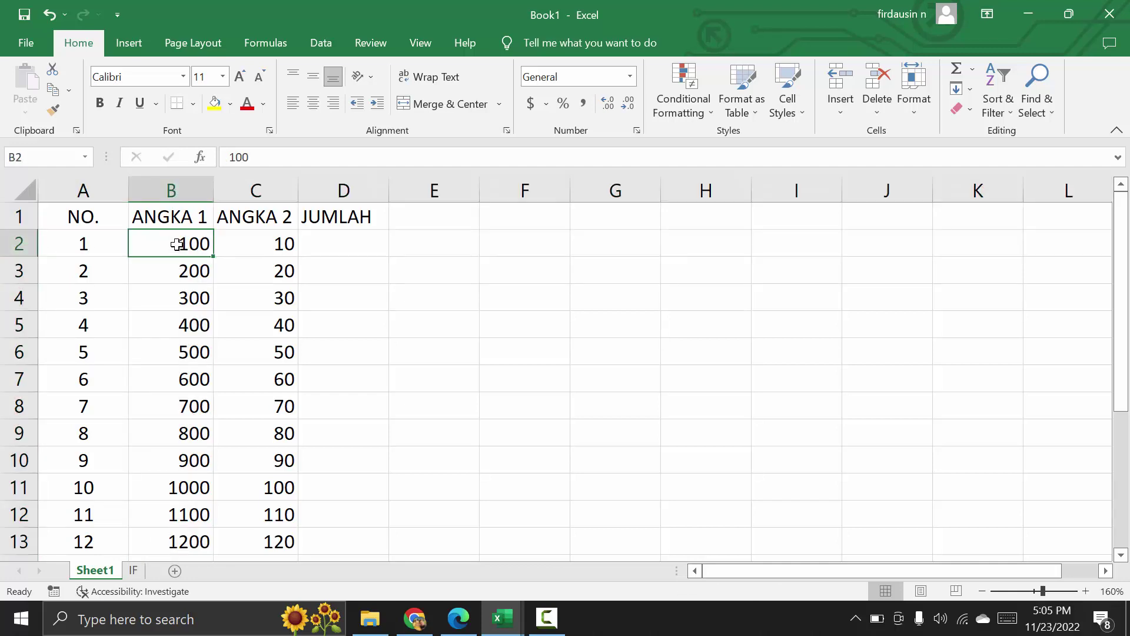
pyautogui.click(253, 243)
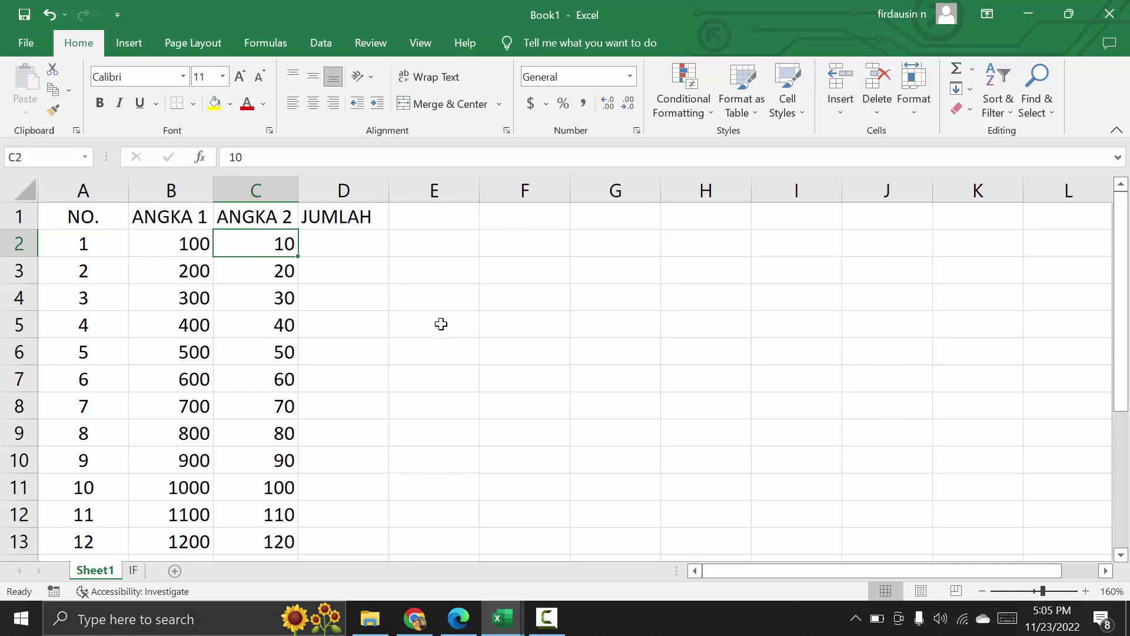
pyautogui.click(367, 244)
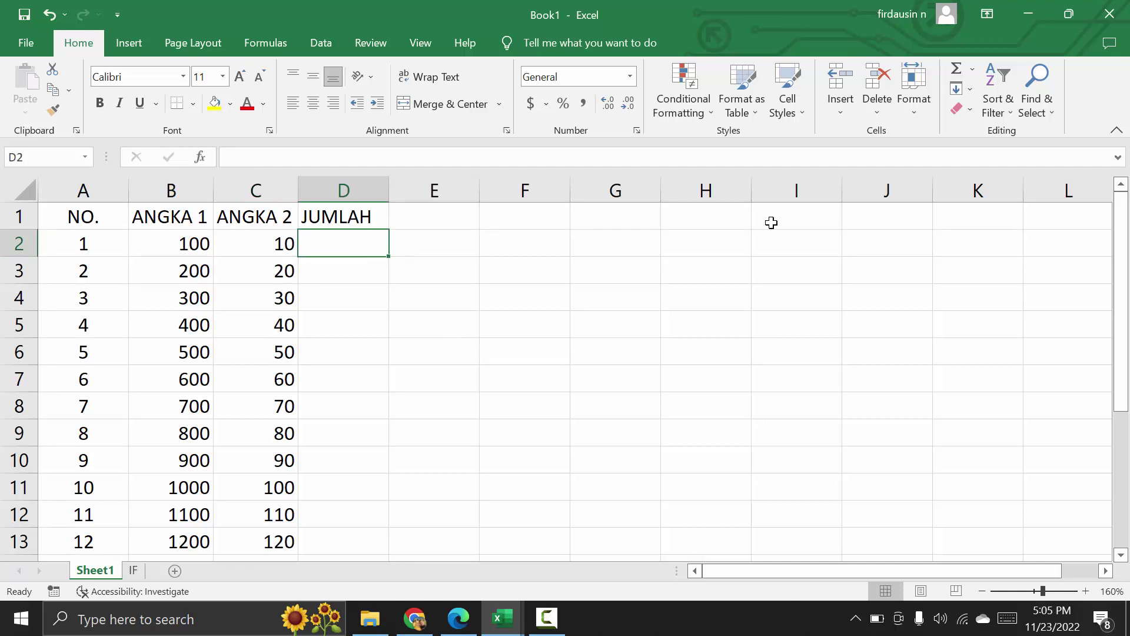
pyautogui.write('=')
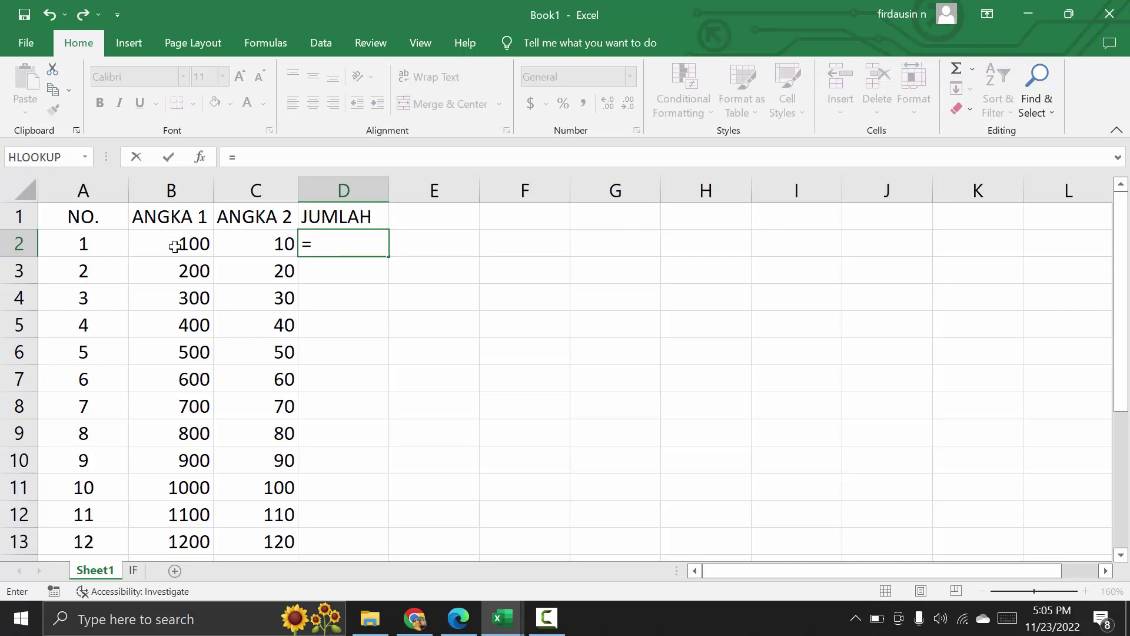
pyautogui.click(174, 246)
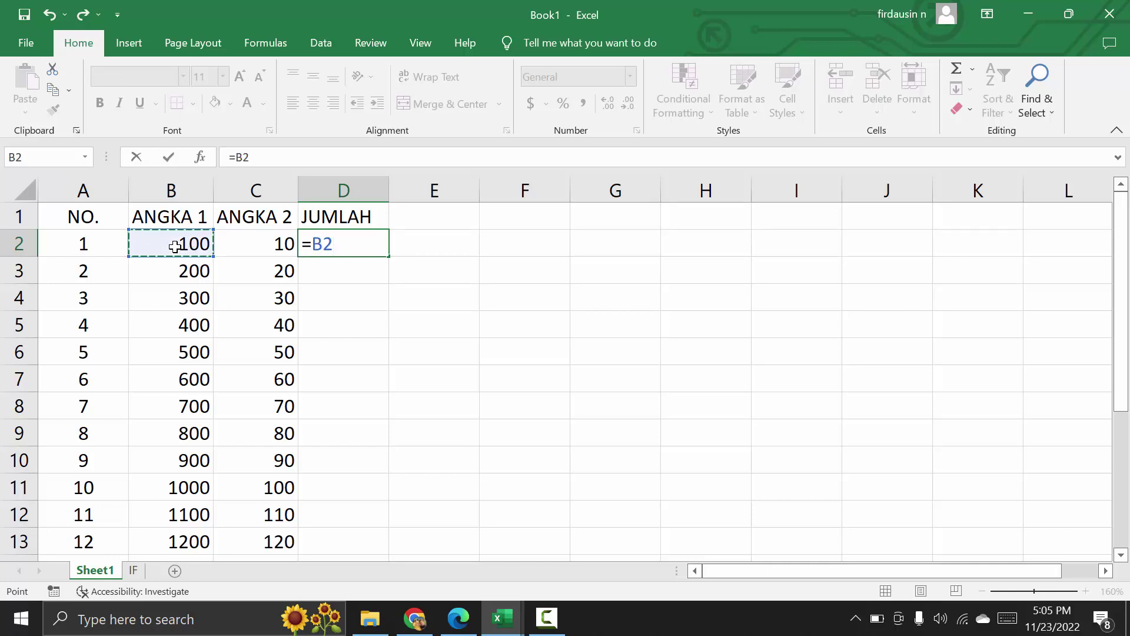
pyautogui.write('+')
pyautogui.click(266, 250)
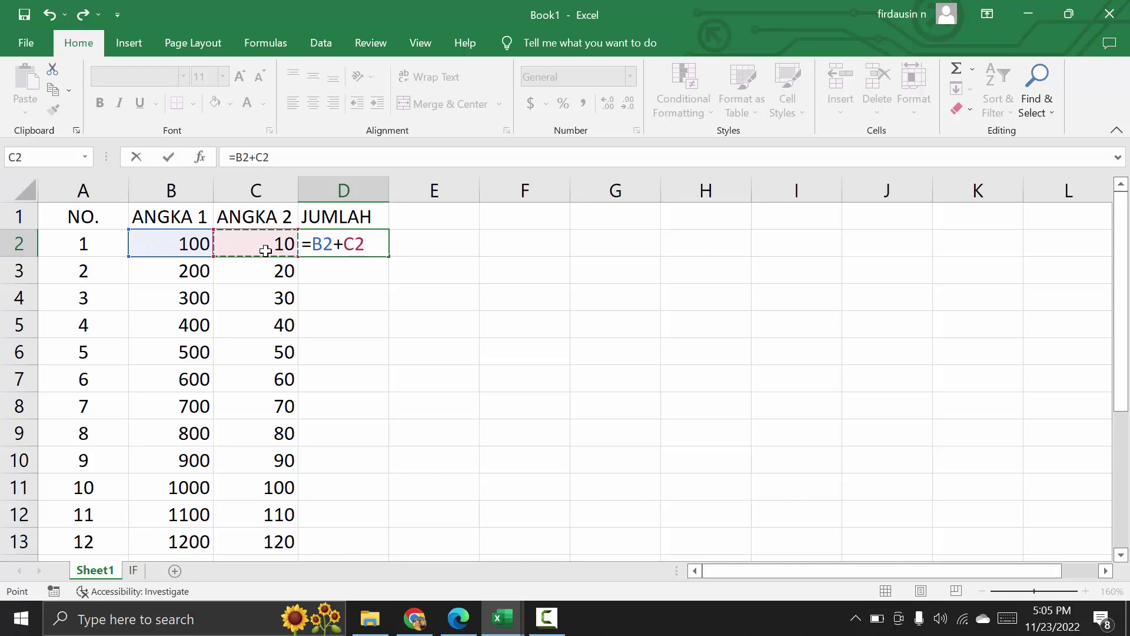
pyautogui.press('Return')
pyautogui.click(319, 250)
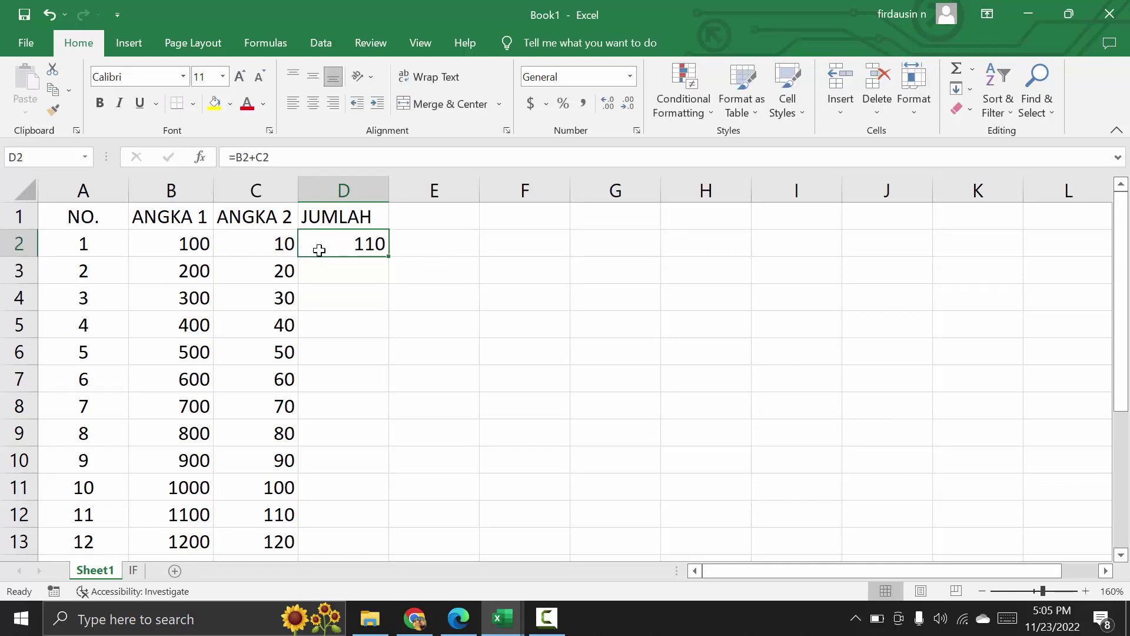
pyautogui.press('Delete')
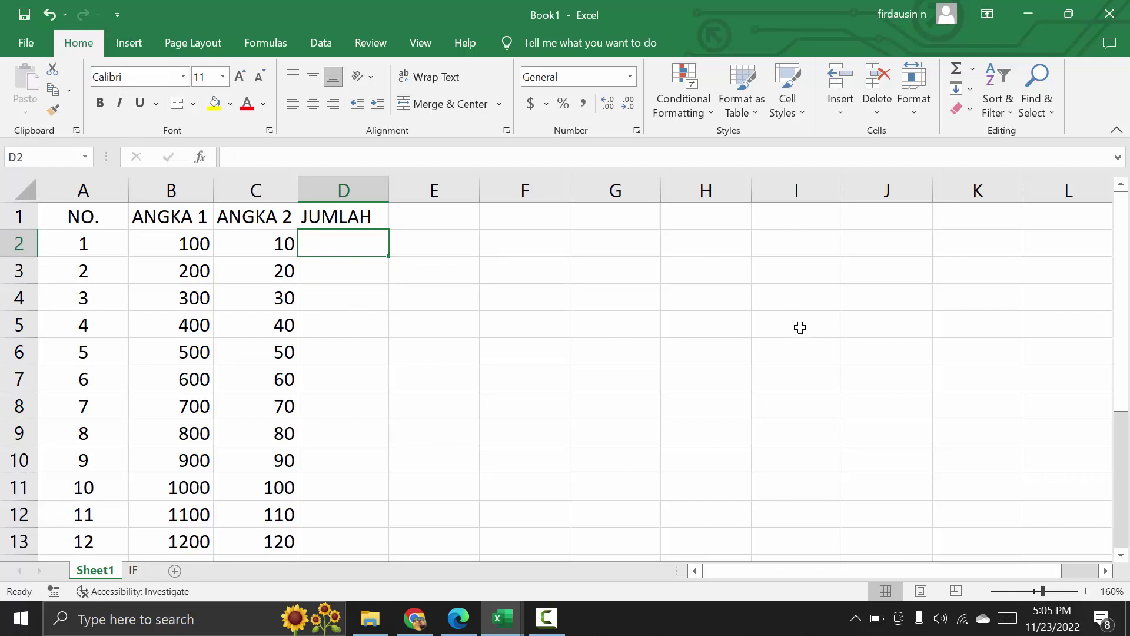
# Insert =SUM(B2:C2) in D2 with AutoSum, giving 110.
pyautogui.click(972, 69)
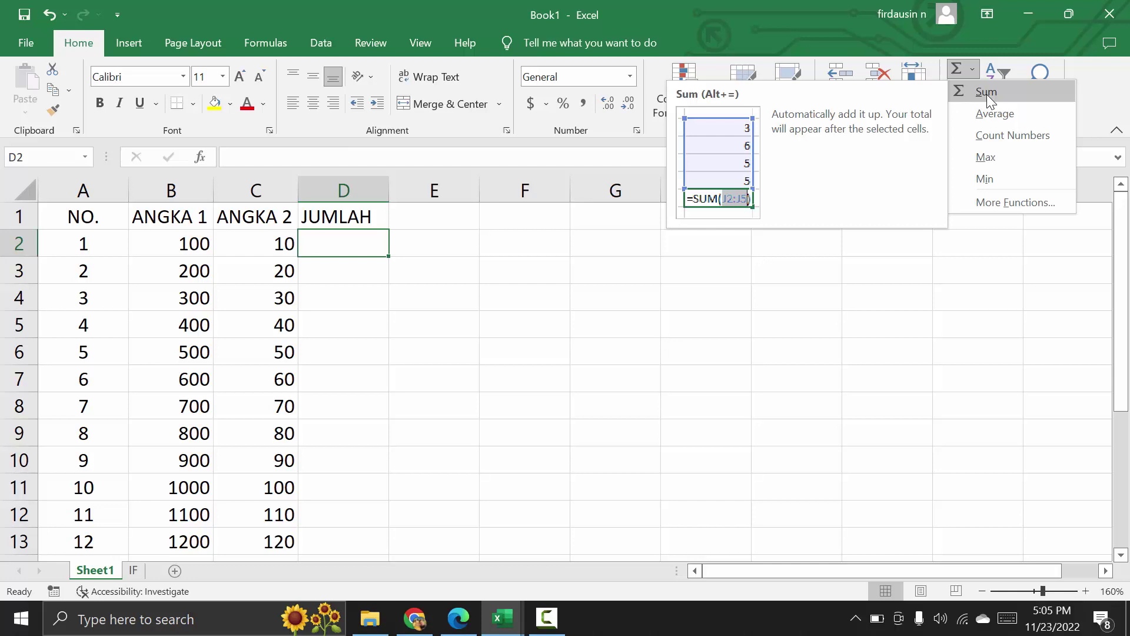
pyautogui.click(989, 97)
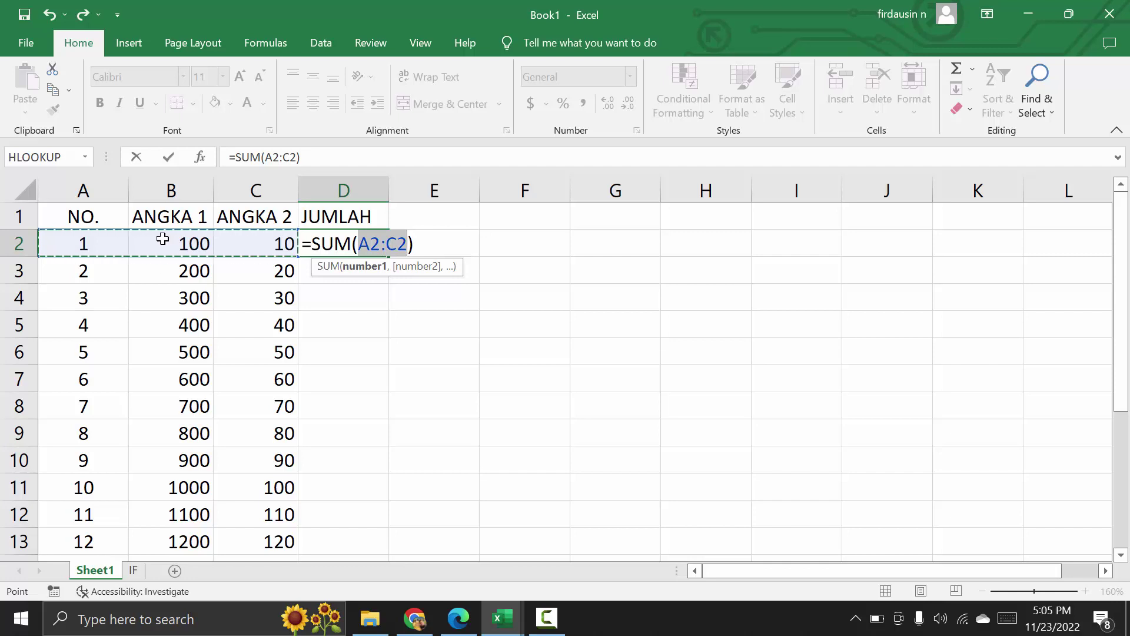
pyautogui.moveTo(162, 239); pyautogui.dragTo(245, 246)
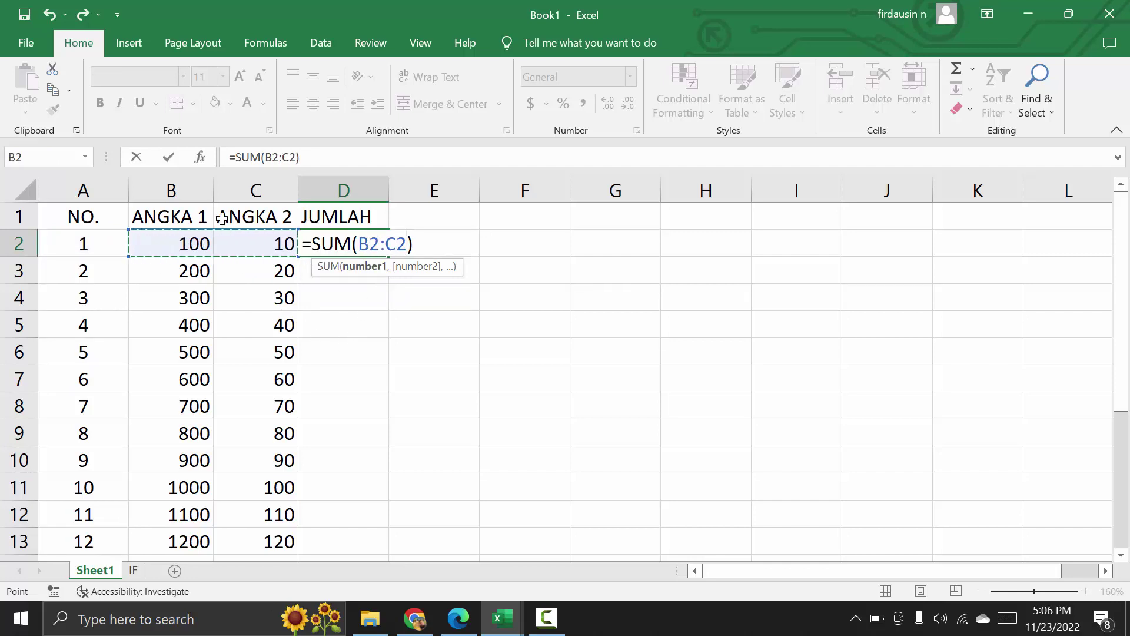
pyautogui.click(172, 242)
pyautogui.moveTo(219, 247); pyautogui.dragTo(248, 247)
pyautogui.press('Return')
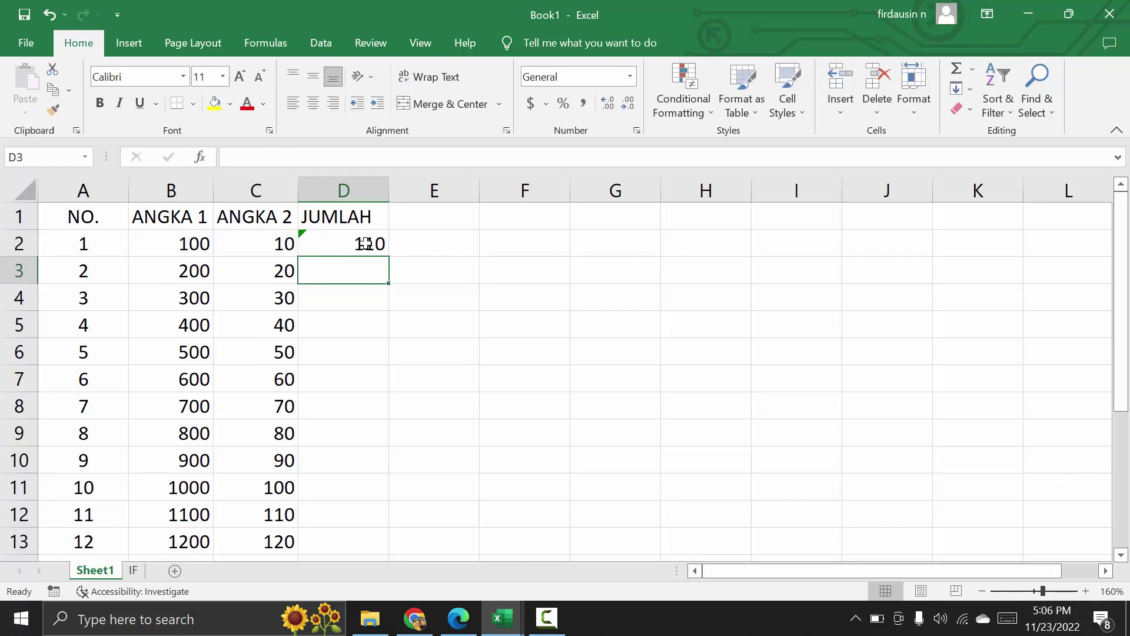
# Copy the SUM formula from D2 down to D21.
pyautogui.click(365, 244)
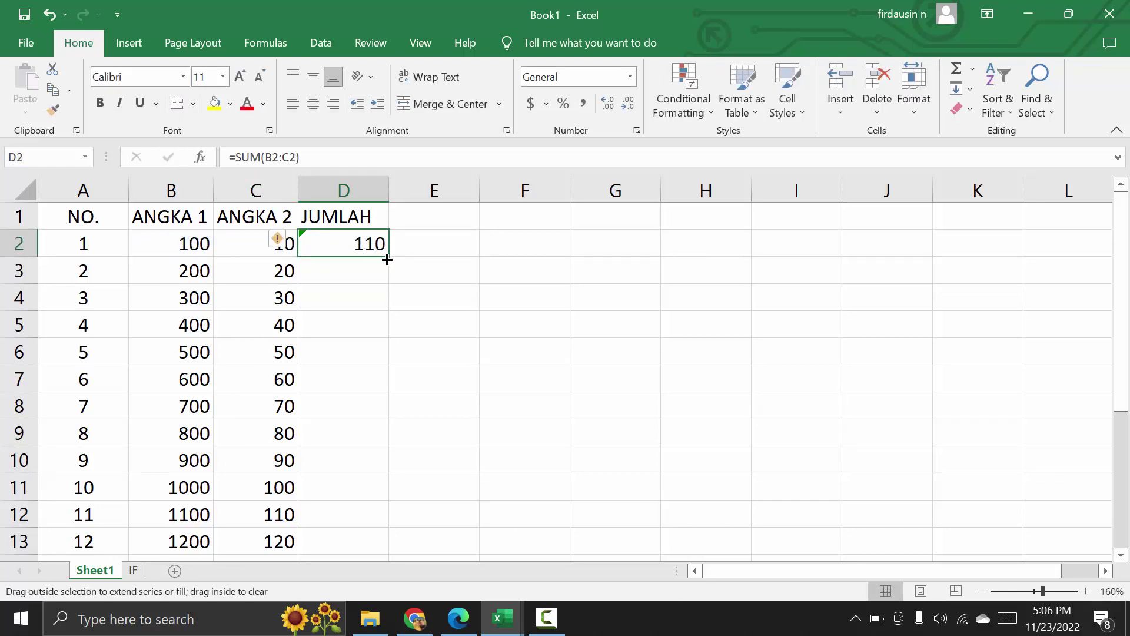
pyautogui.doubleClick(387, 257)
pyautogui.scroll(-4, 525, 328)
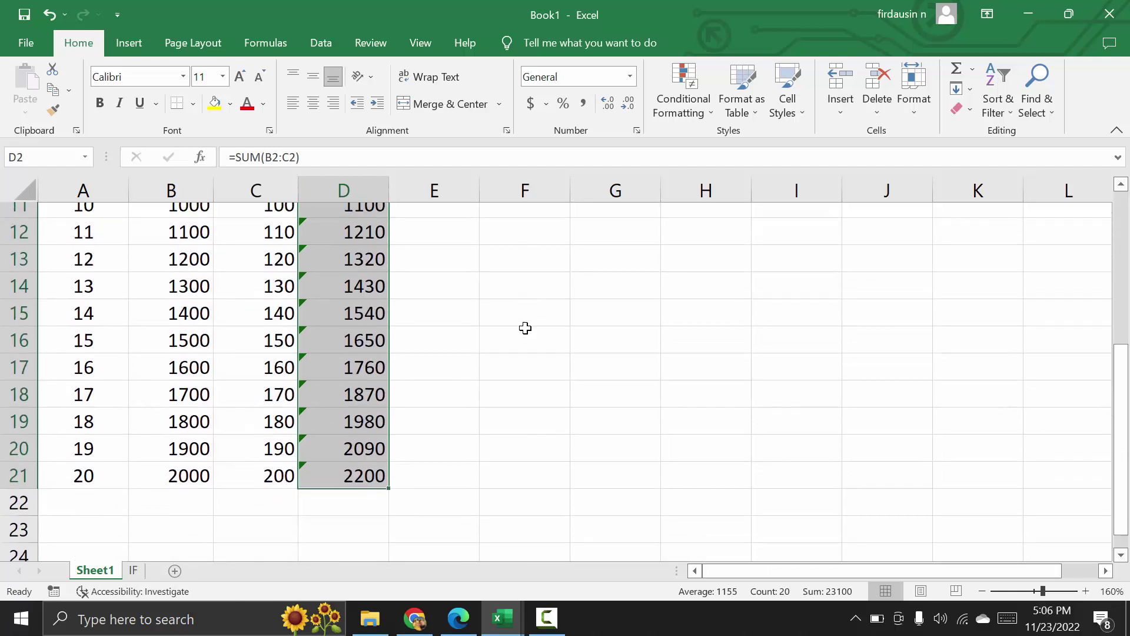
pyautogui.scroll(4, 524, 329)
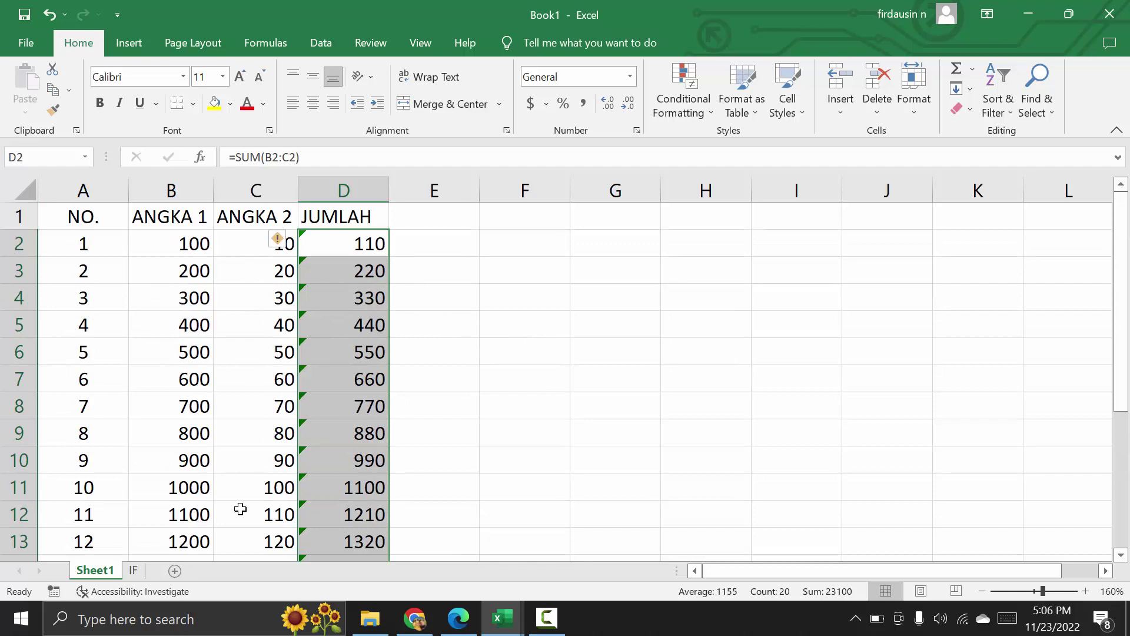
# Inspect the formula error smart tag beside the totals, checking B2, C2 and D2.
pyautogui.click(277, 241)
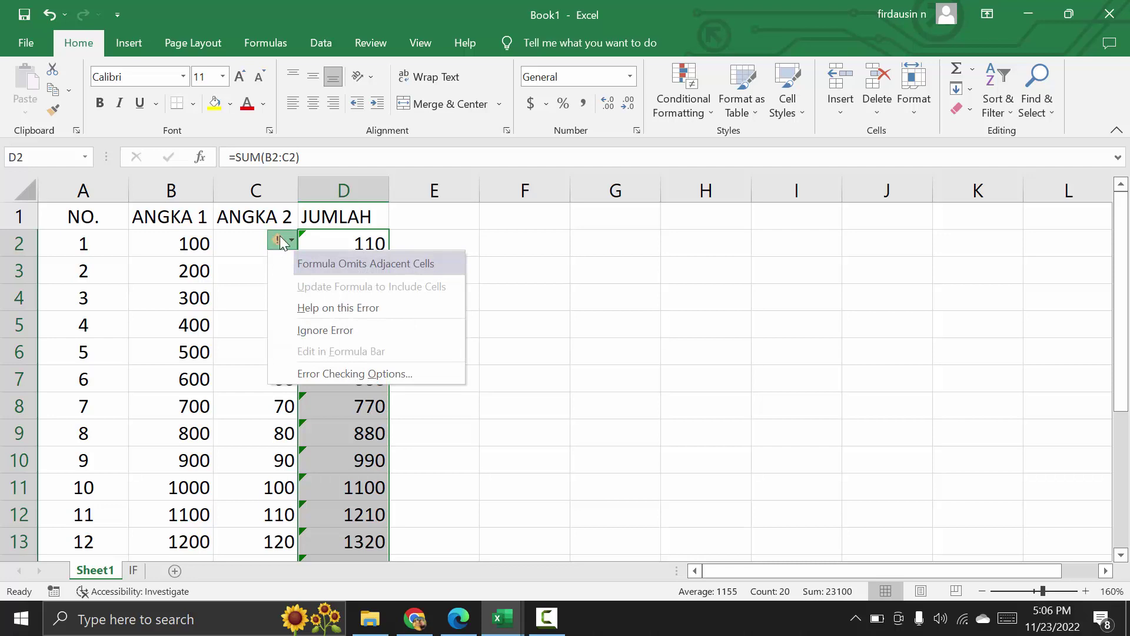
pyautogui.click(525, 277)
pyautogui.click(357, 246)
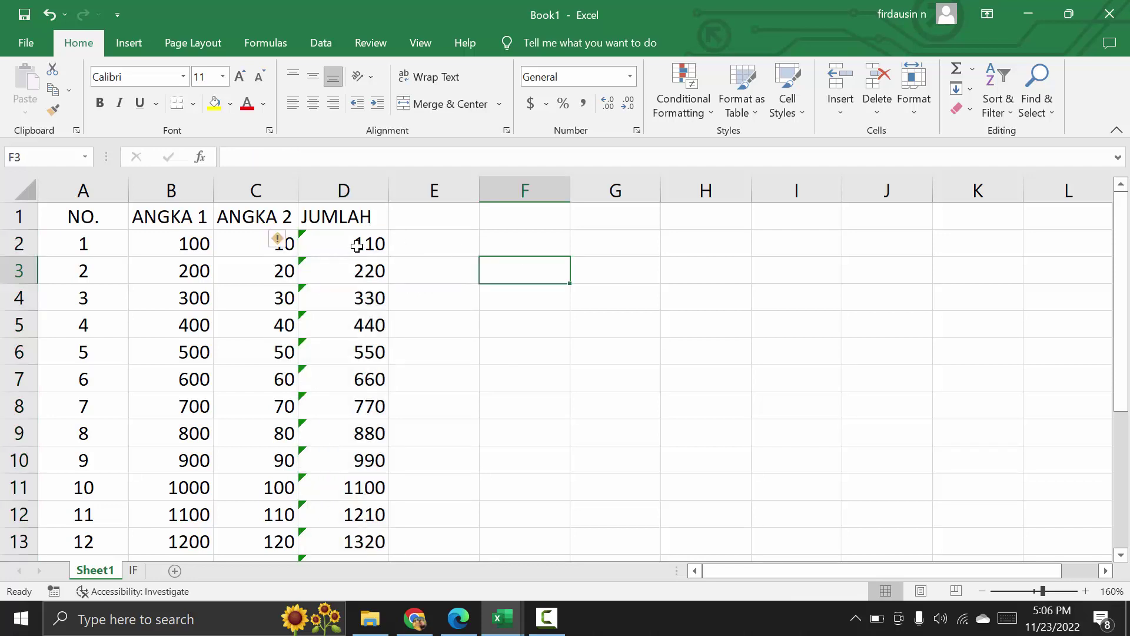
pyautogui.click(222, 242)
pyautogui.click(152, 242)
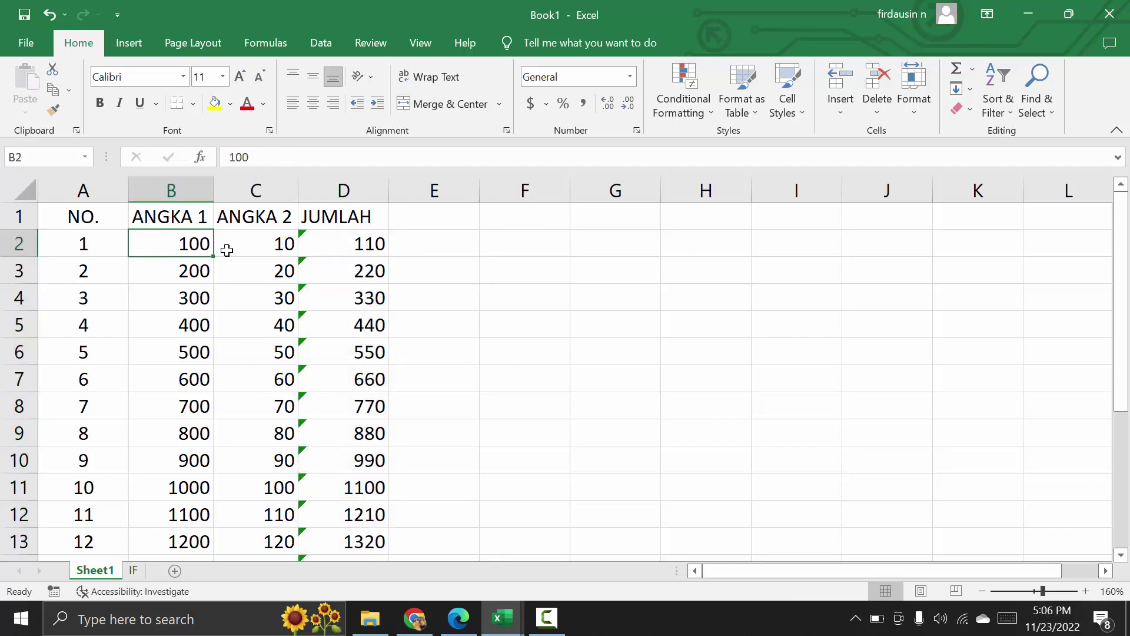
pyautogui.click(247, 248)
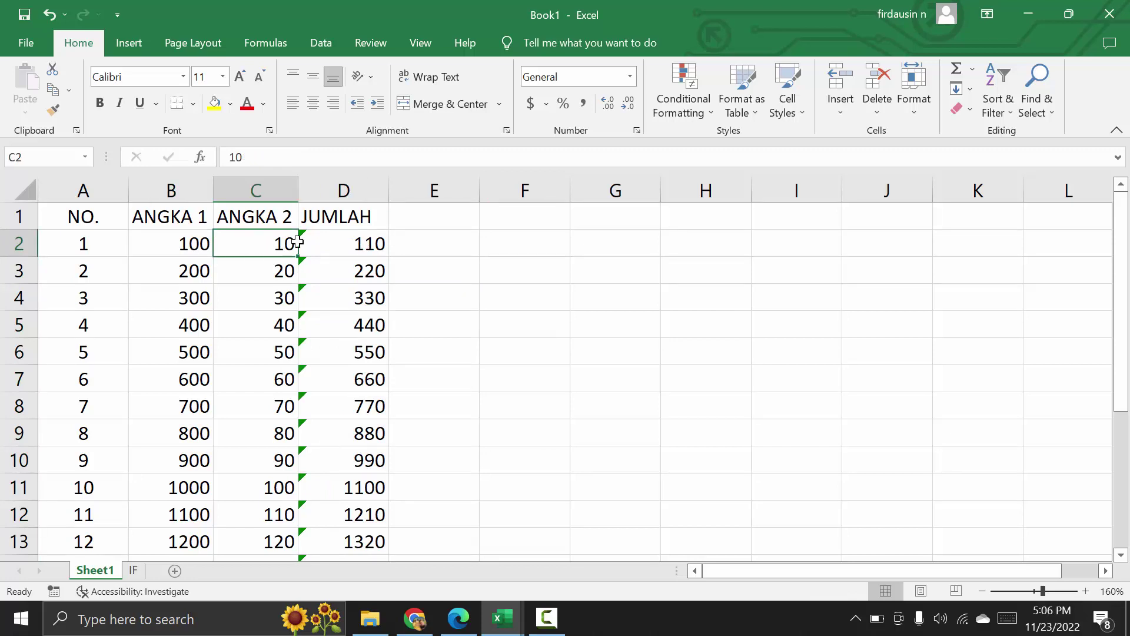
pyautogui.click(330, 241)
pyautogui.click(277, 237)
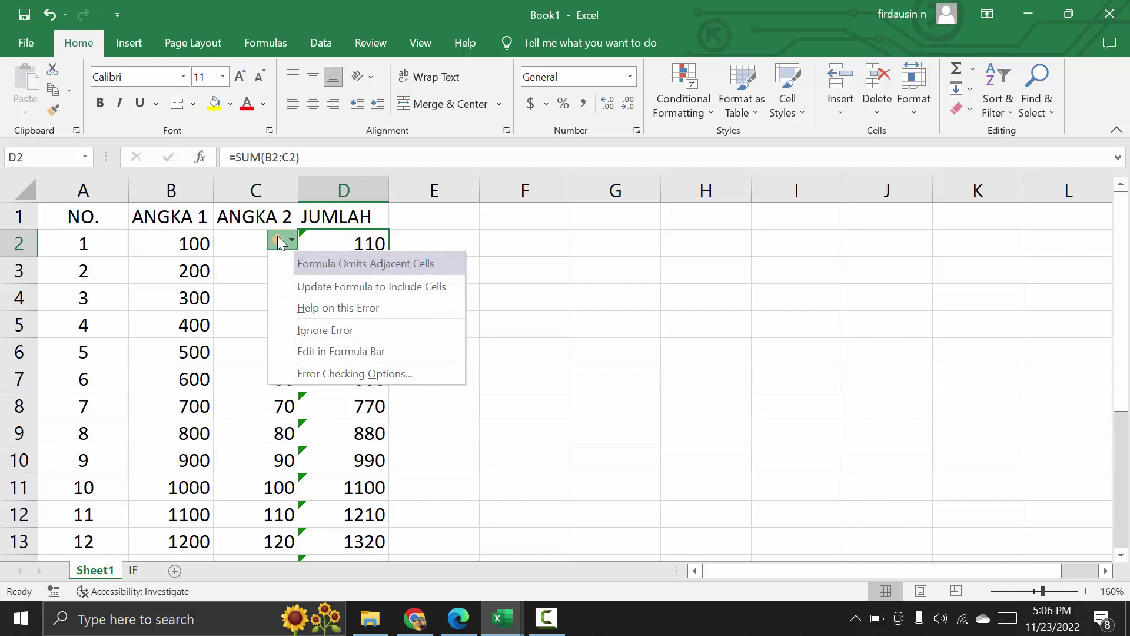
pyautogui.click(606, 289)
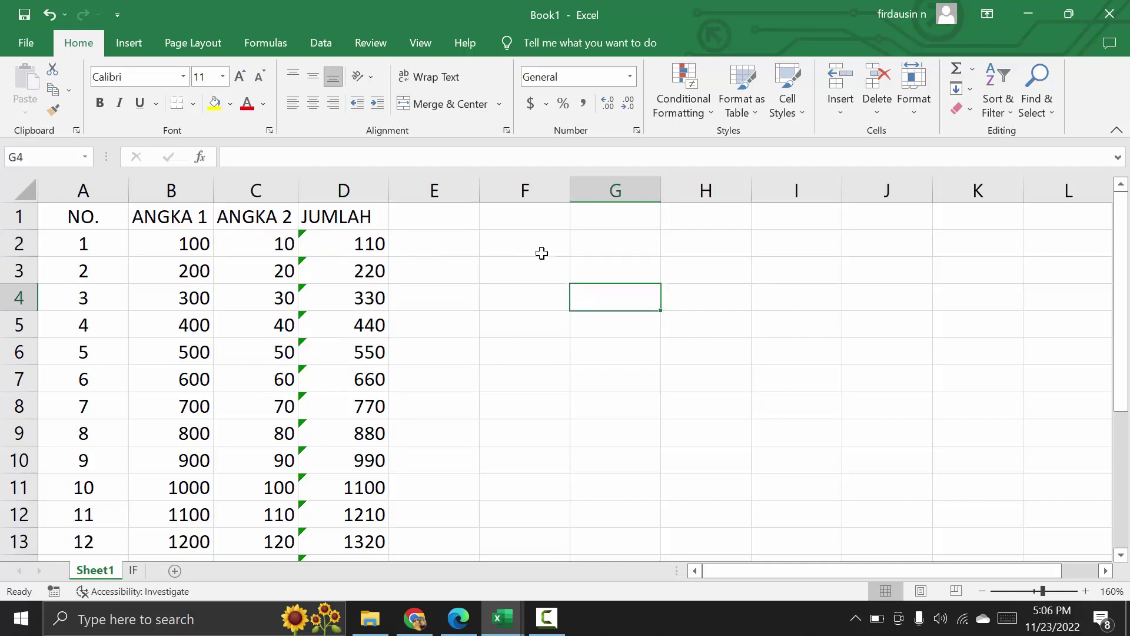
# Add the KALI header in E1 and enter =B2*C2 in E2.
pyautogui.click(451, 208)
pyautogui.write('KALI')
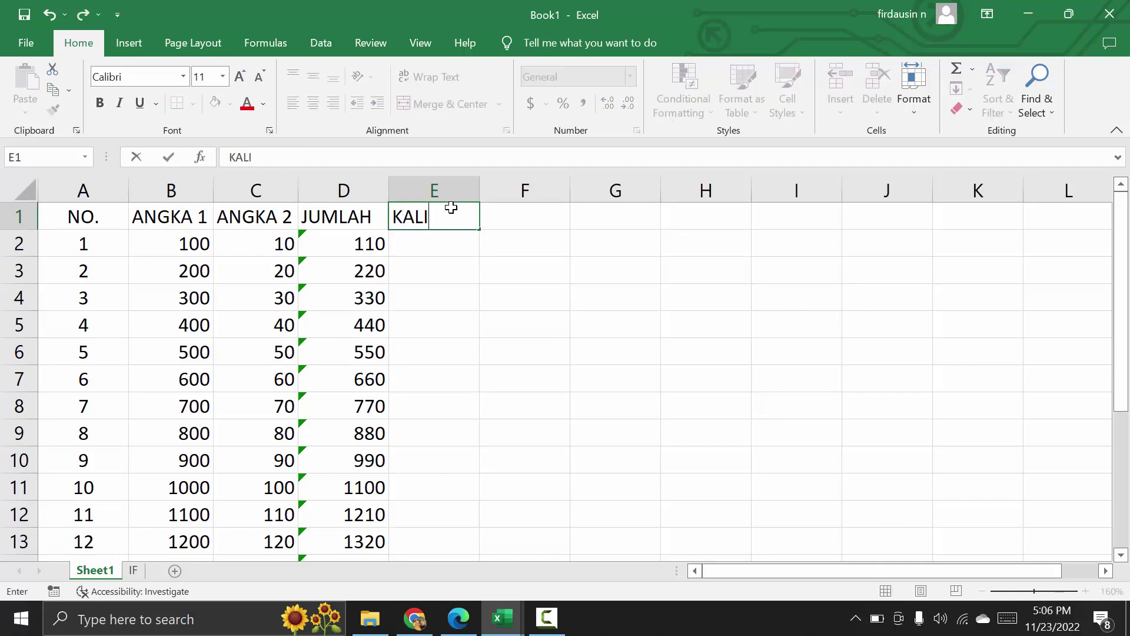
pyautogui.click(463, 241)
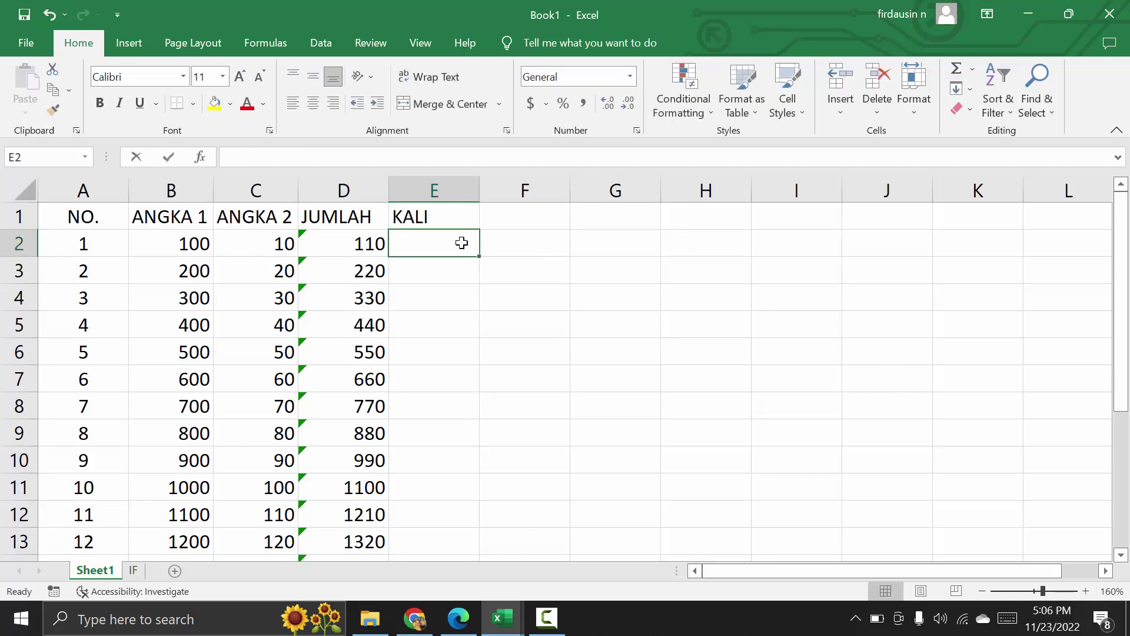
pyautogui.write('=')
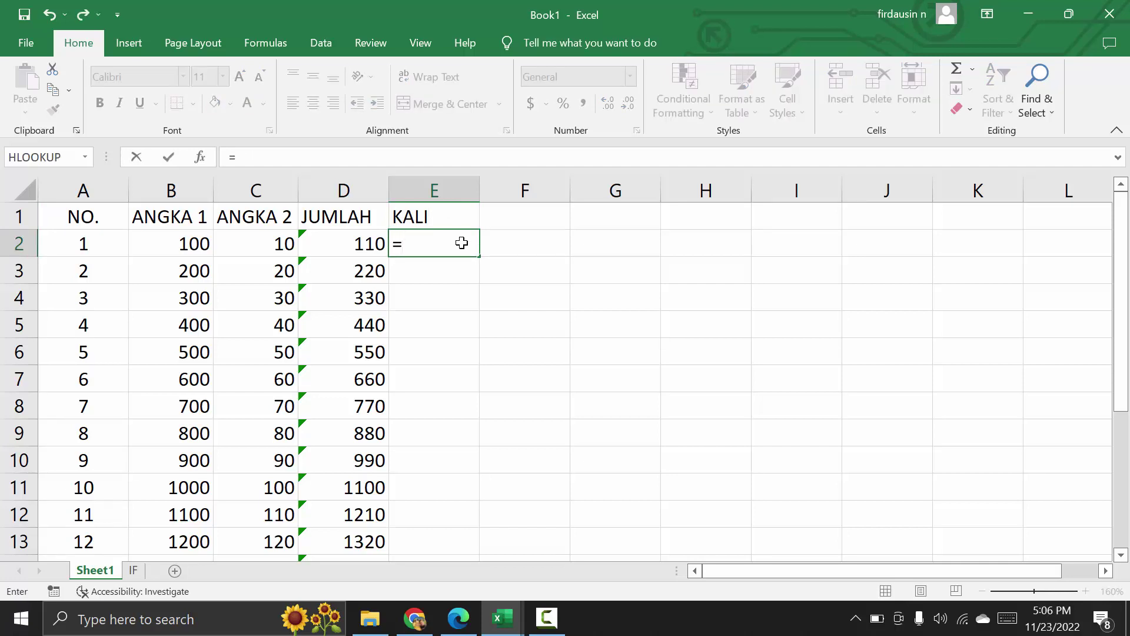
pyautogui.click(191, 243)
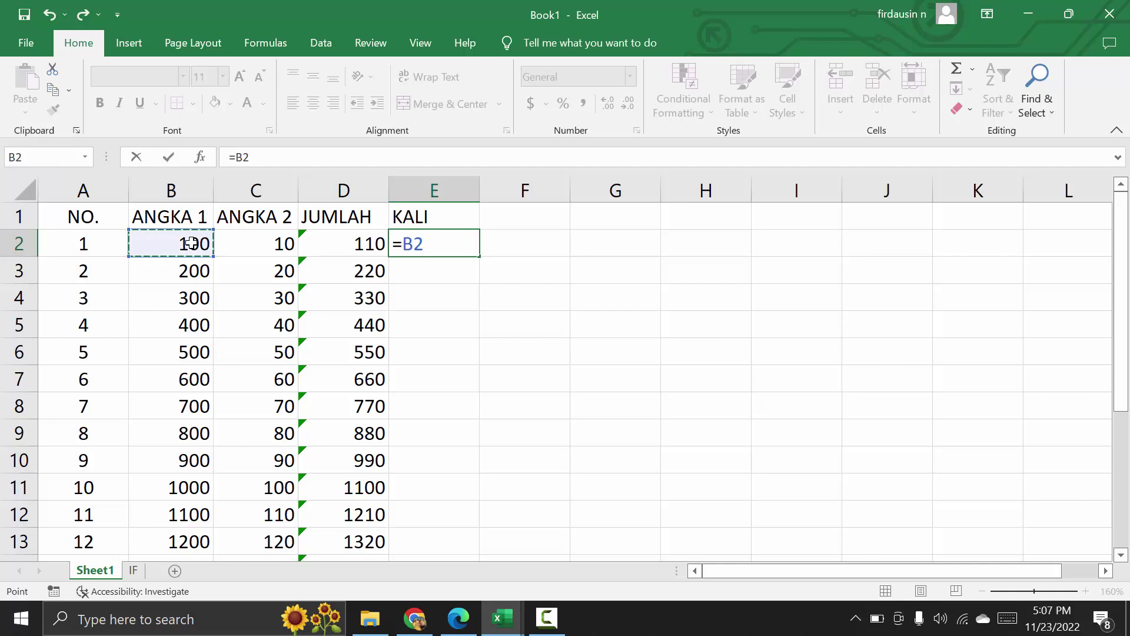
pyautogui.write('*')
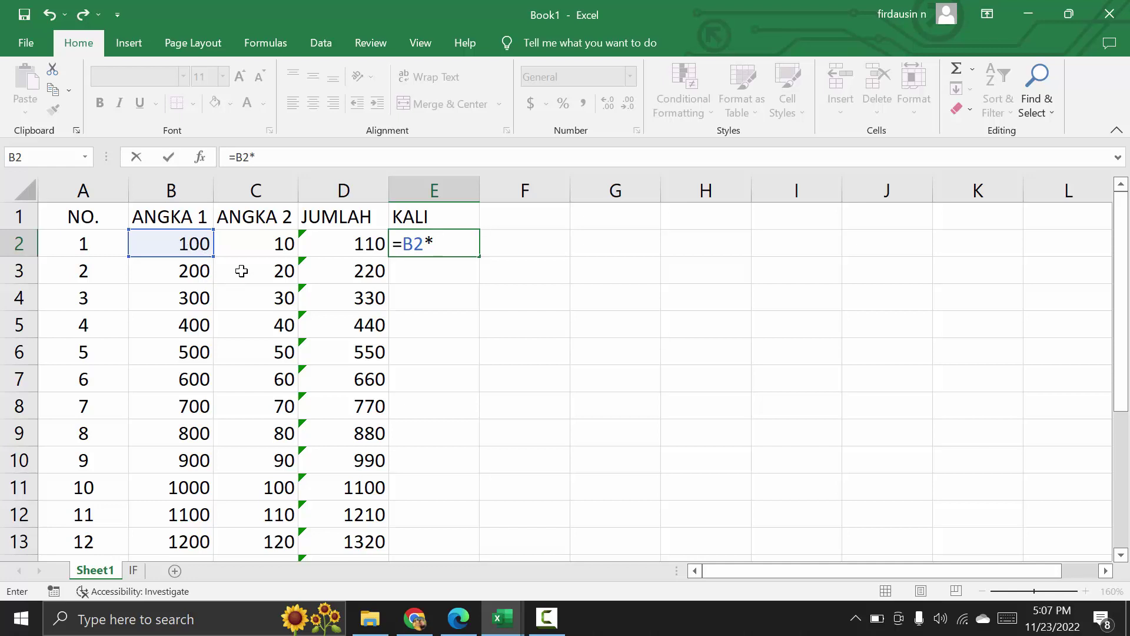
pyautogui.click(257, 243)
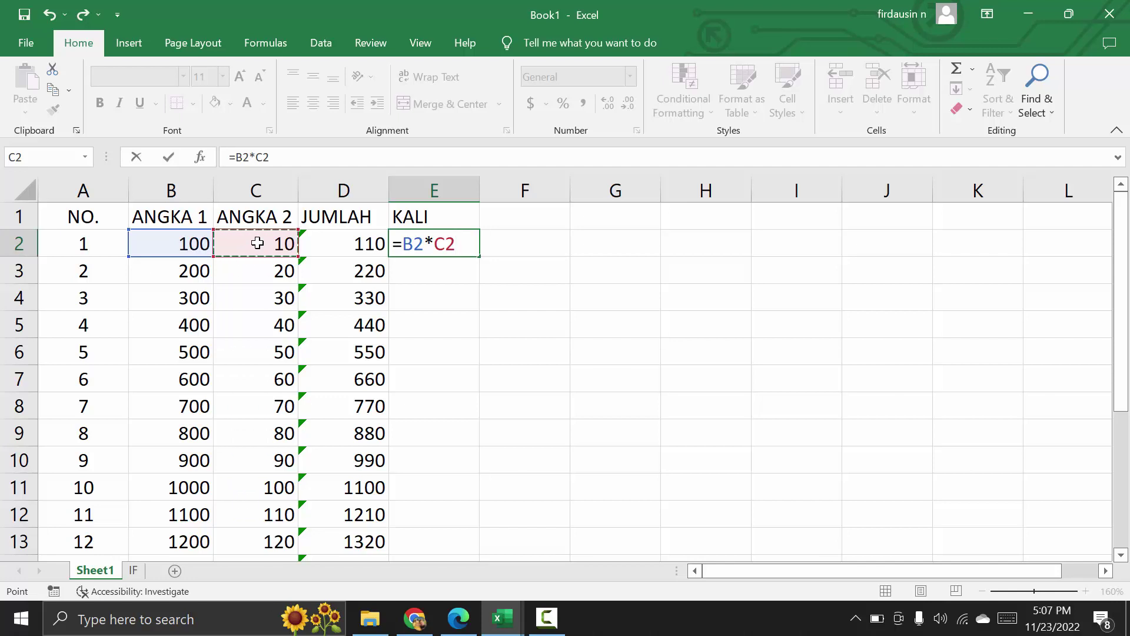
pyautogui.press('Return')
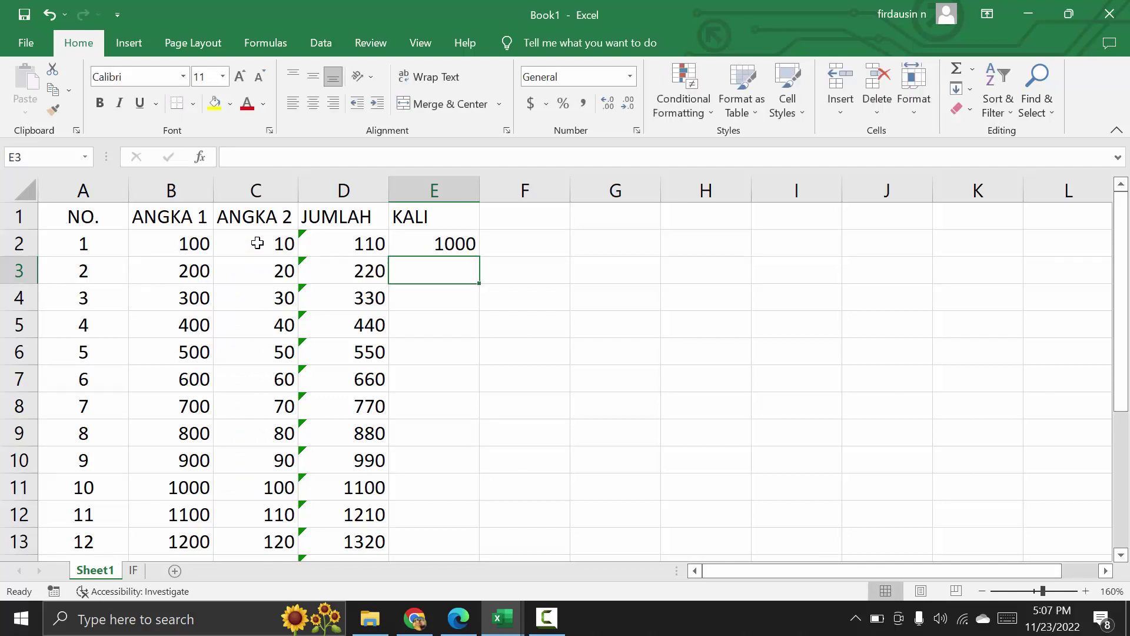
# Copy the product formula down to E21, giving 1000 through 400000.
pyautogui.click(459, 245)
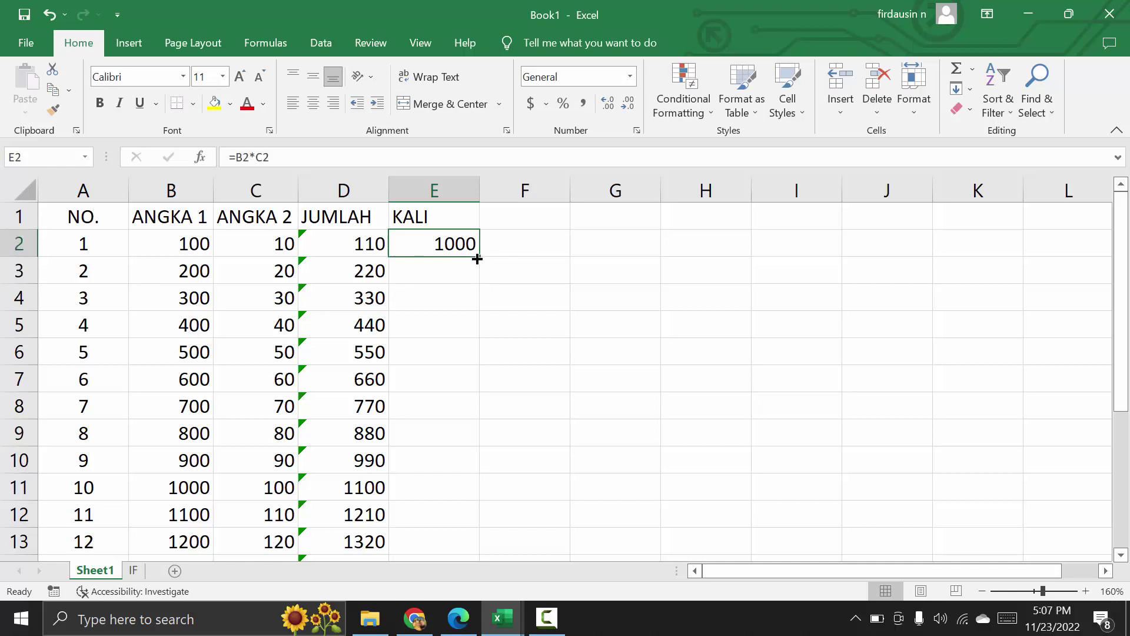
pyautogui.doubleClick(478, 259)
pyautogui.scroll(-4, 665, 379)
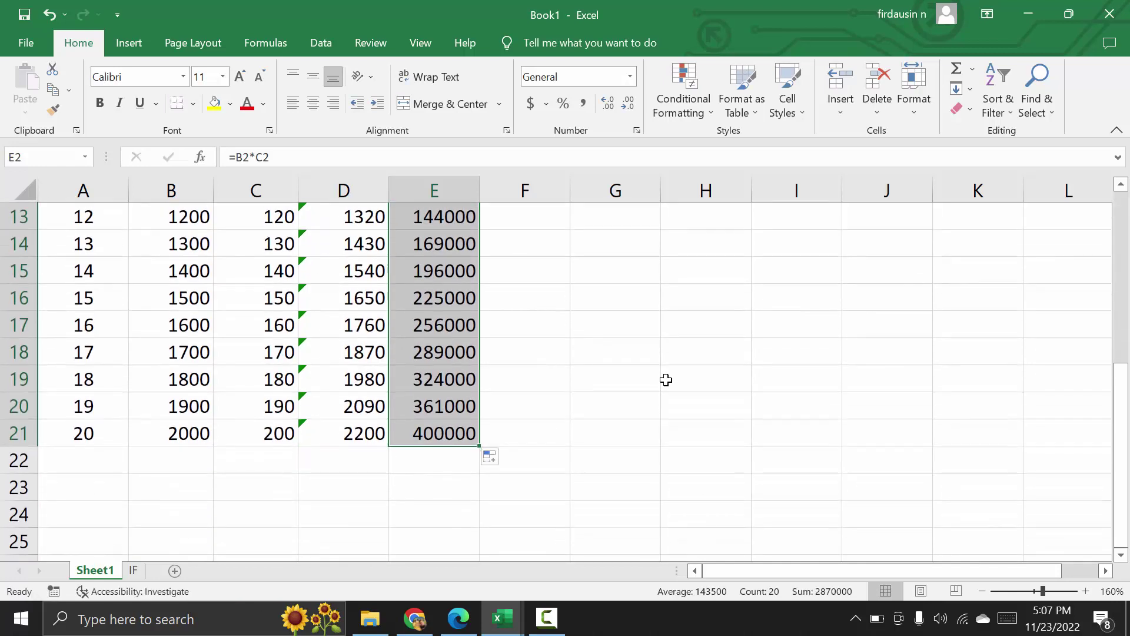
pyautogui.scroll(4, 666, 380)
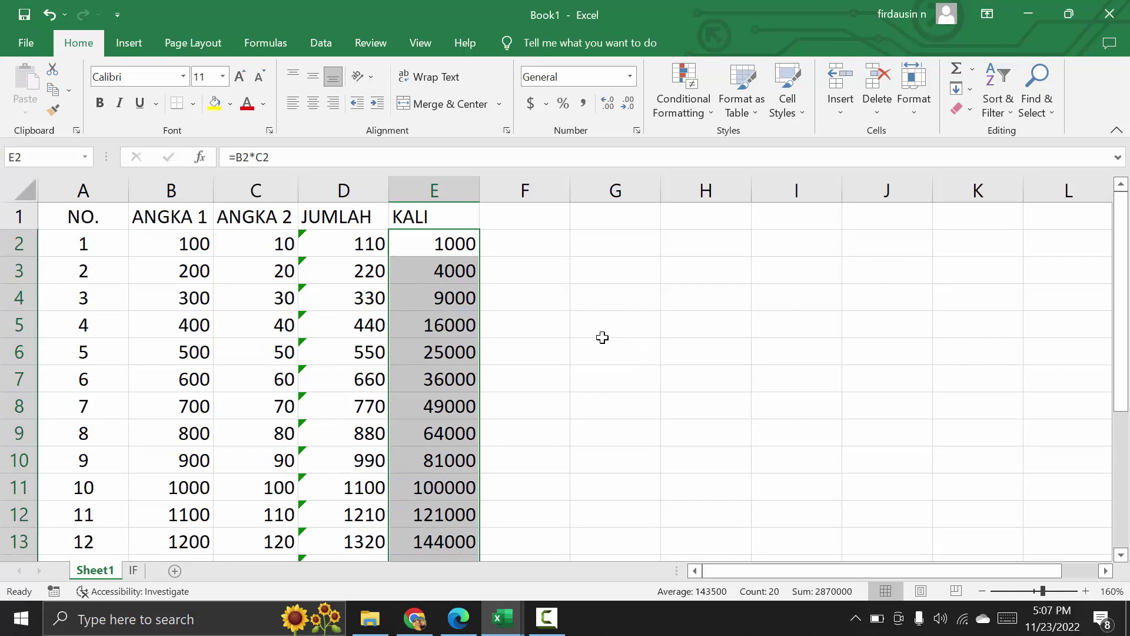
# Add the BAGI header in F1 and enter =B2/C2 in F2.
pyautogui.click(527, 220)
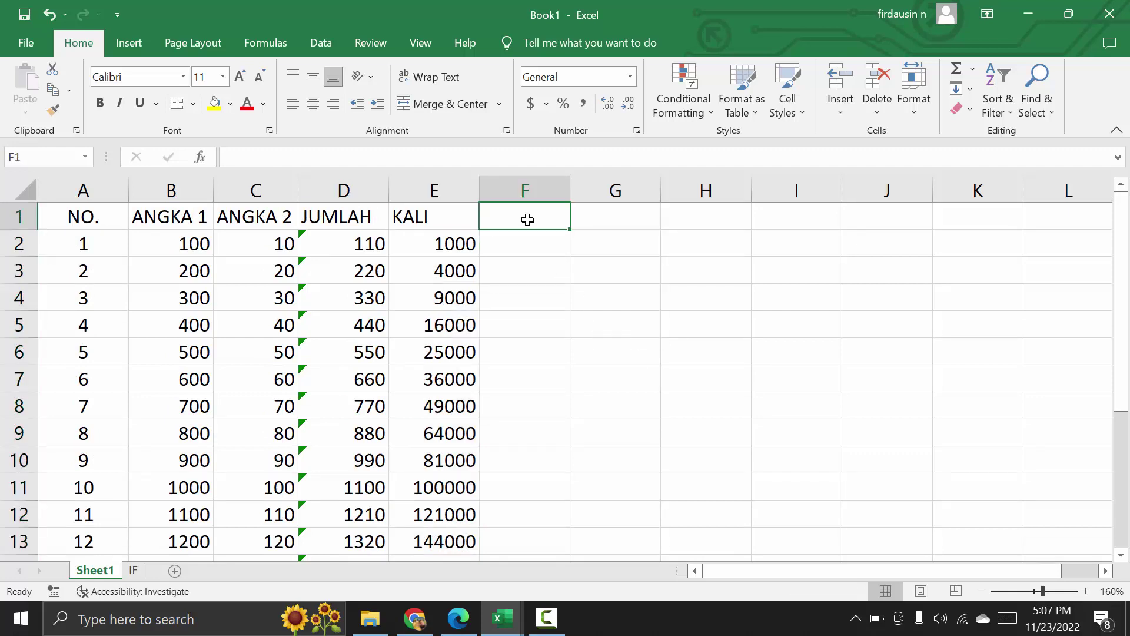
pyautogui.write('BAGI')
pyautogui.click(538, 246)
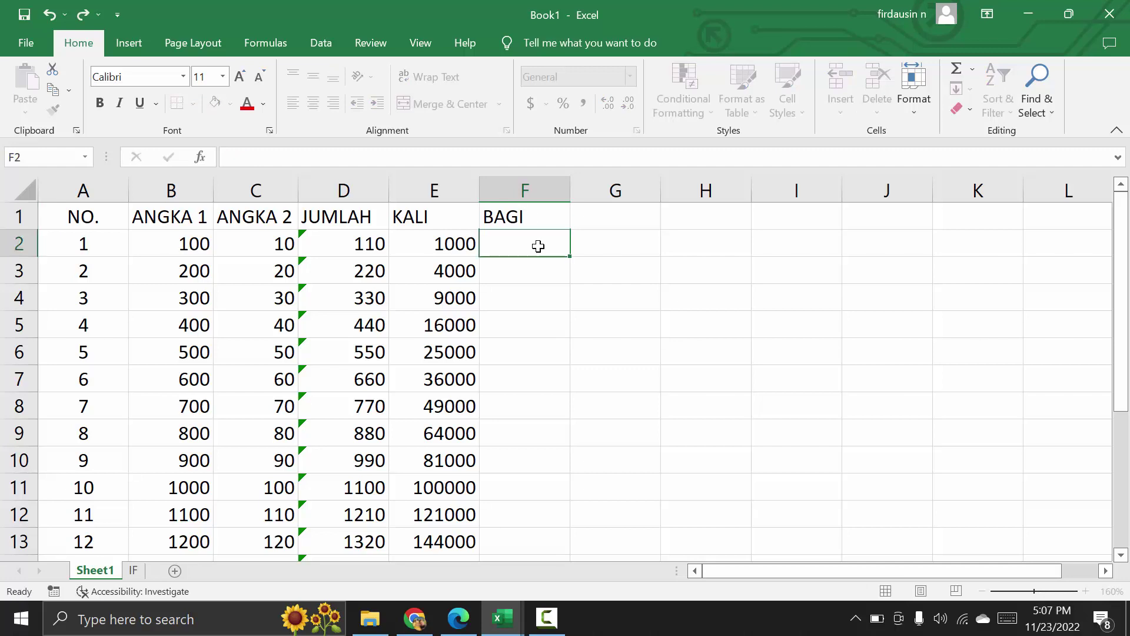
pyautogui.write('=')
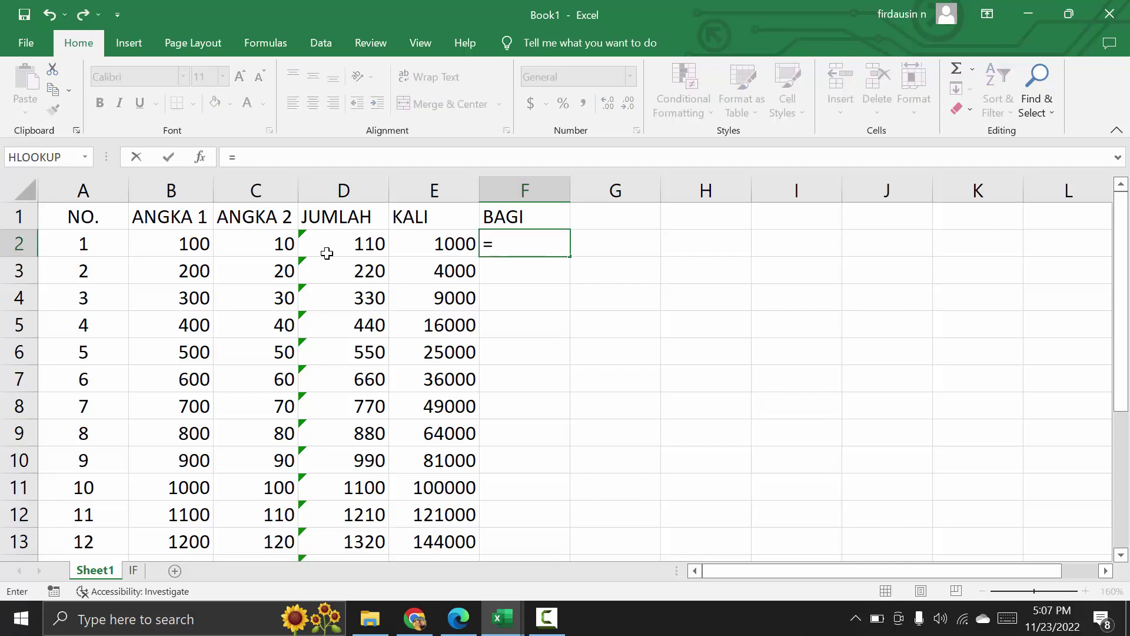
pyautogui.click(184, 246)
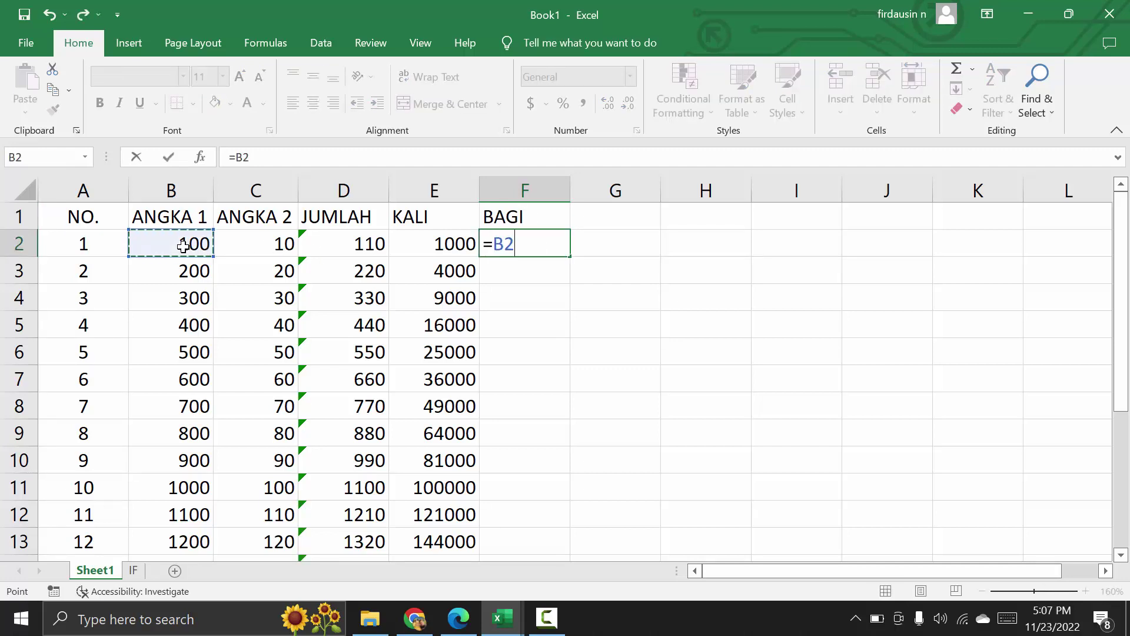
pyautogui.write('/')
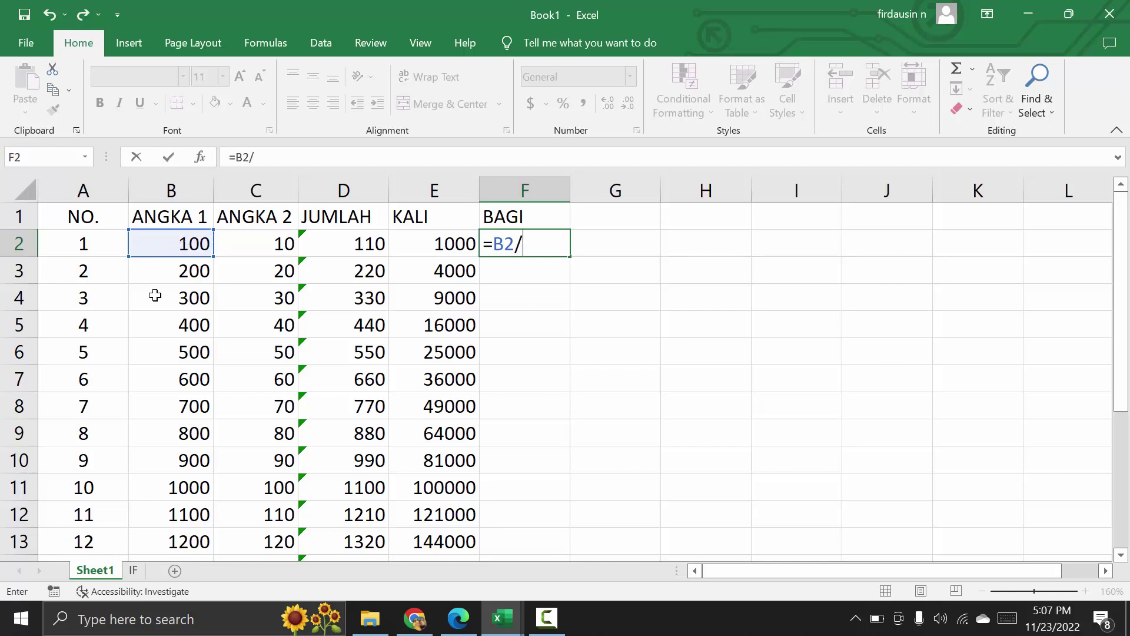
pyautogui.click(246, 245)
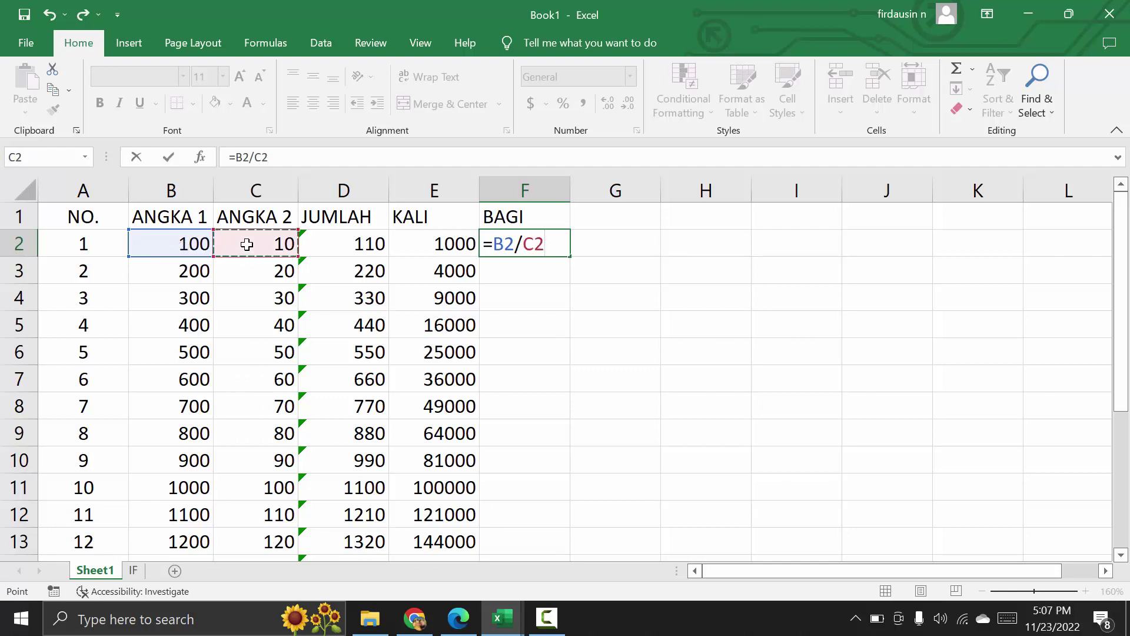
pyautogui.press('Return')
# Copy the division formula down to F21, each result showing 10.
pyautogui.click(557, 250)
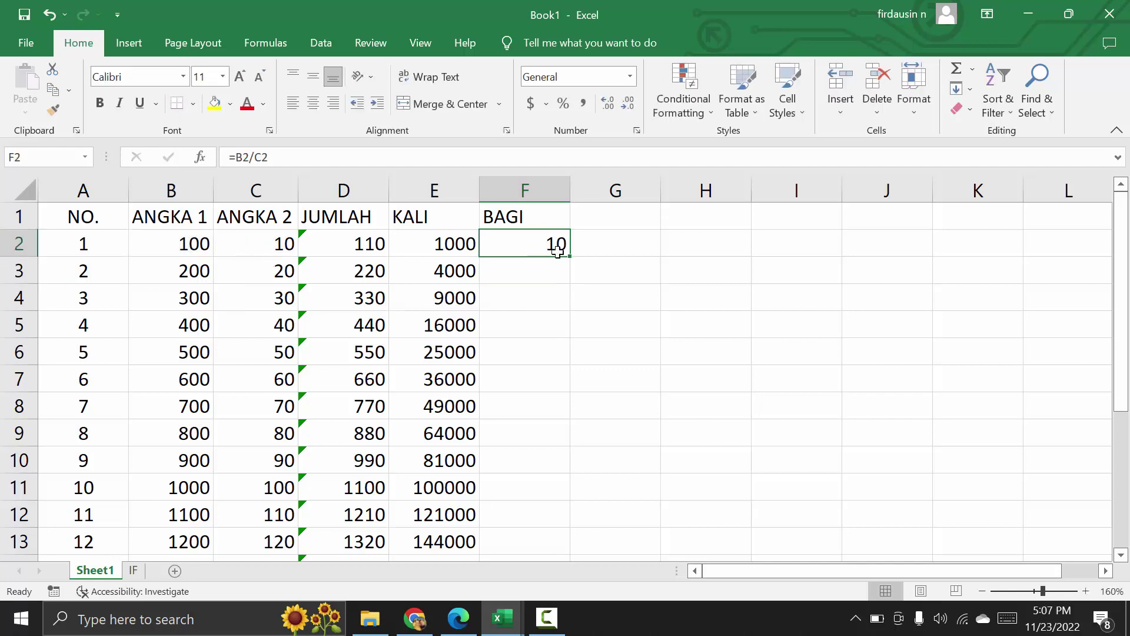
pyautogui.doubleClick(569, 256)
pyautogui.scroll(-3, 655, 329)
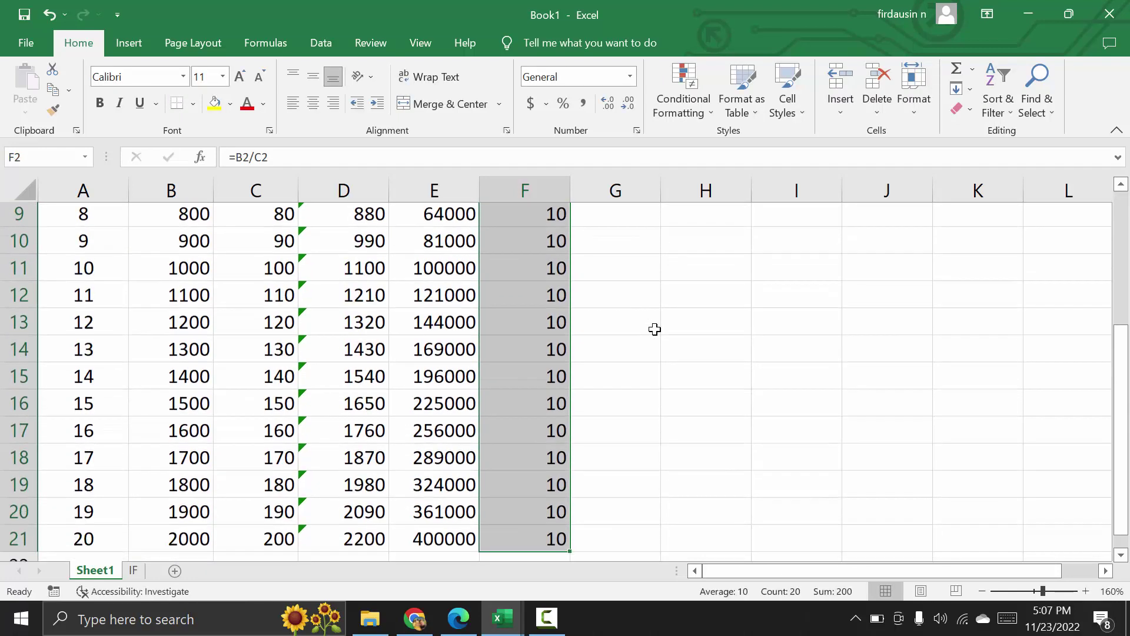
pyautogui.scroll(-2, 654, 329)
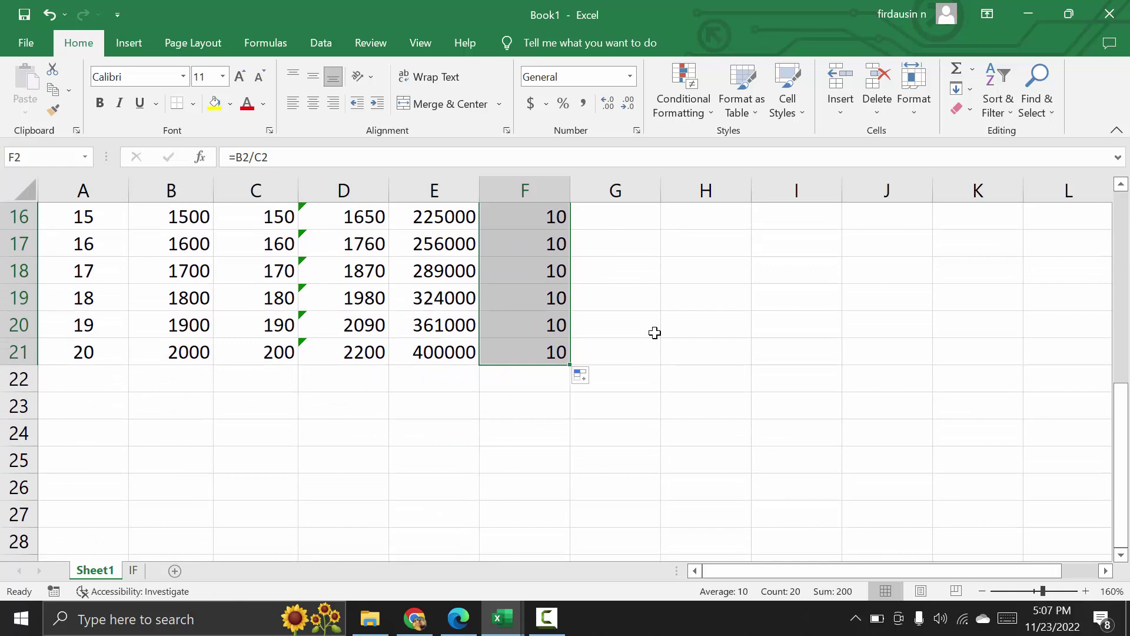
pyautogui.scroll(5, 654, 332)
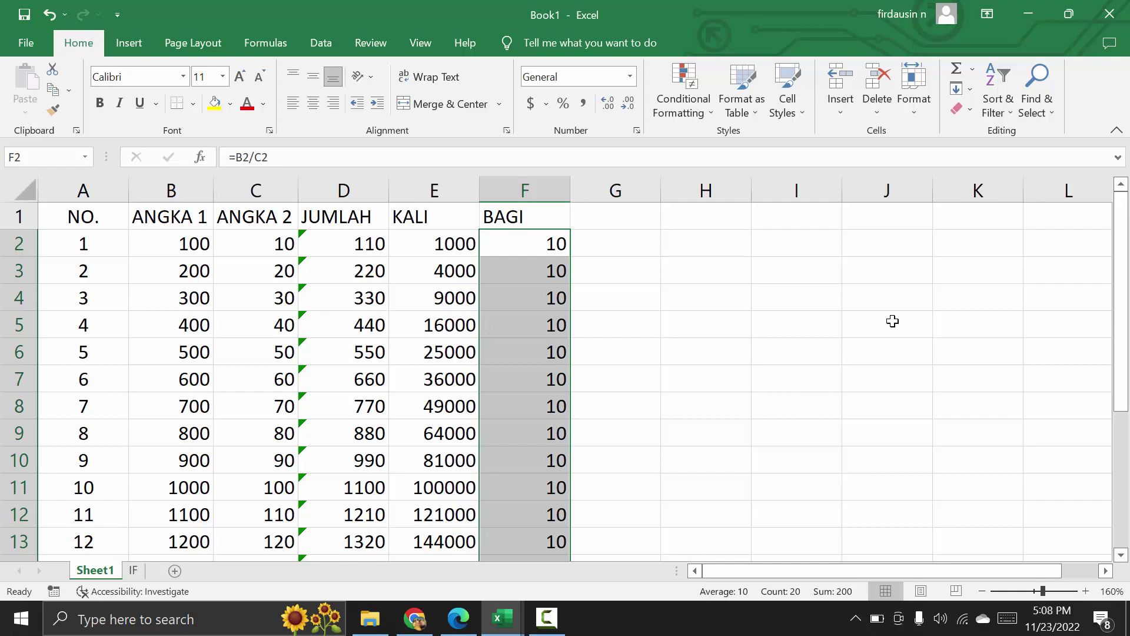
# Enter =AVERAGE(B2:B21) in B22 with AutoSum Average, showing 1050 under ANGKA 1.
pyautogui.click(975, 69)
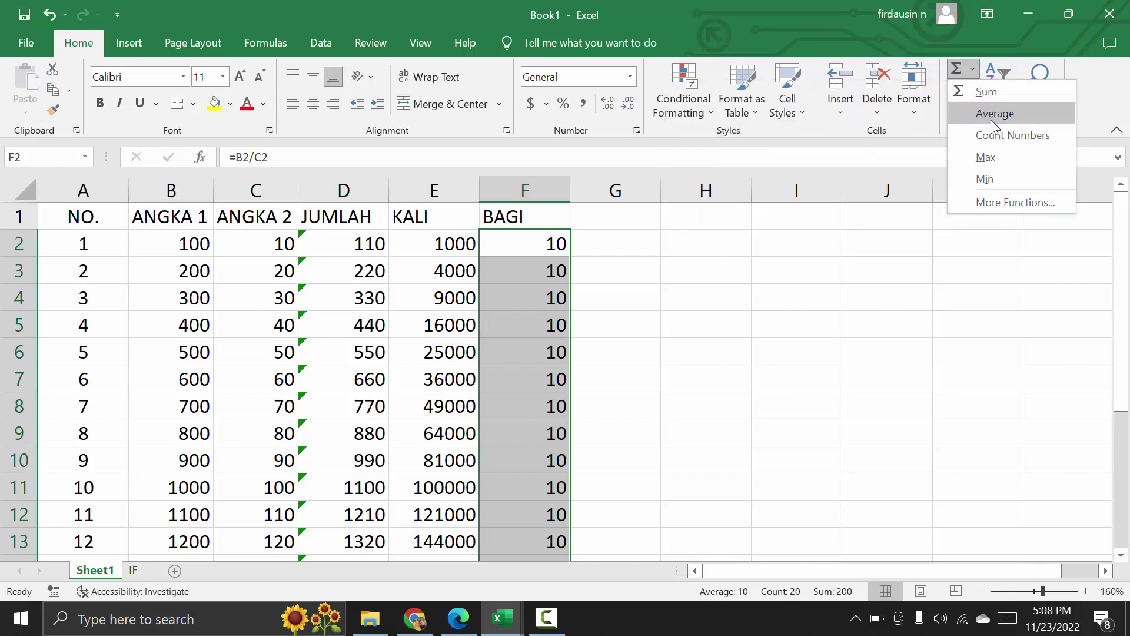
pyautogui.click(676, 357)
pyautogui.scroll(-5, 683, 347)
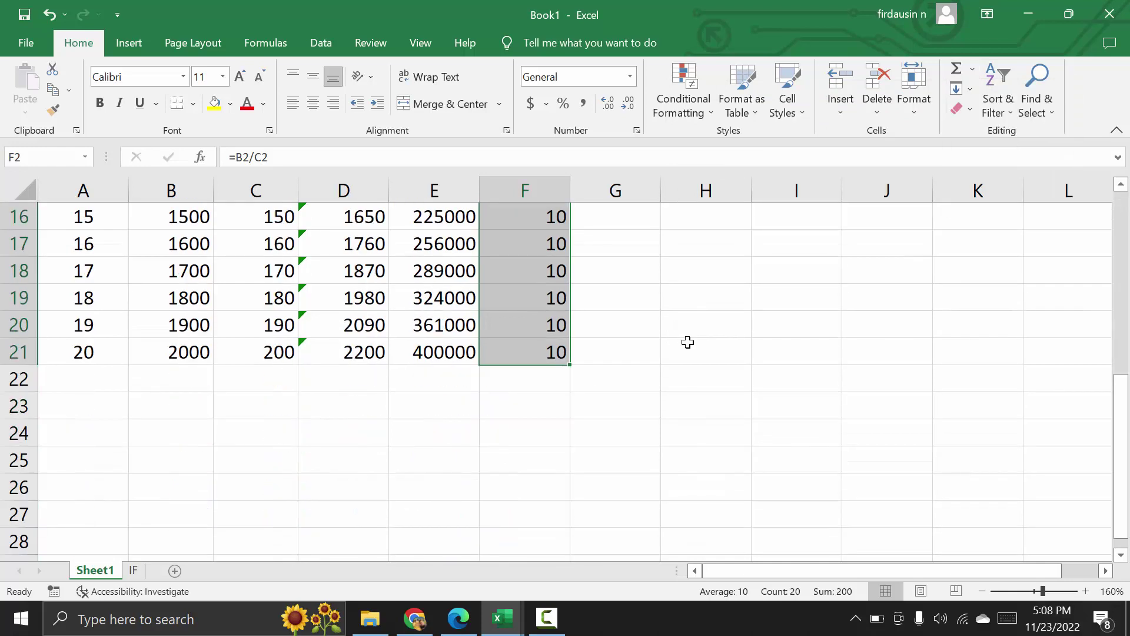
pyautogui.scroll(-1, 624, 326)
pyautogui.click(172, 295)
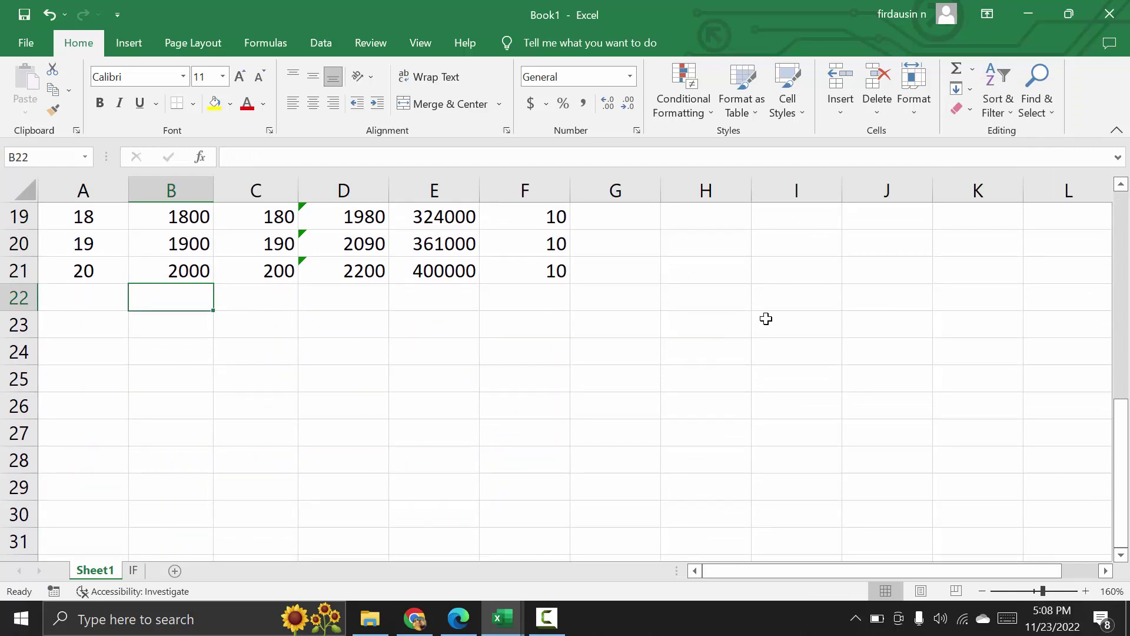
pyautogui.click(976, 66)
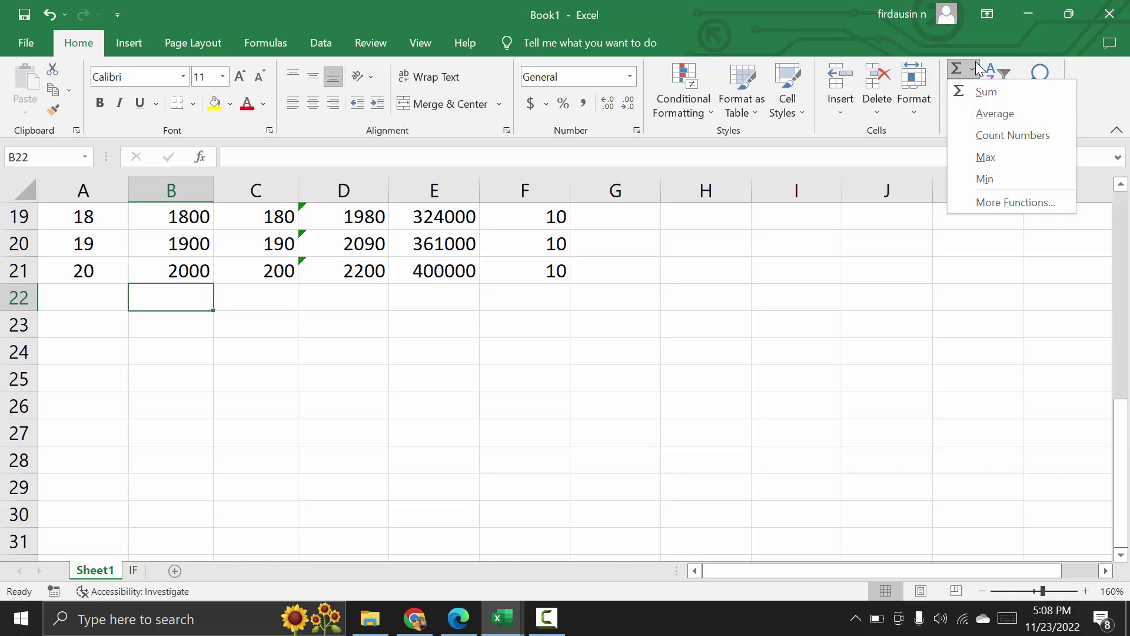
pyautogui.click(985, 119)
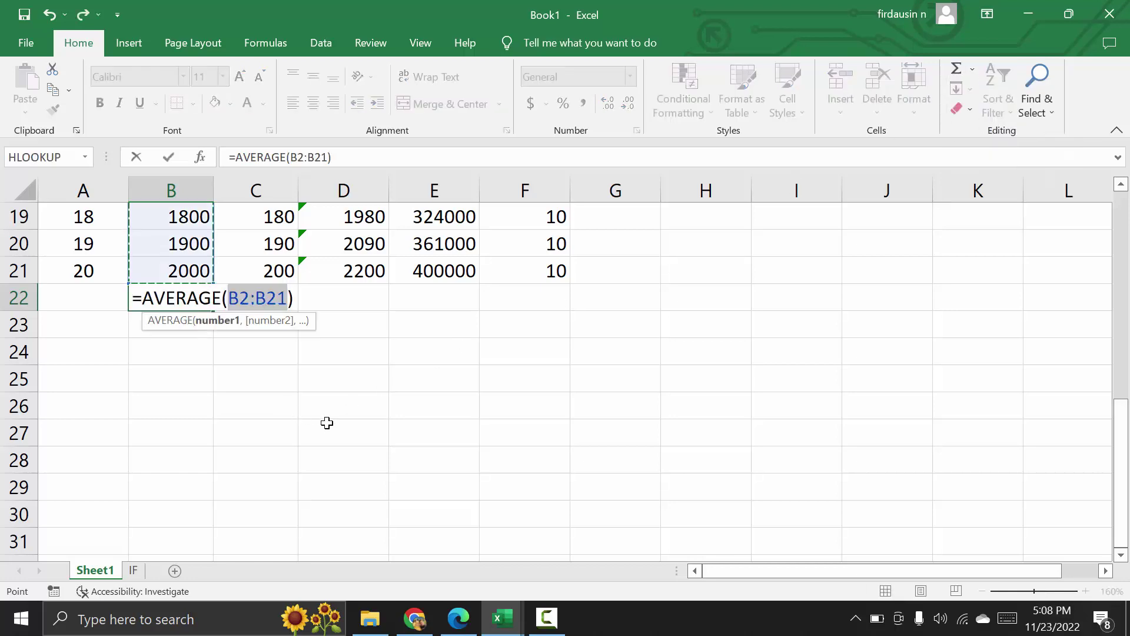
pyautogui.scroll(4, 542, 447)
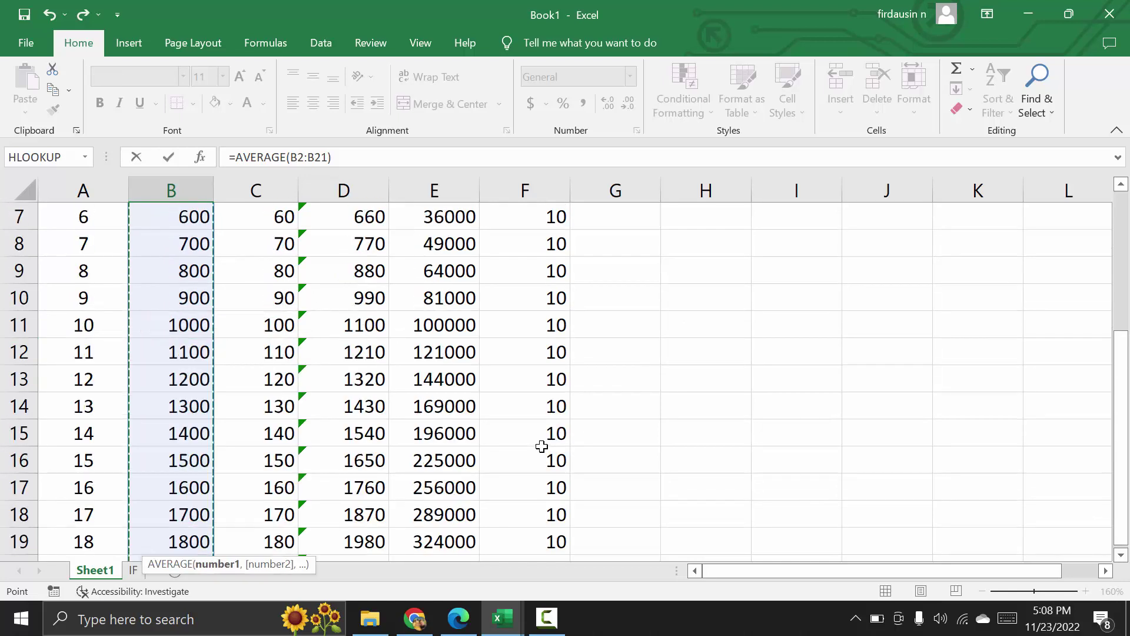
pyautogui.scroll(2, 541, 447)
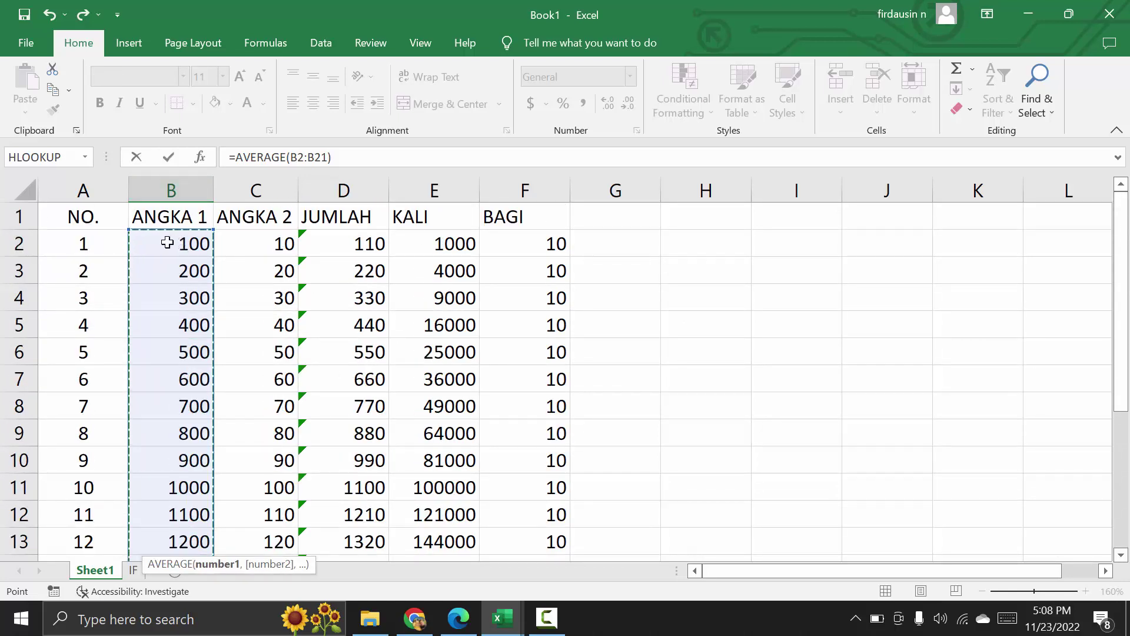
pyautogui.scroll(-4, 209, 398)
pyautogui.scroll(-2, 209, 398)
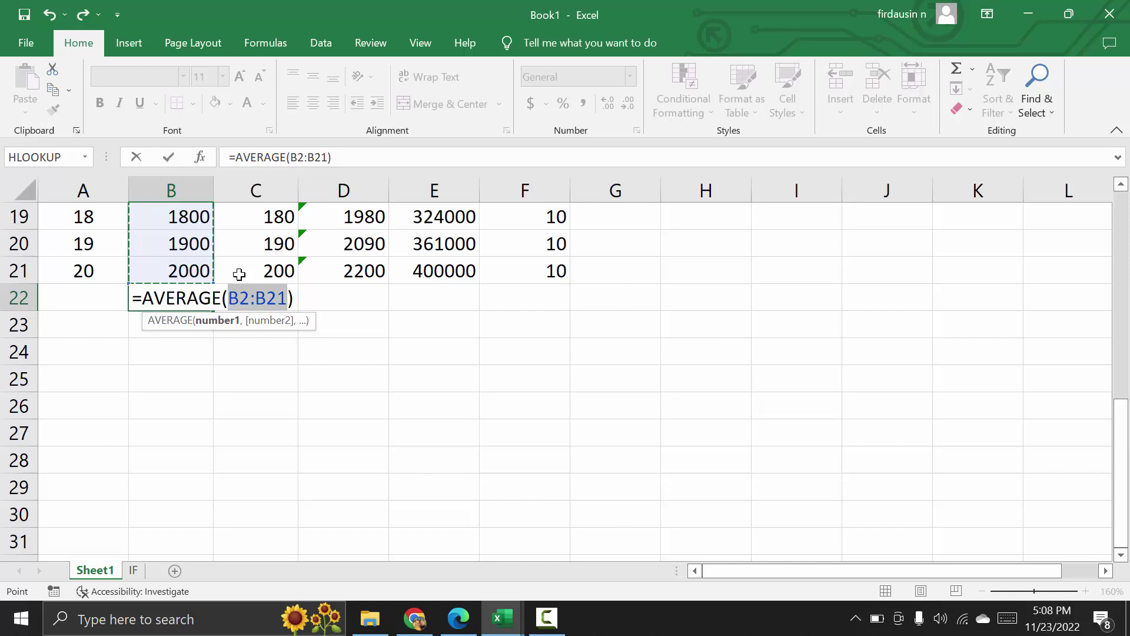
pyautogui.press('Return')
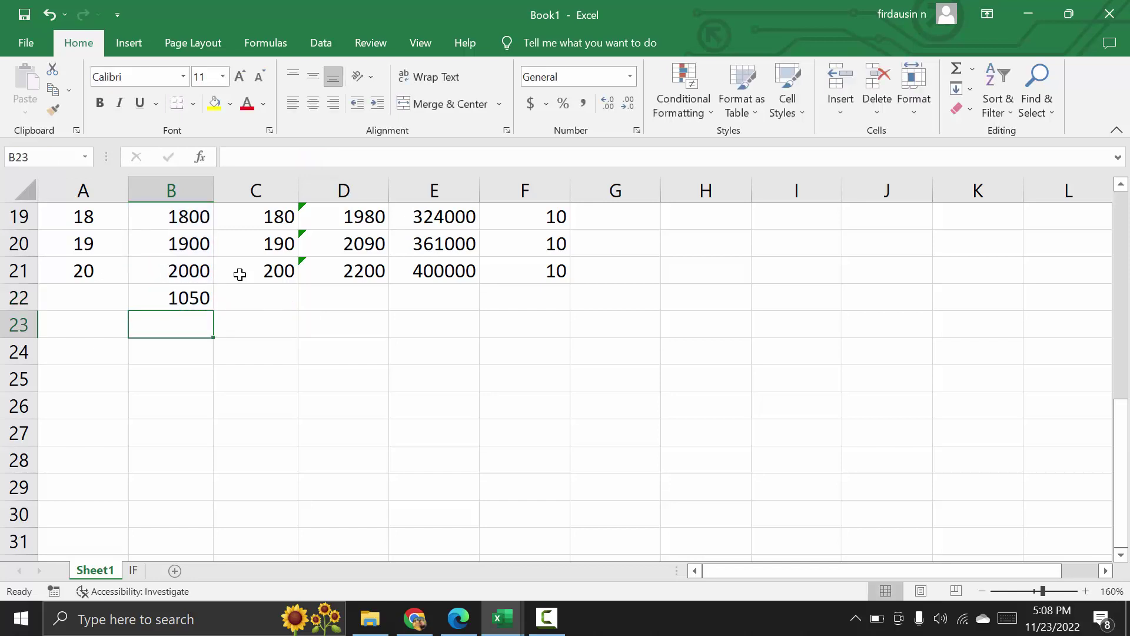
pyautogui.click(186, 298)
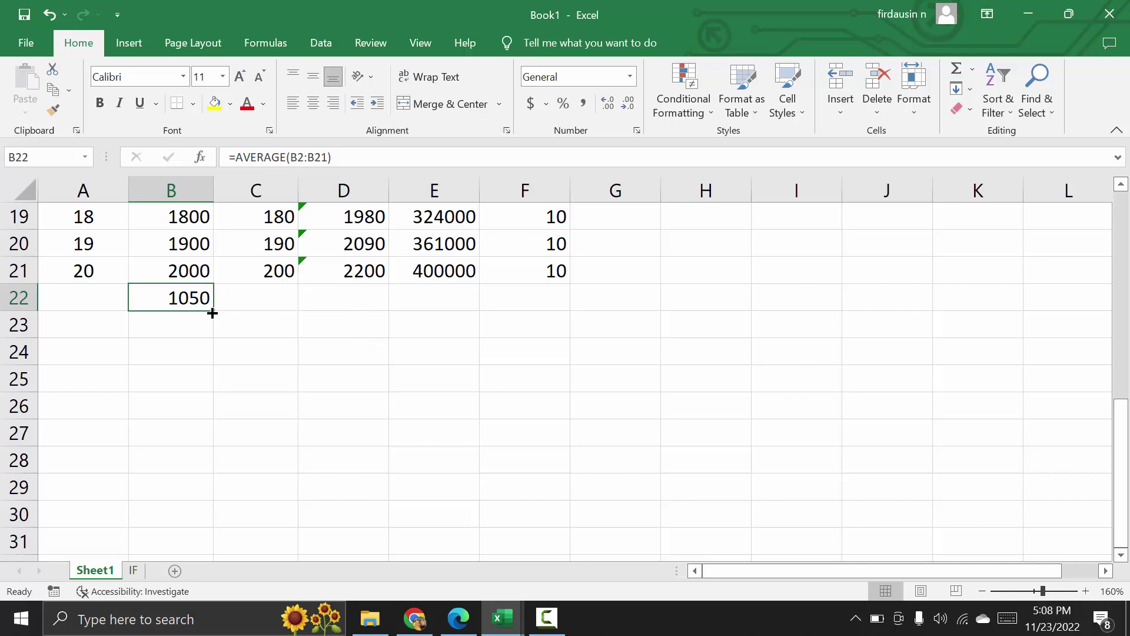
pyautogui.moveTo(213, 313); pyautogui.dragTo(580, 342)
pyautogui.click(494, 362)
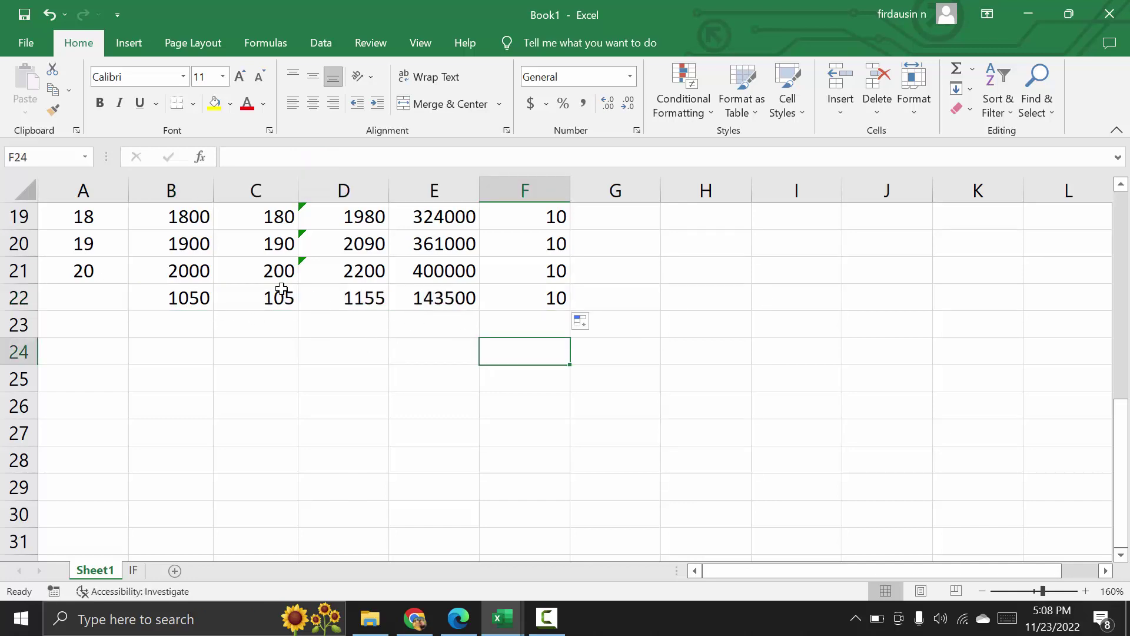
pyautogui.click(169, 293)
pyautogui.click(277, 296)
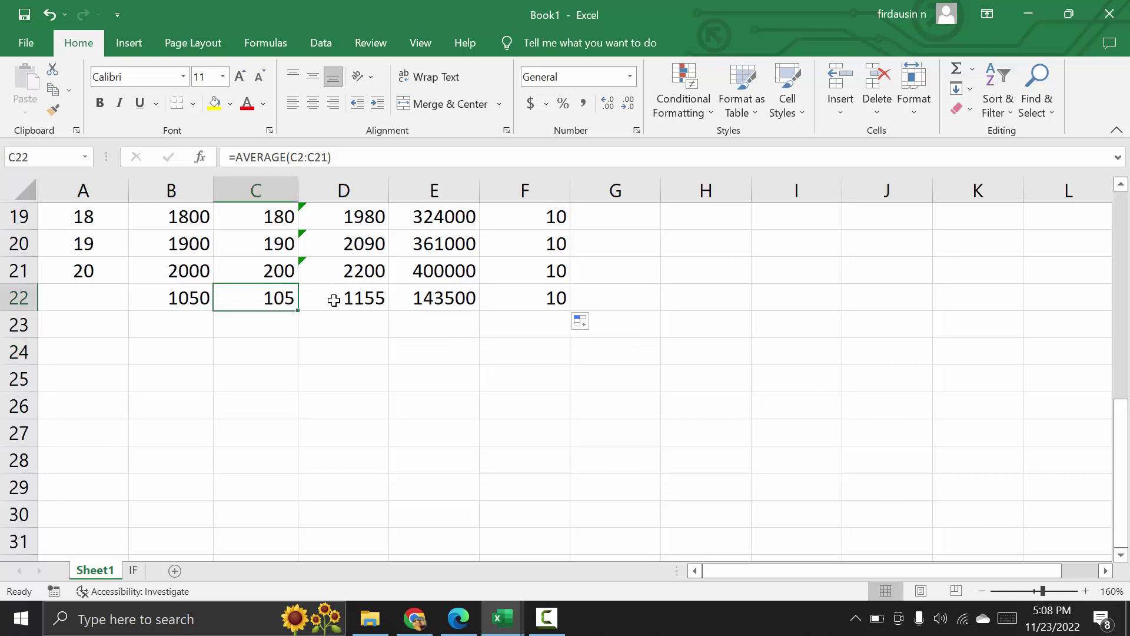
pyautogui.click(356, 302)
pyautogui.click(459, 296)
pyautogui.click(542, 298)
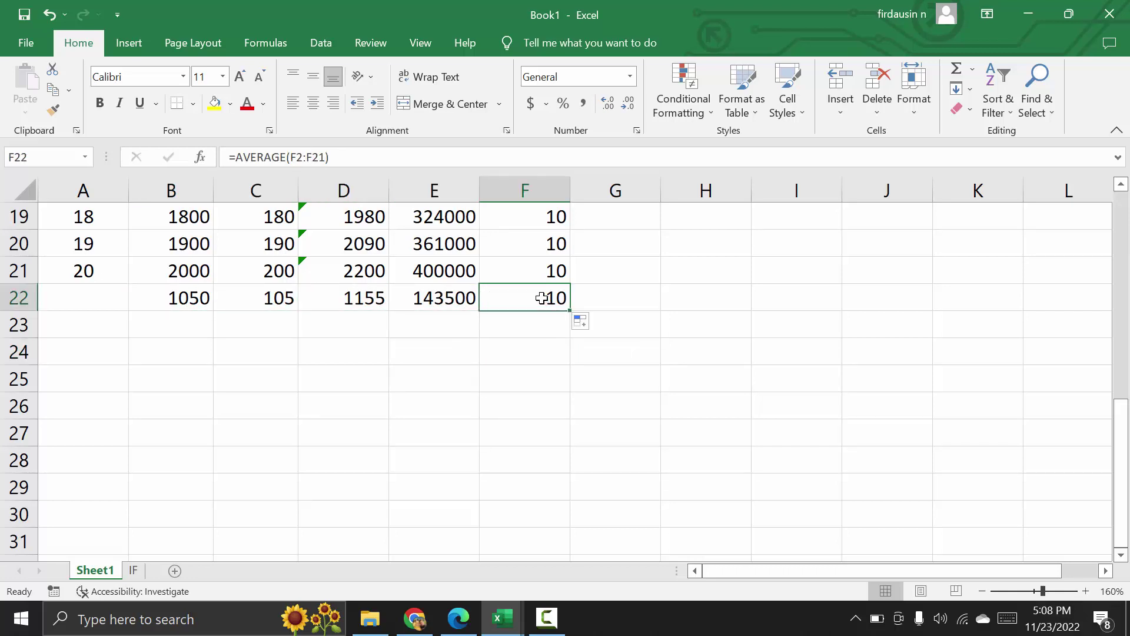
pyautogui.click(299, 158)
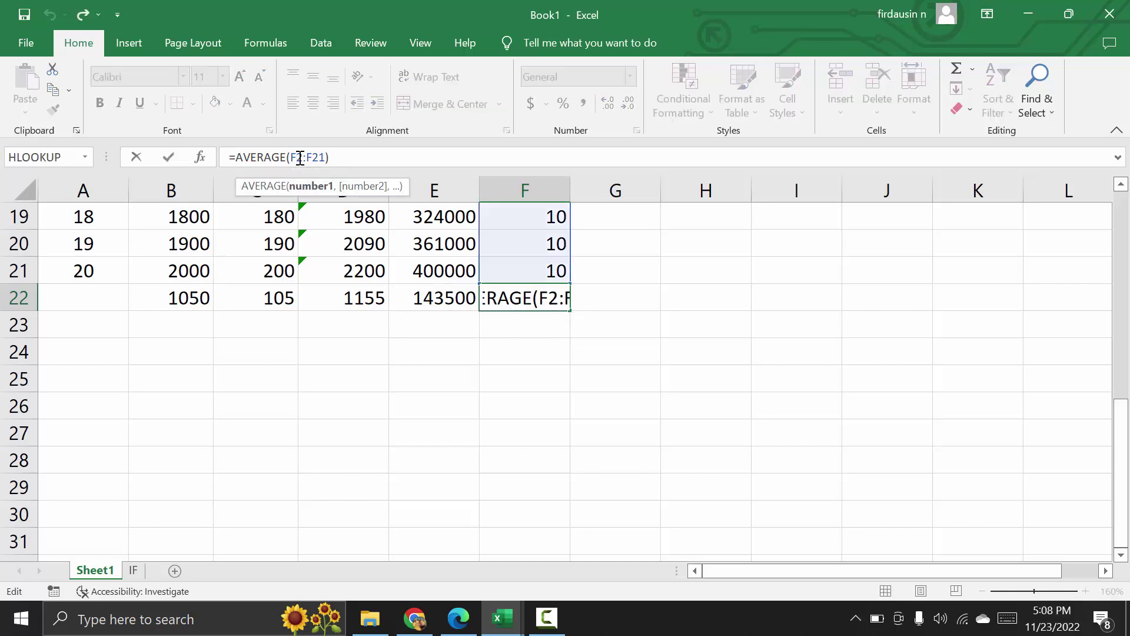
pyautogui.press('Escape')
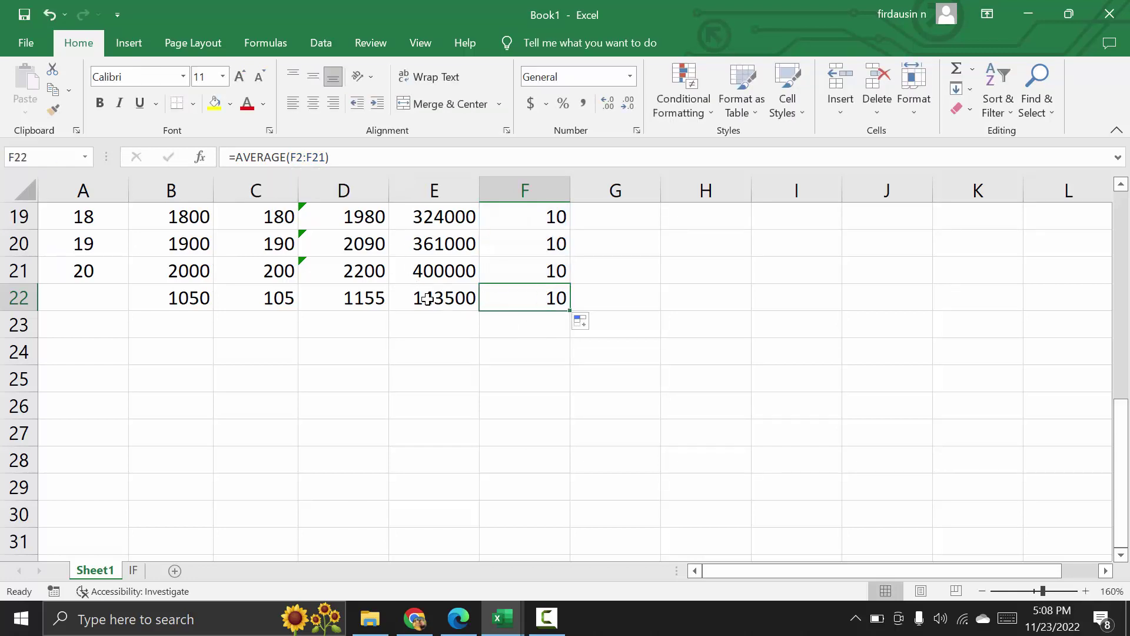
pyautogui.click(435, 297)
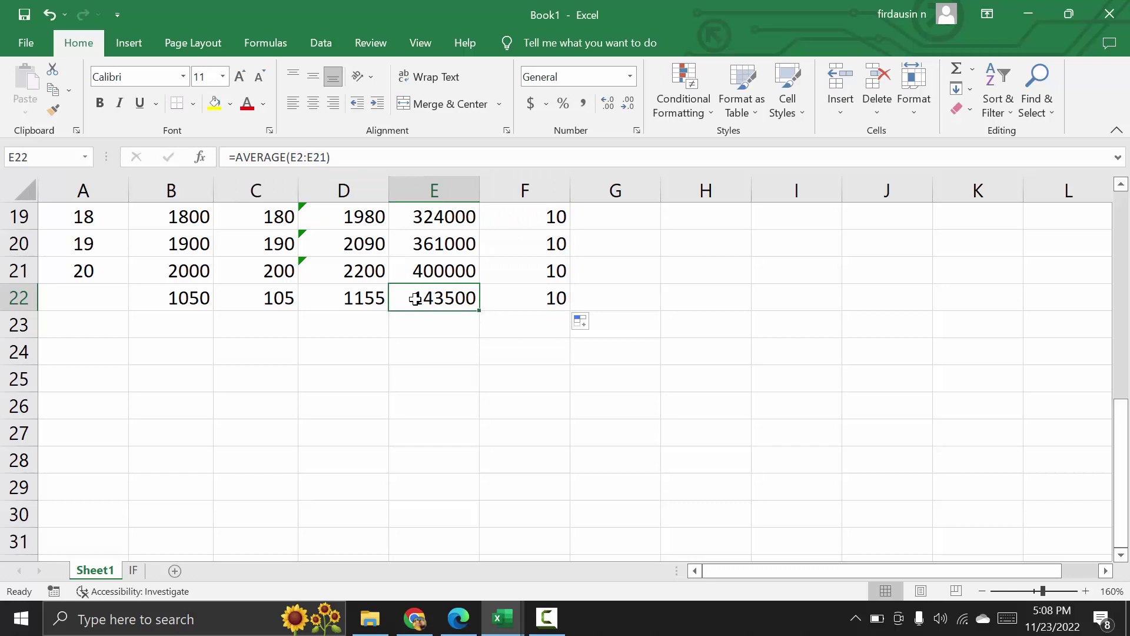
pyautogui.click(200, 296)
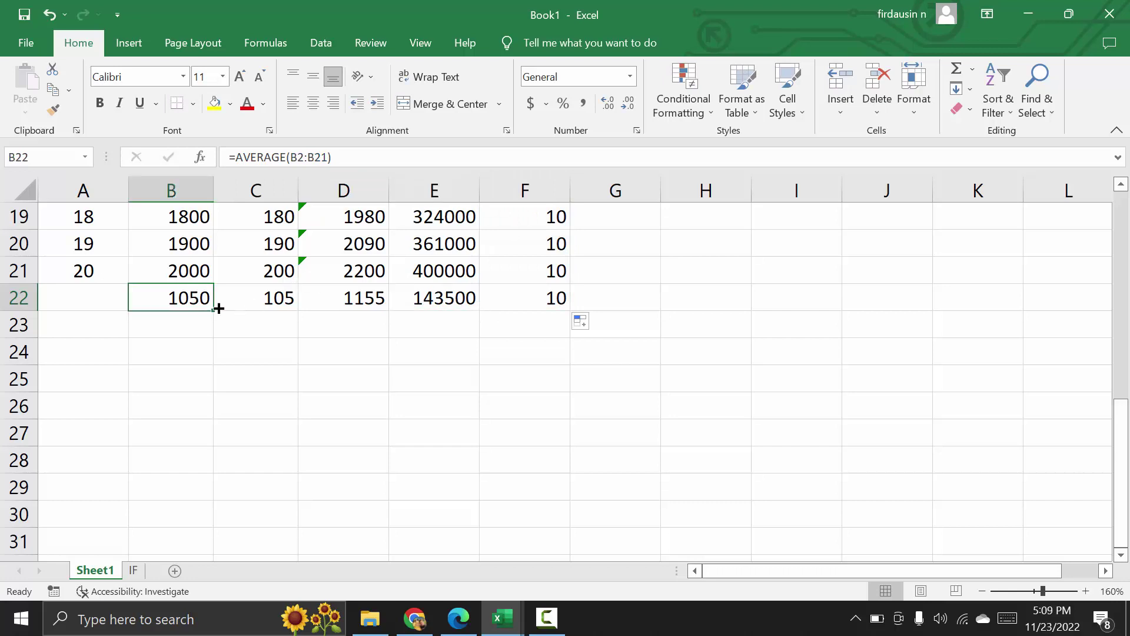
pyautogui.click(249, 294)
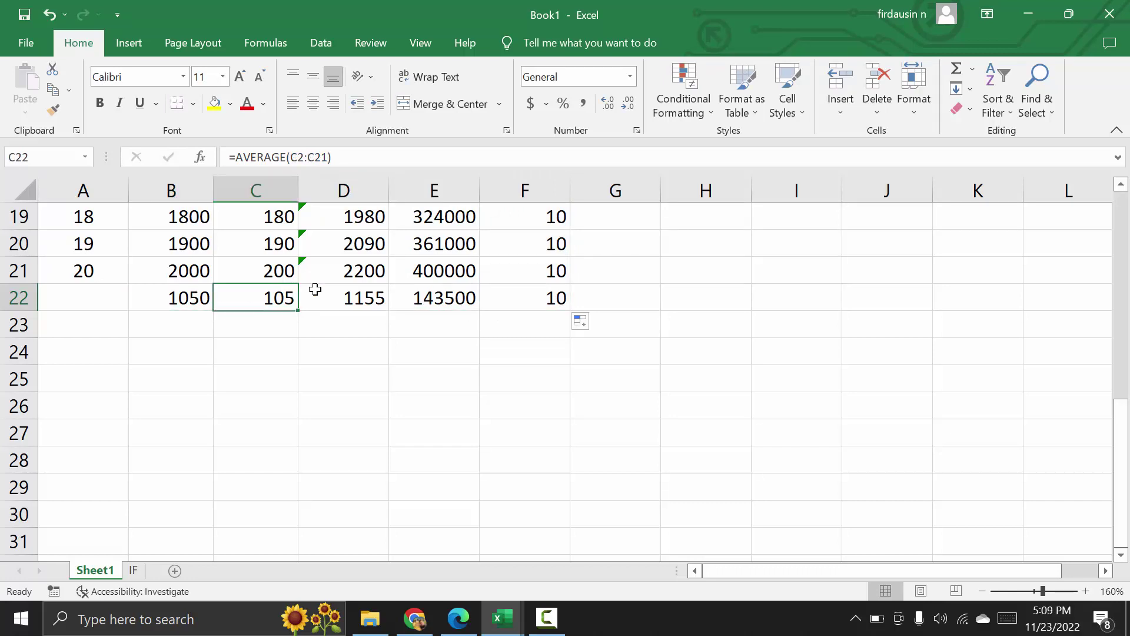
pyautogui.click(308, 158)
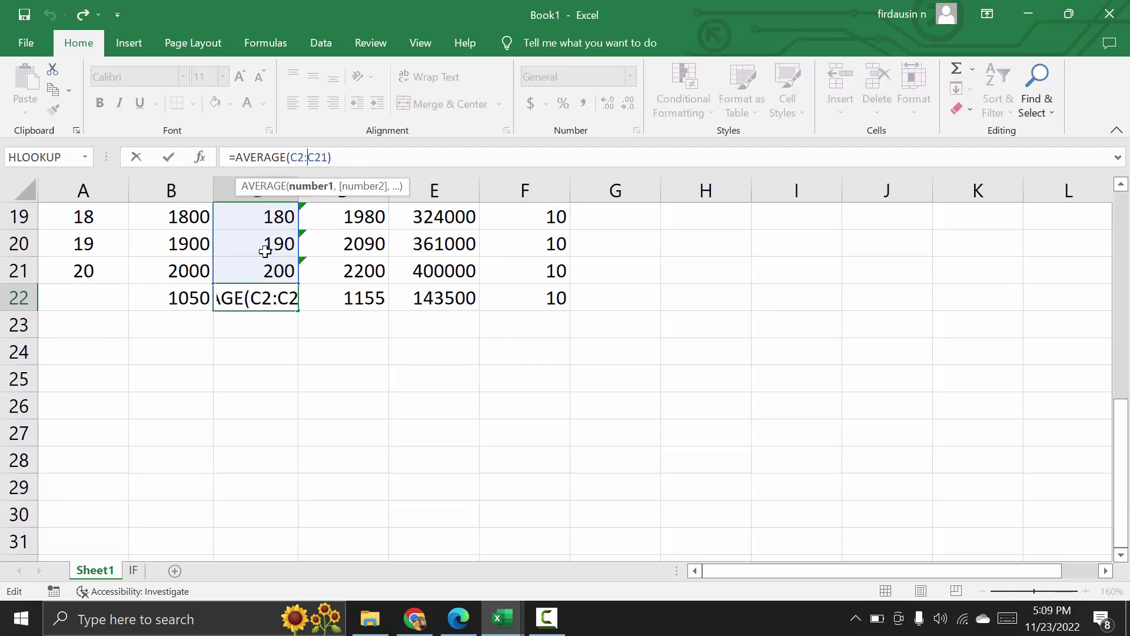
pyautogui.press('Escape')
pyautogui.click(171, 288)
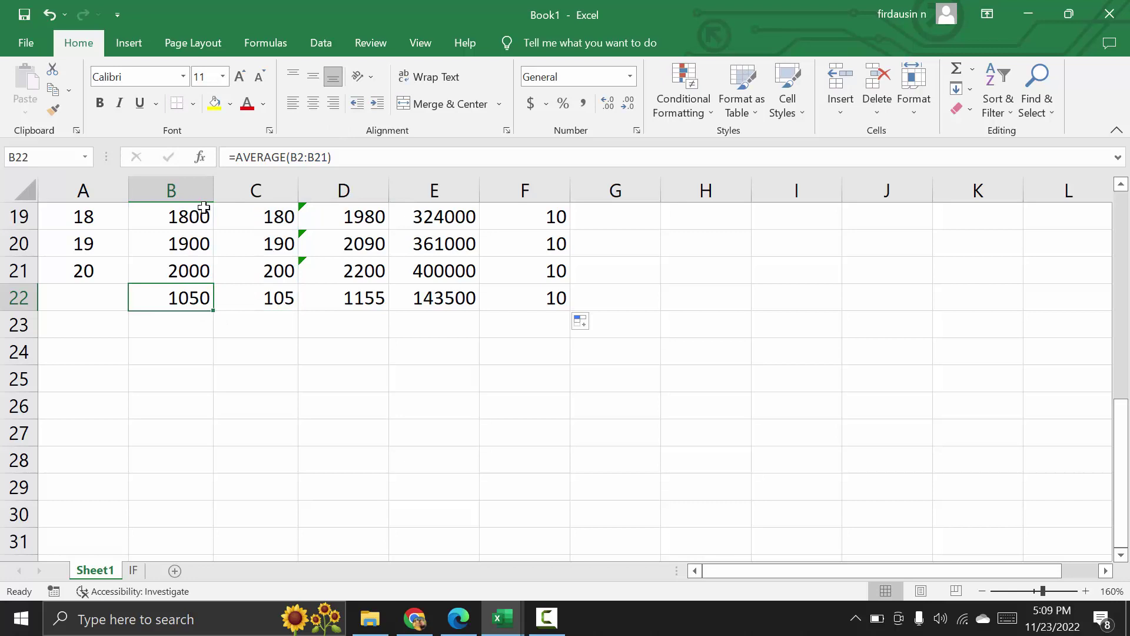
pyautogui.click(296, 157)
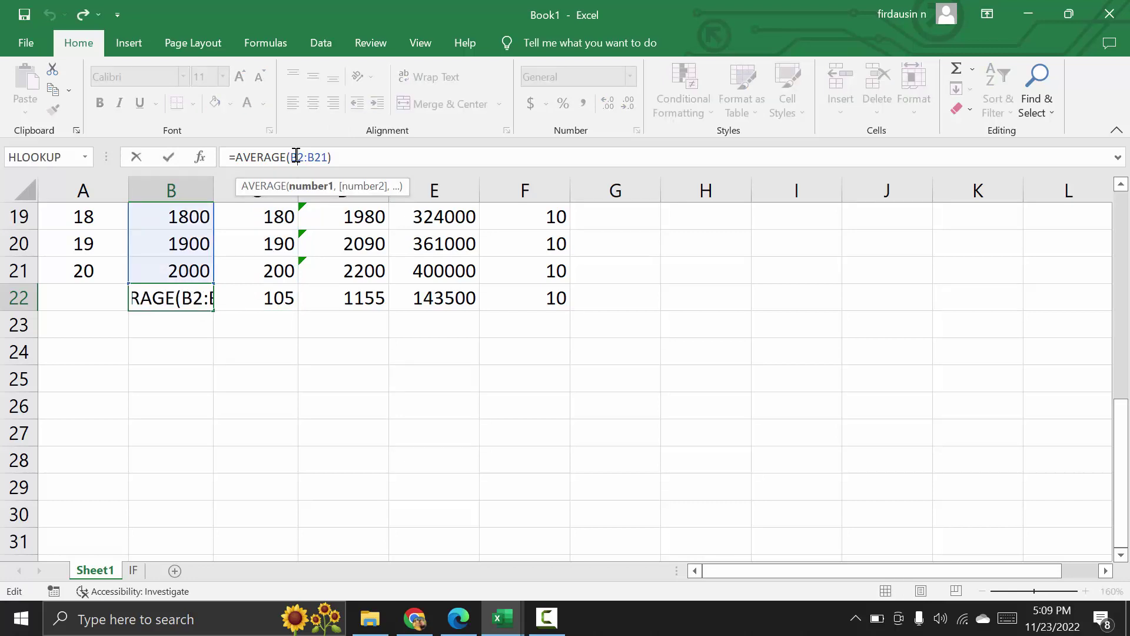
pyautogui.press('Escape')
pyautogui.click(259, 299)
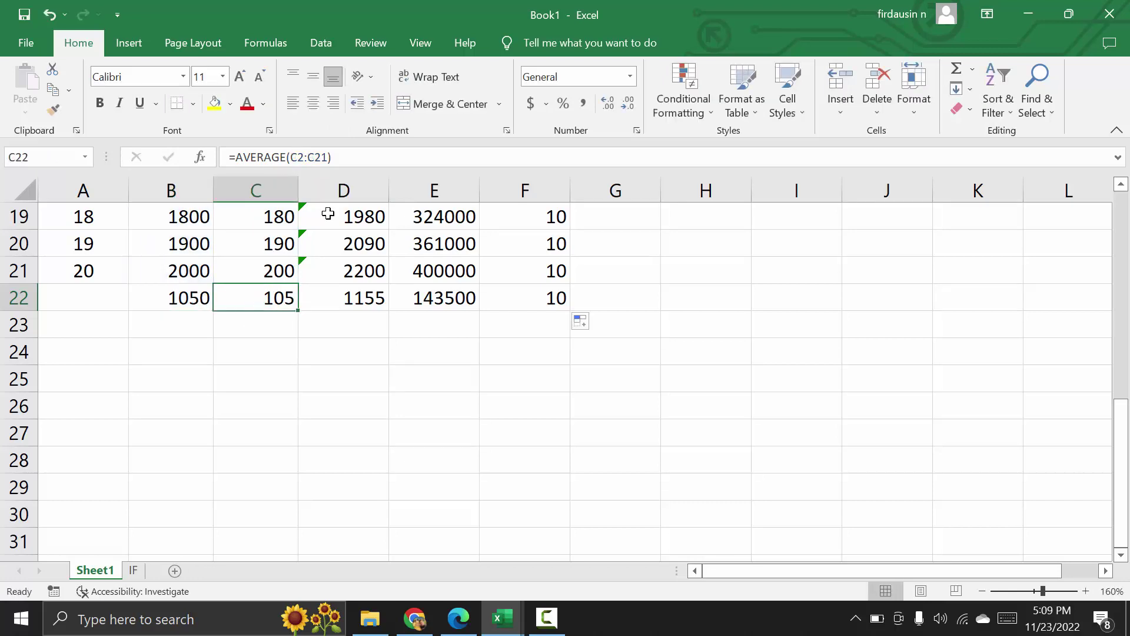
pyautogui.click(309, 159)
pyautogui.press('Escape')
pyautogui.click(326, 323)
# Select cell A22, beside the row-22 averages, to hold its label.
pyautogui.scroll(3, 756, 416)
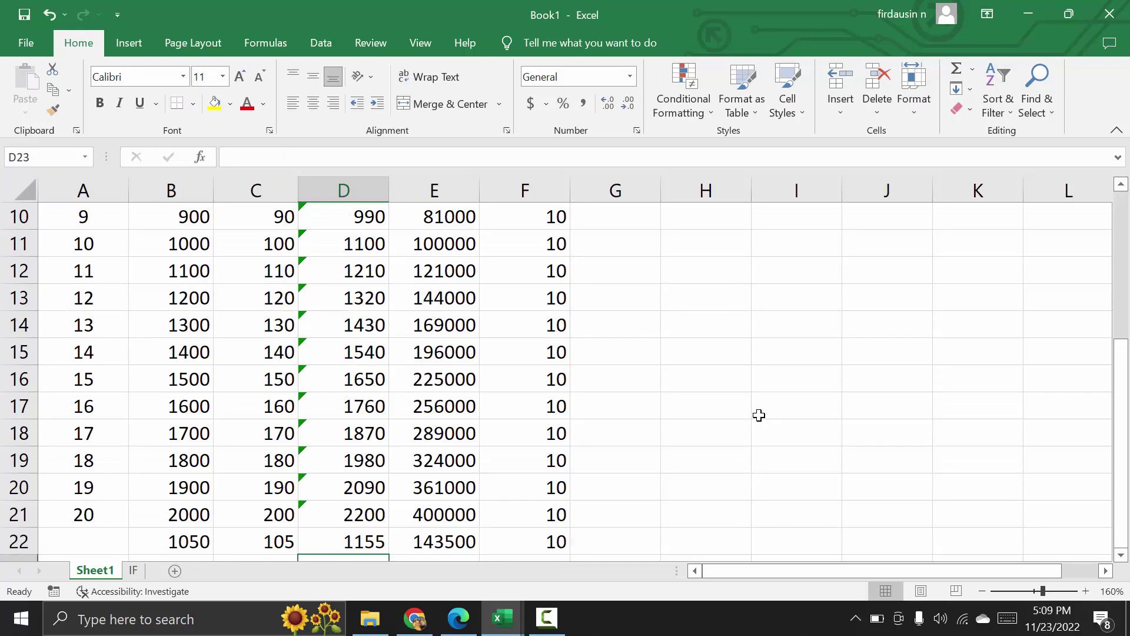
pyautogui.scroll(3, 759, 413)
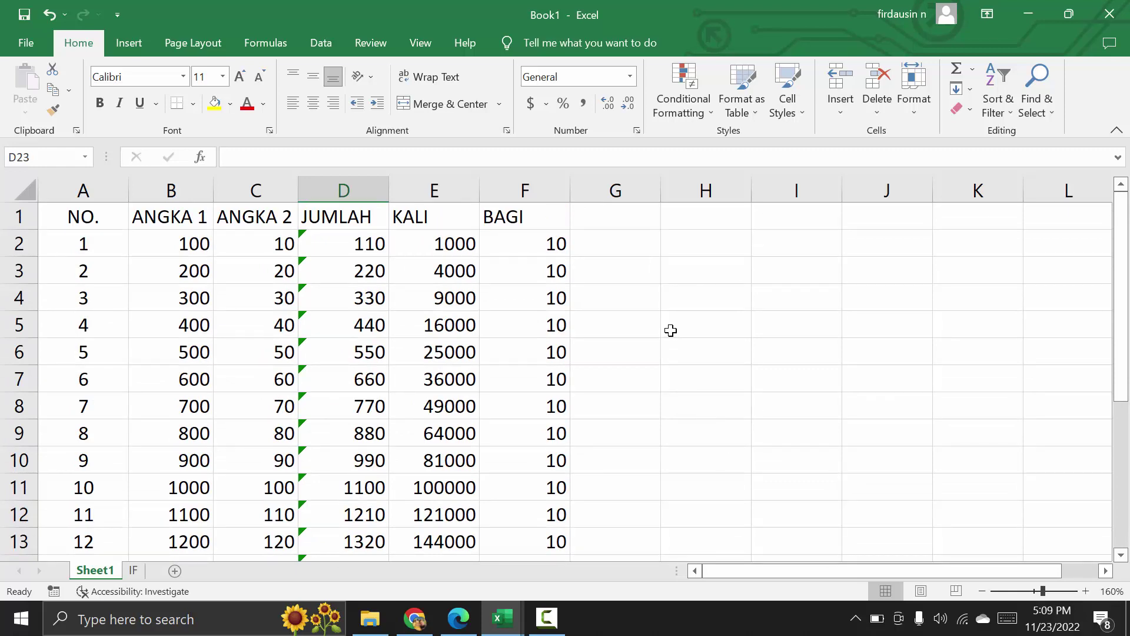
pyautogui.click(972, 69)
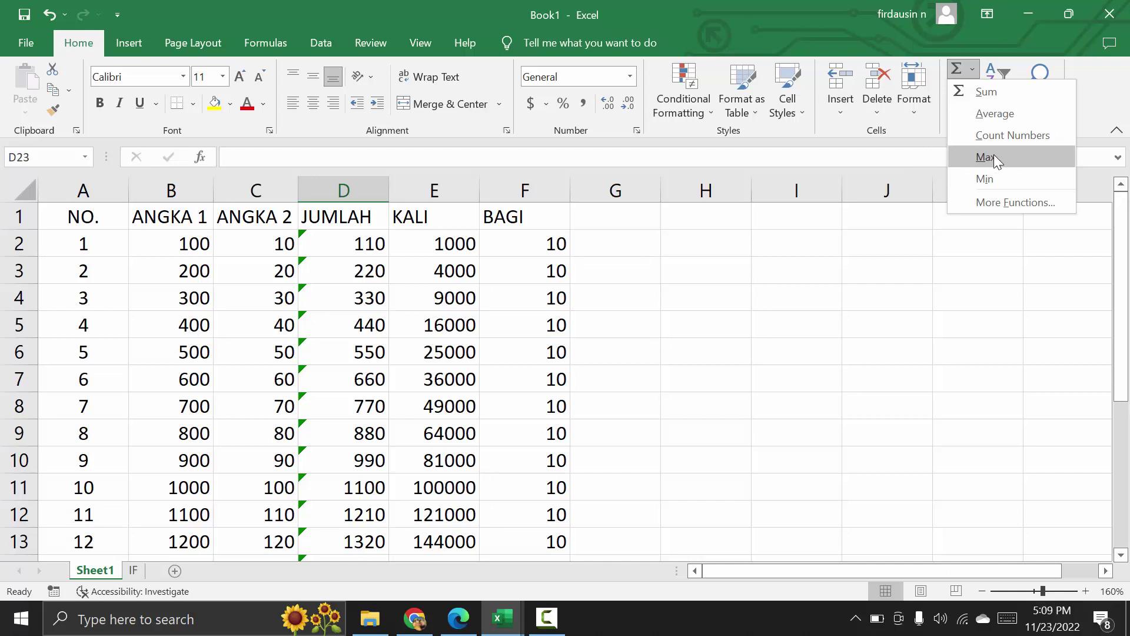
pyautogui.click(662, 339)
pyautogui.scroll(-6, 664, 335)
pyautogui.click(180, 326)
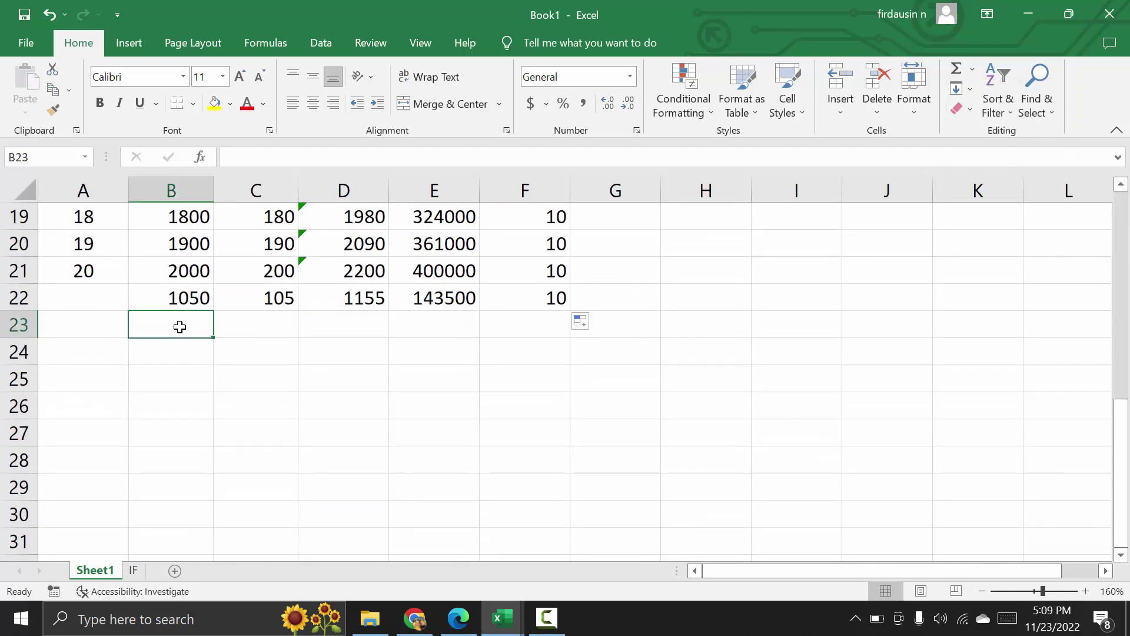
pyautogui.click(86, 300)
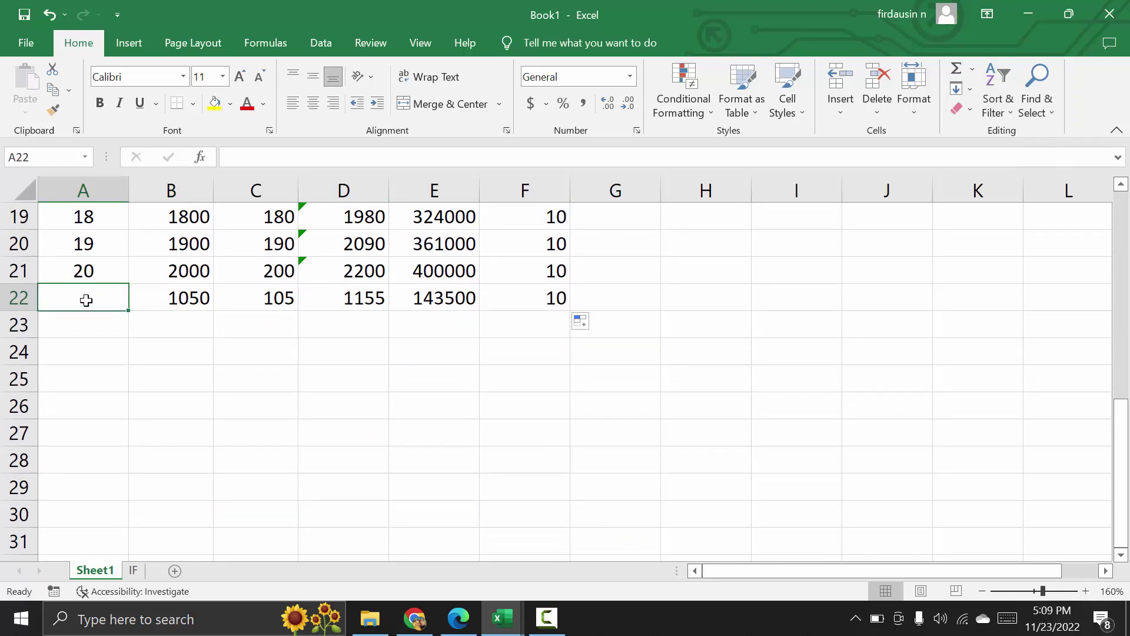
# Label A22:A24 as RERATA, MAX and MIN.
pyautogui.write('RERAT')
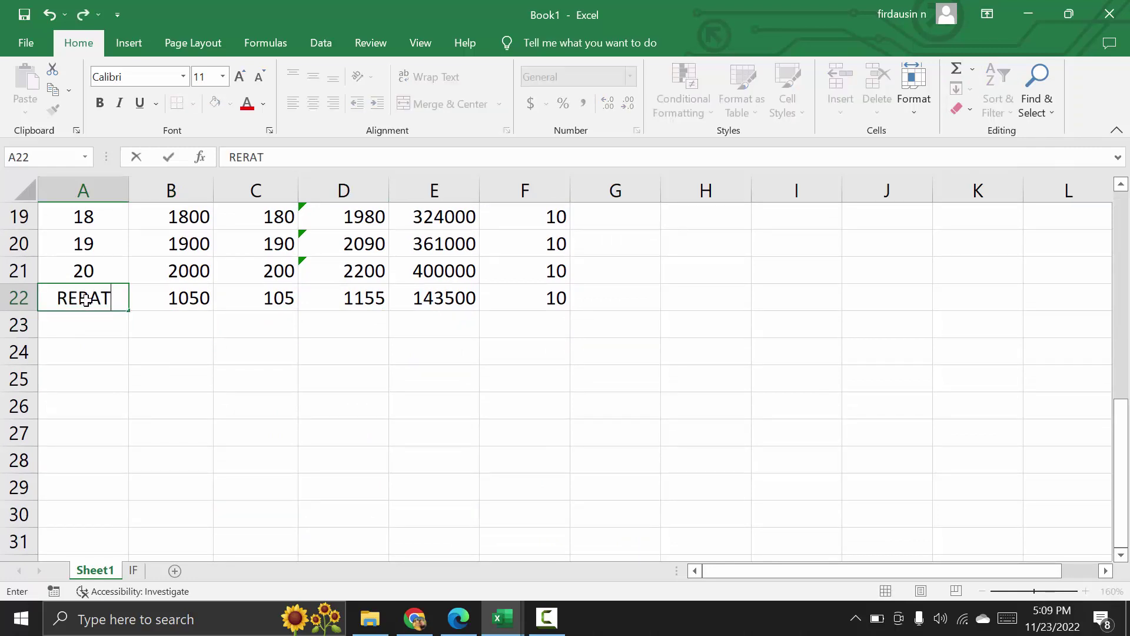
pyautogui.write('A')
pyautogui.press('Return')
pyautogui.write('MA')
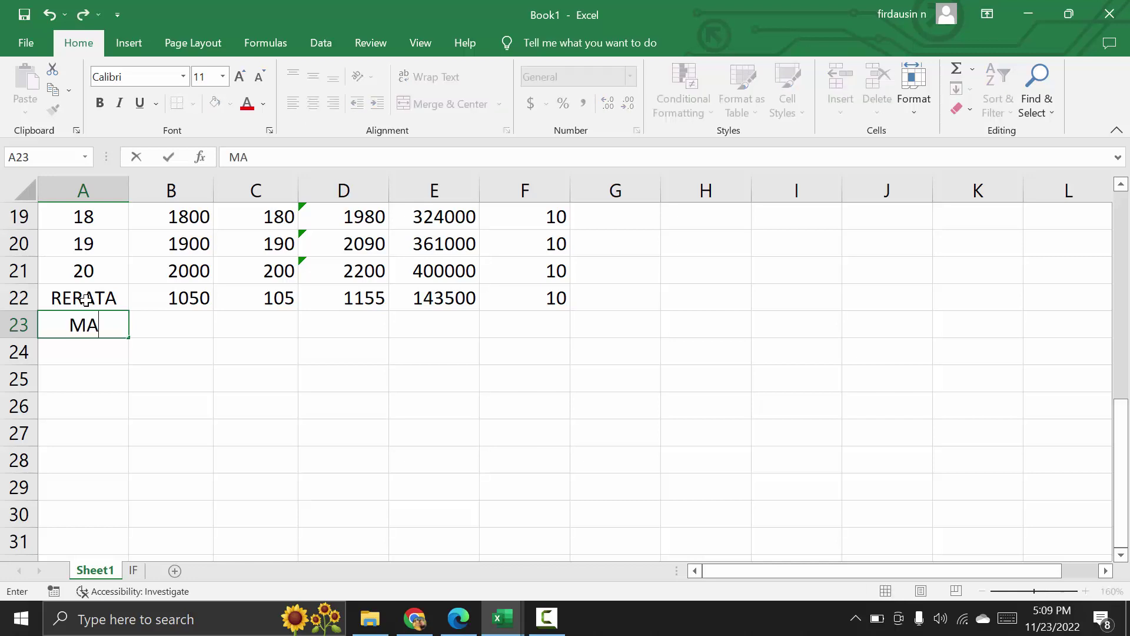
pyautogui.write('X')
pyautogui.press('Return')
pyautogui.write('MIN')
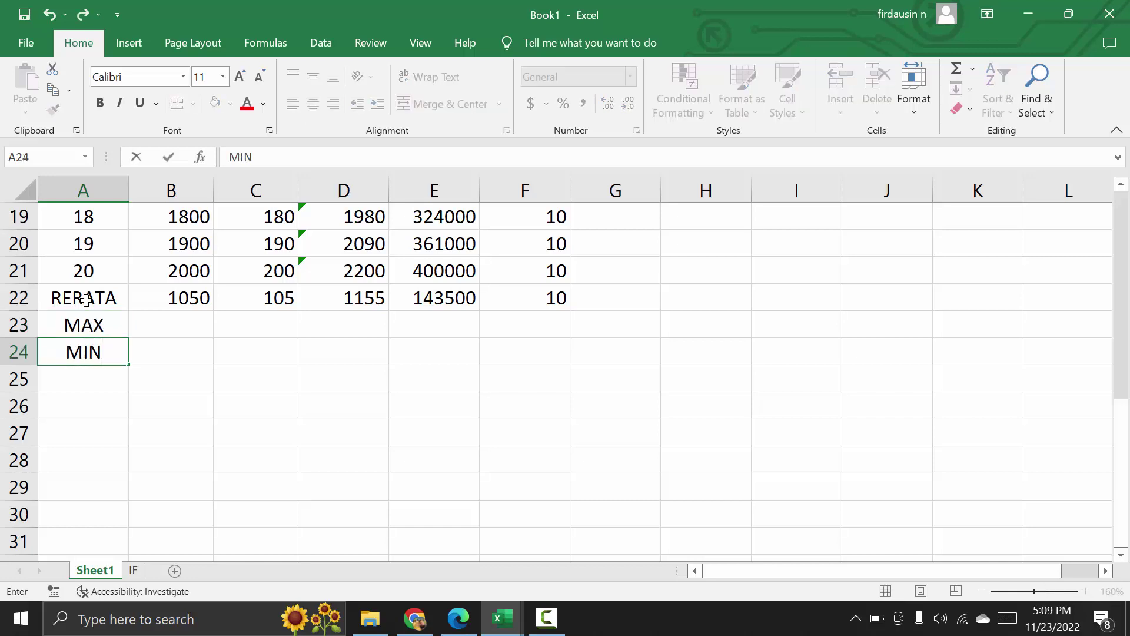
pyautogui.click(235, 396)
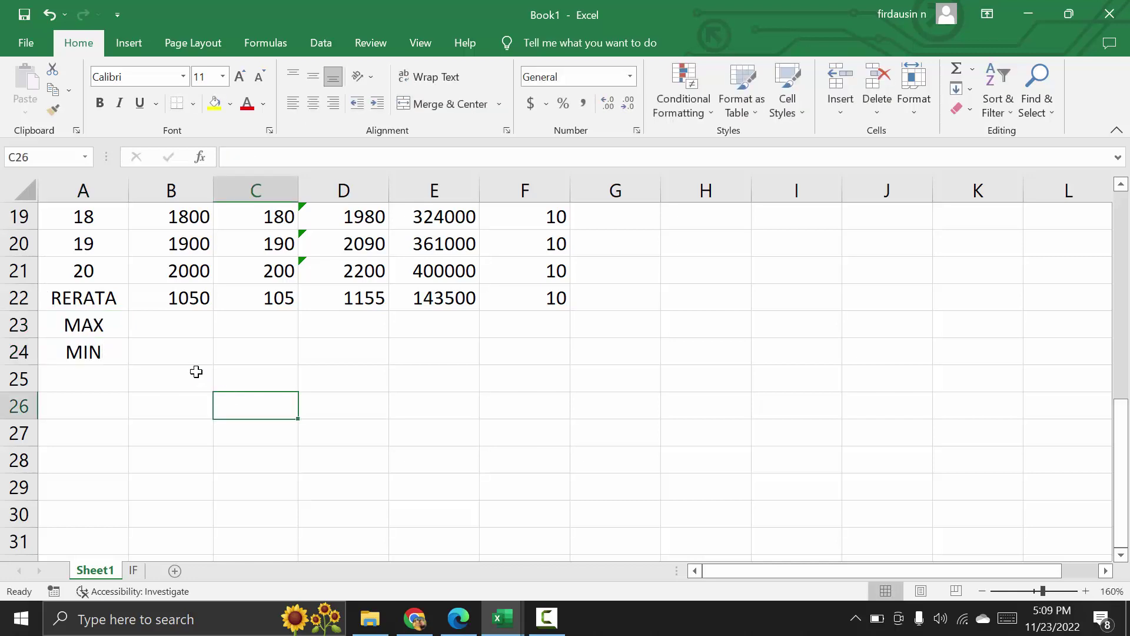
# Enter =MAX(B2:B21) in B23 using AutoSum Max over the ANGKA 1 values.
pyautogui.click(176, 336)
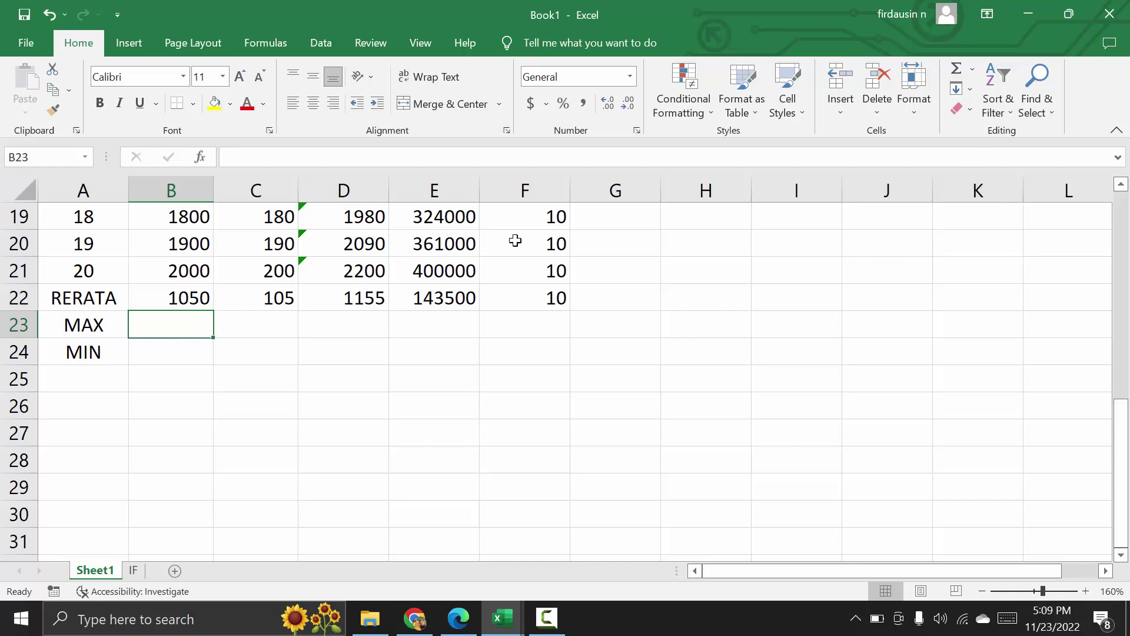
pyautogui.click(973, 69)
pyautogui.click(990, 156)
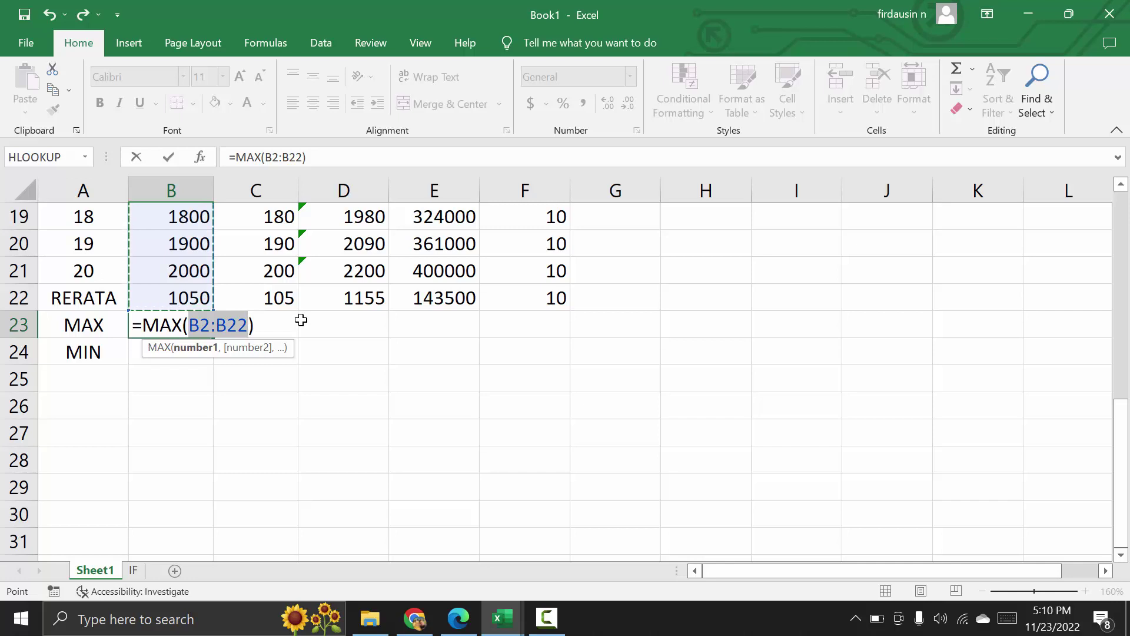
pyautogui.press('BackSpace')
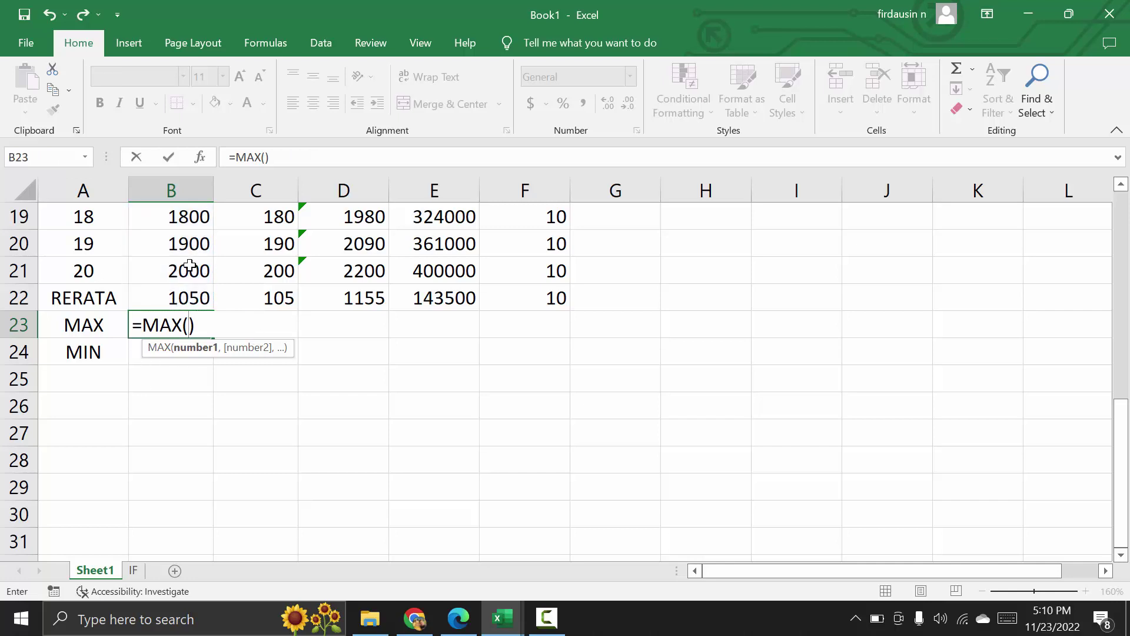
pyautogui.scroll(6, 294, 291)
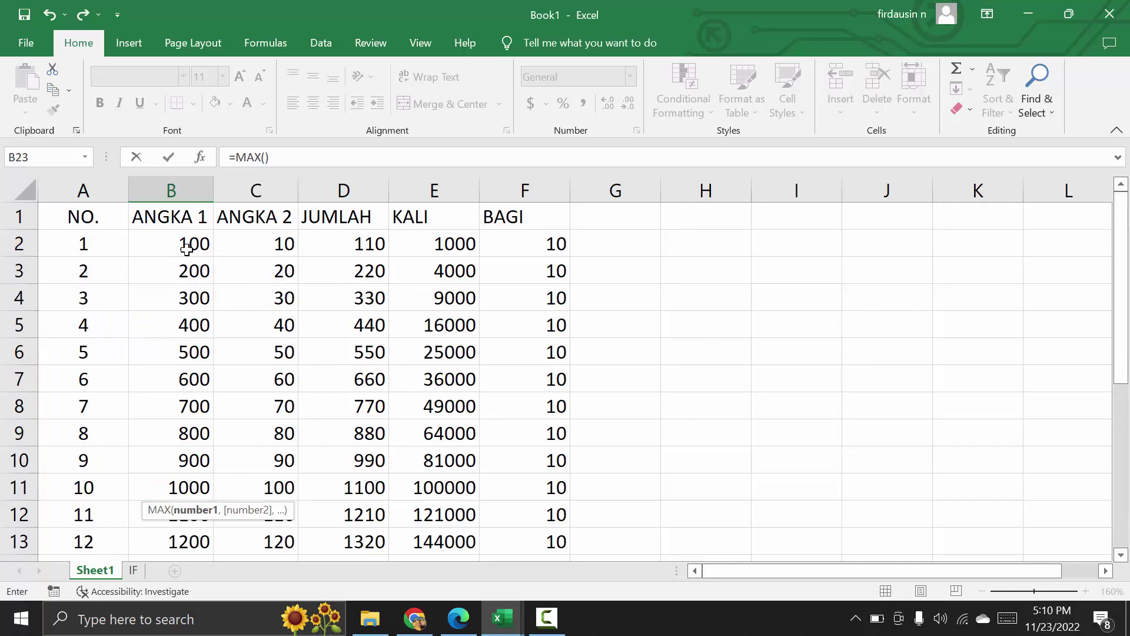
pyautogui.moveTo(187, 249)
pyautogui.mouseDown()
pyautogui.moveTo(156, 597)
pyautogui.moveTo(201, 433)
pyautogui.mouseUp()
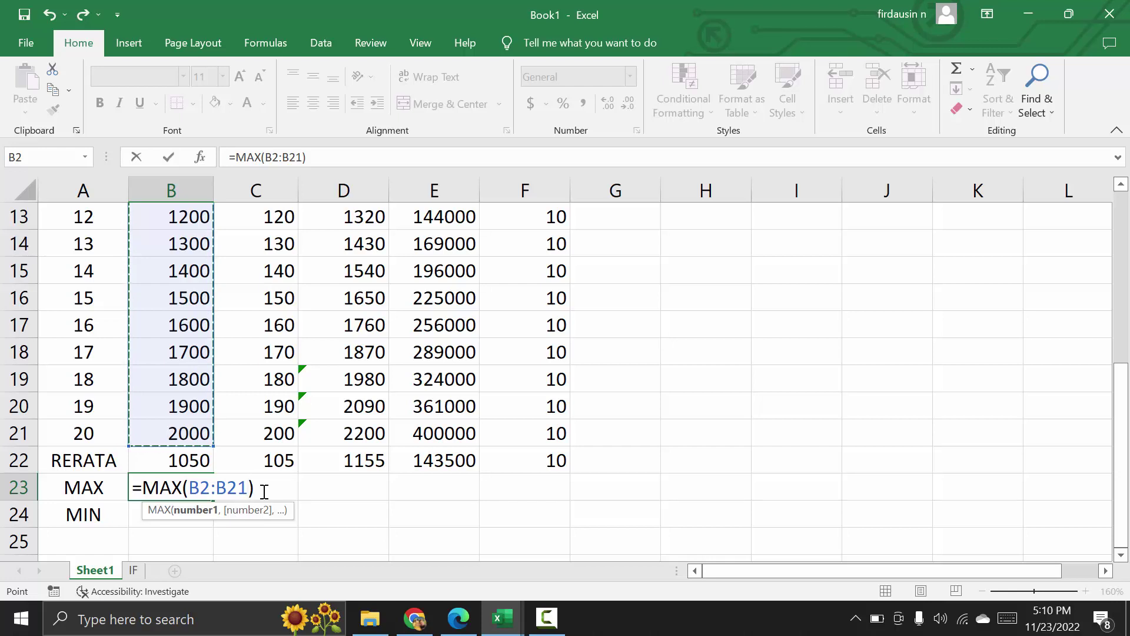
pyautogui.press('Return')
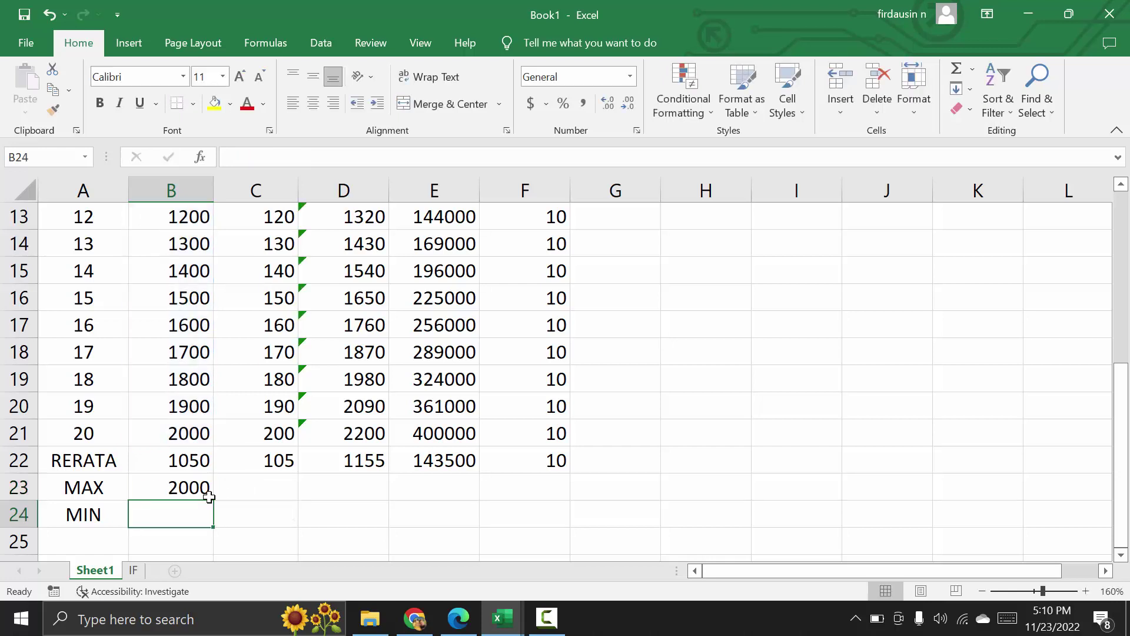
# Fill the MAX formula across to F23, giving 2000, 200, 2200, 400000 and 10.
pyautogui.click(189, 487)
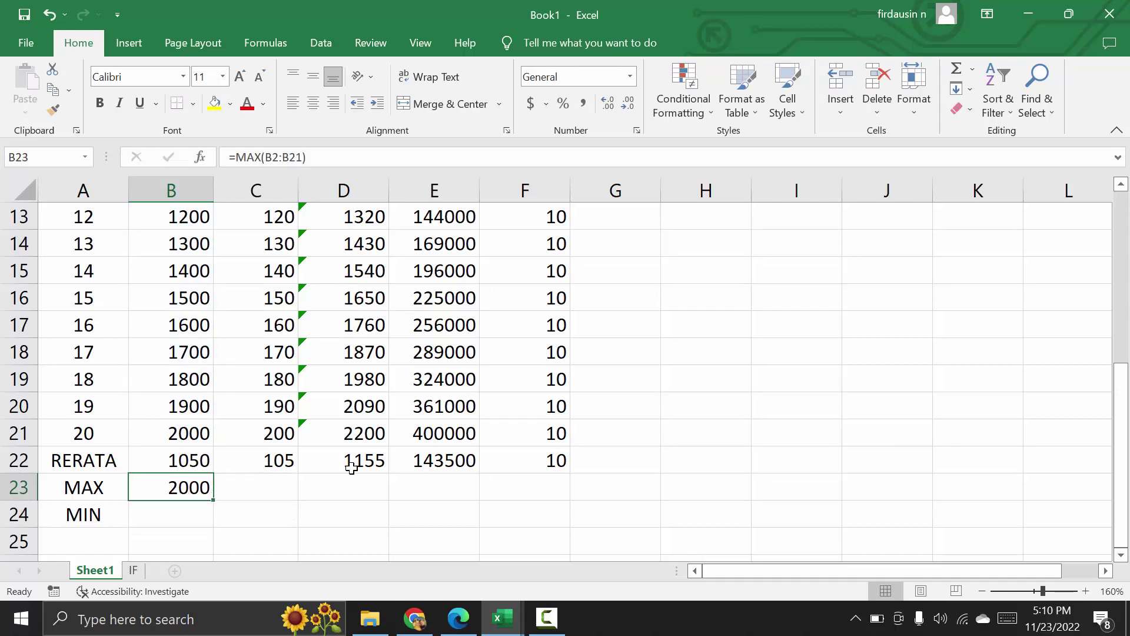
pyautogui.moveTo(213, 500); pyautogui.dragTo(570, 511)
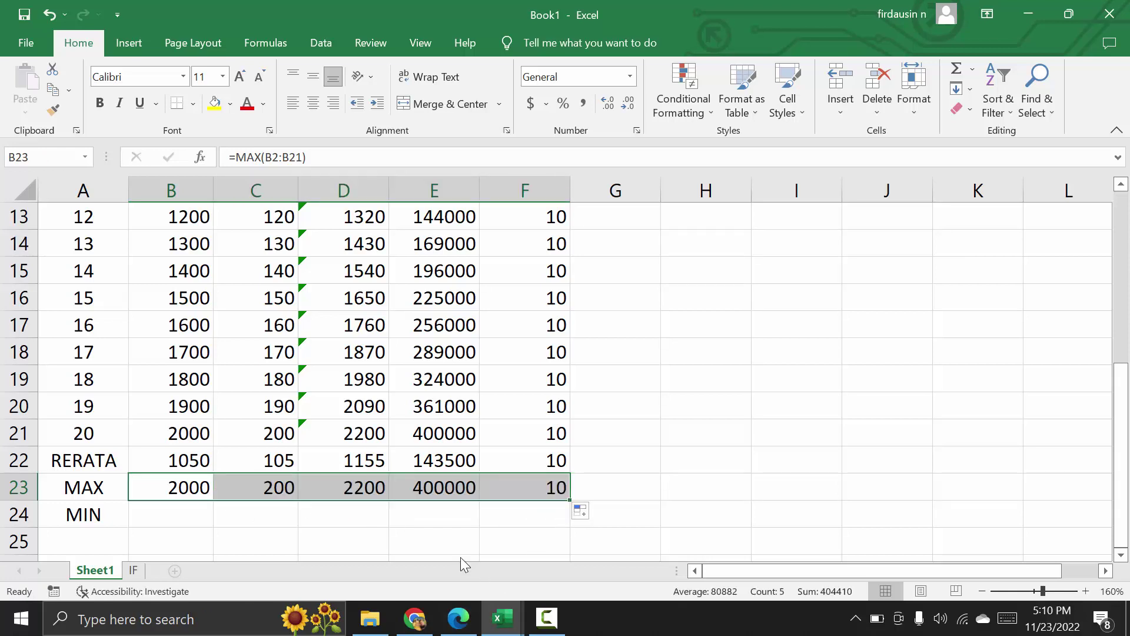
pyautogui.click(286, 488)
pyautogui.click(274, 435)
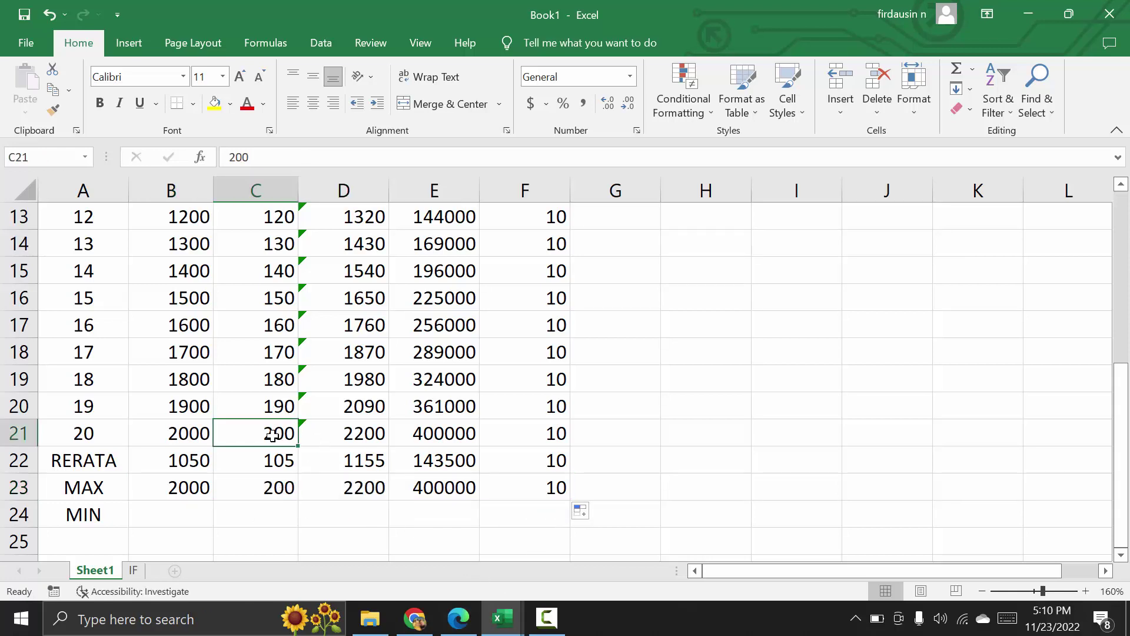
pyautogui.click(196, 438)
pyautogui.click(363, 435)
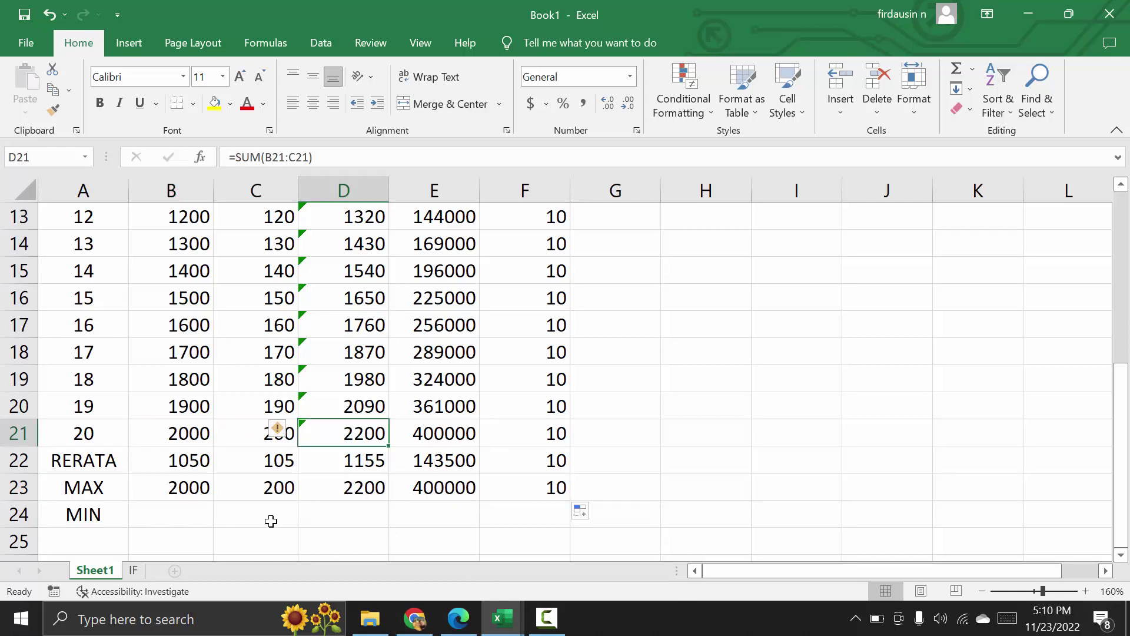
pyautogui.click(167, 513)
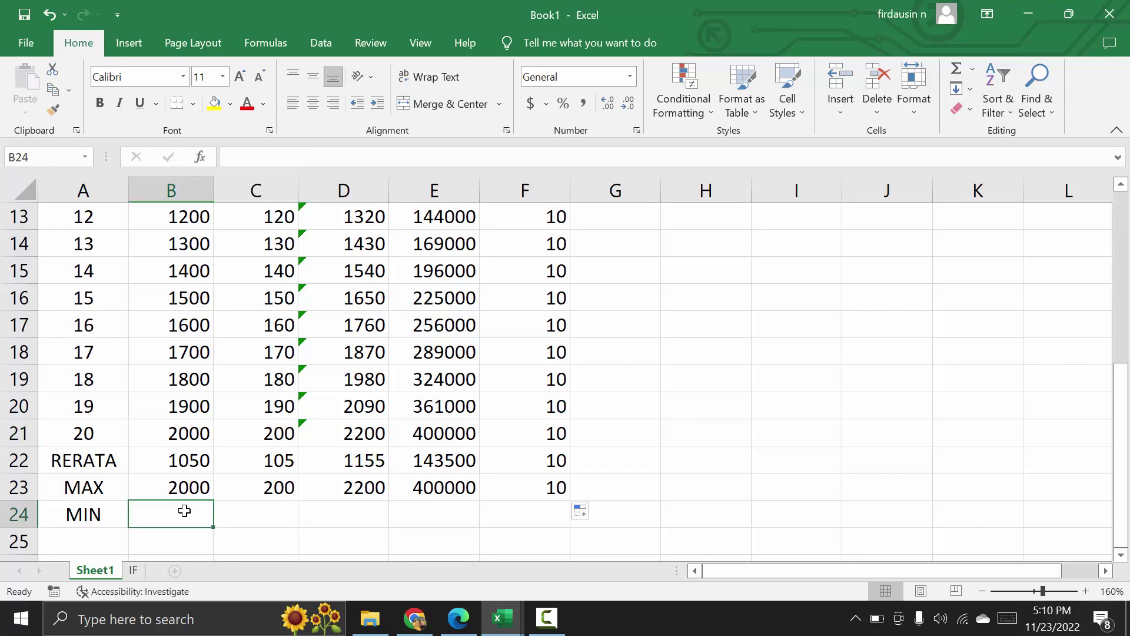
# Enter =MIN(B2:B21) in B24 using AutoSum Min, correcting the range to row 21.
pyautogui.click(971, 68)
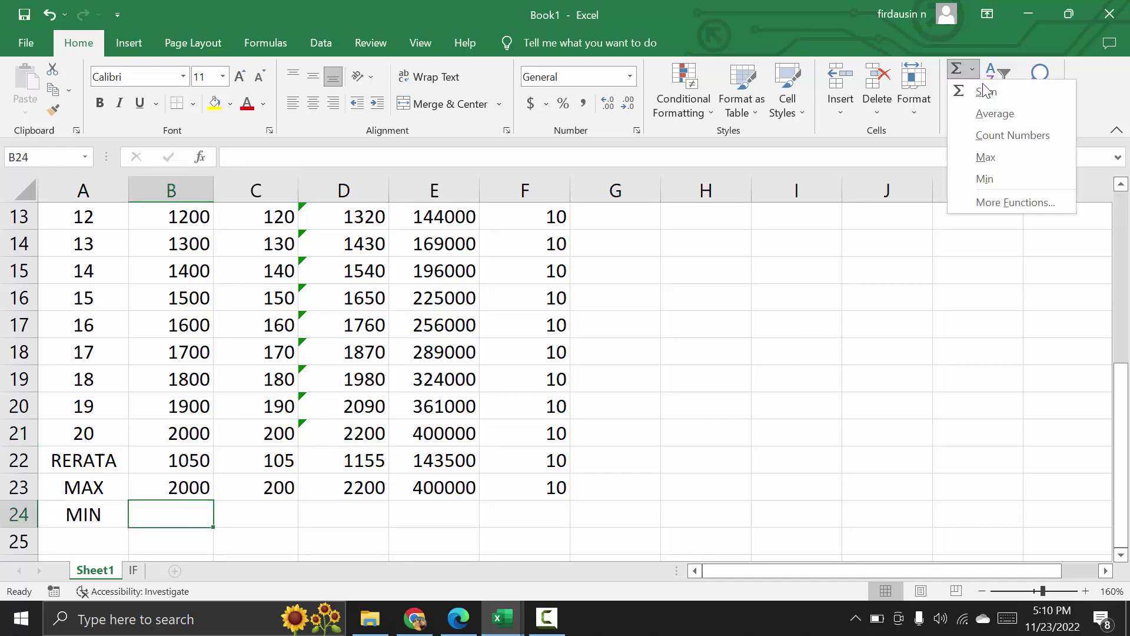
pyautogui.click(995, 183)
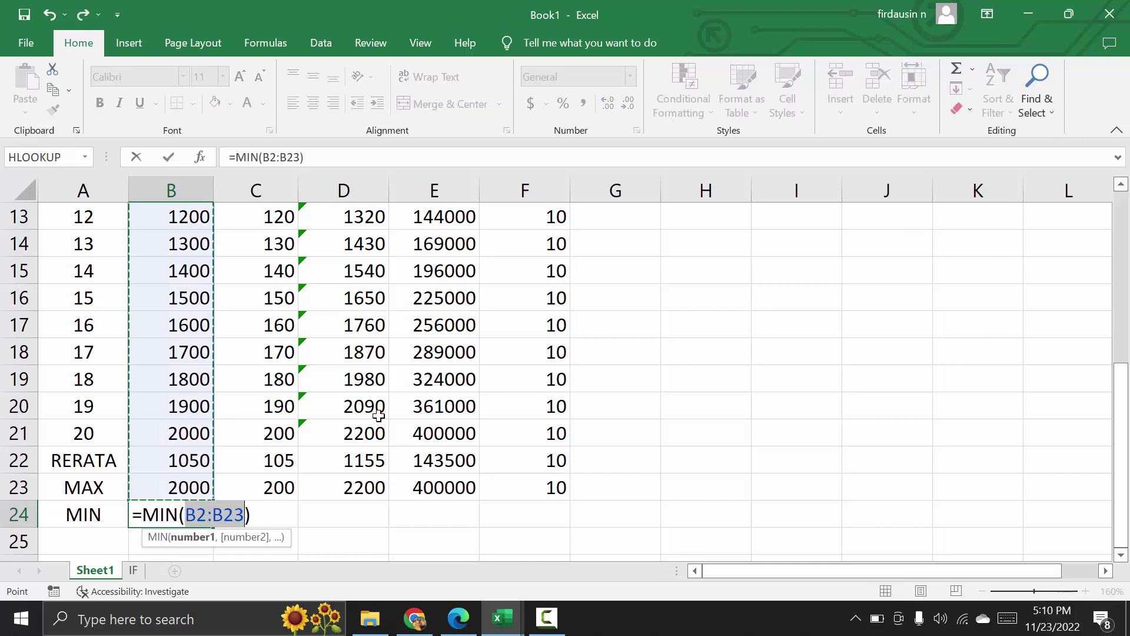
pyautogui.click(299, 156)
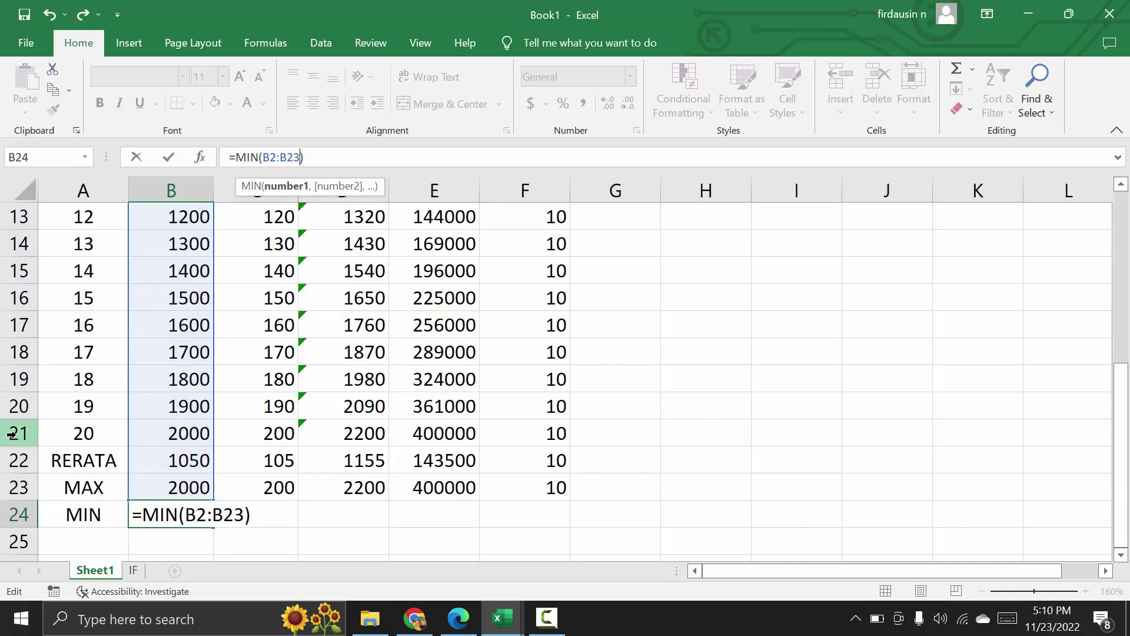
pyautogui.press('BackSpace')
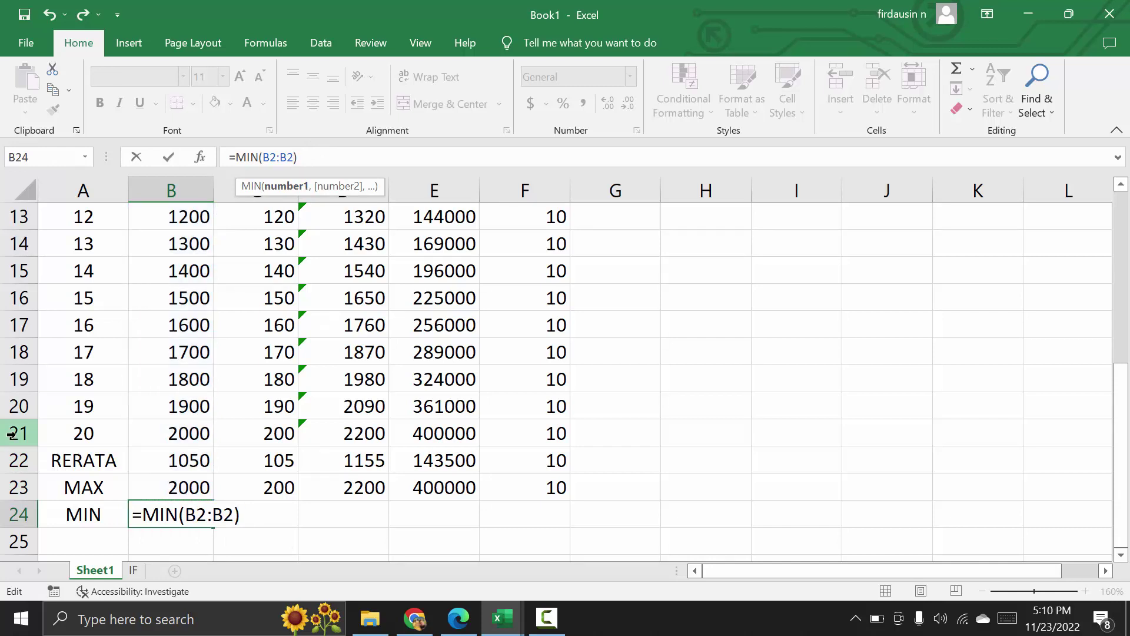
pyautogui.write('1')
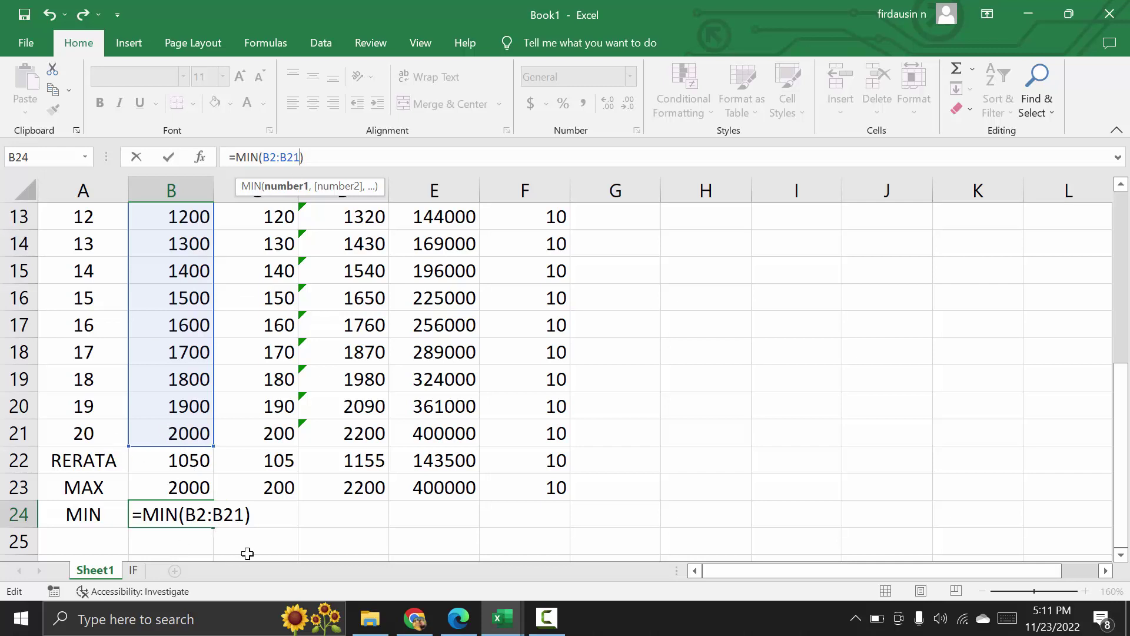
pyautogui.press('Return')
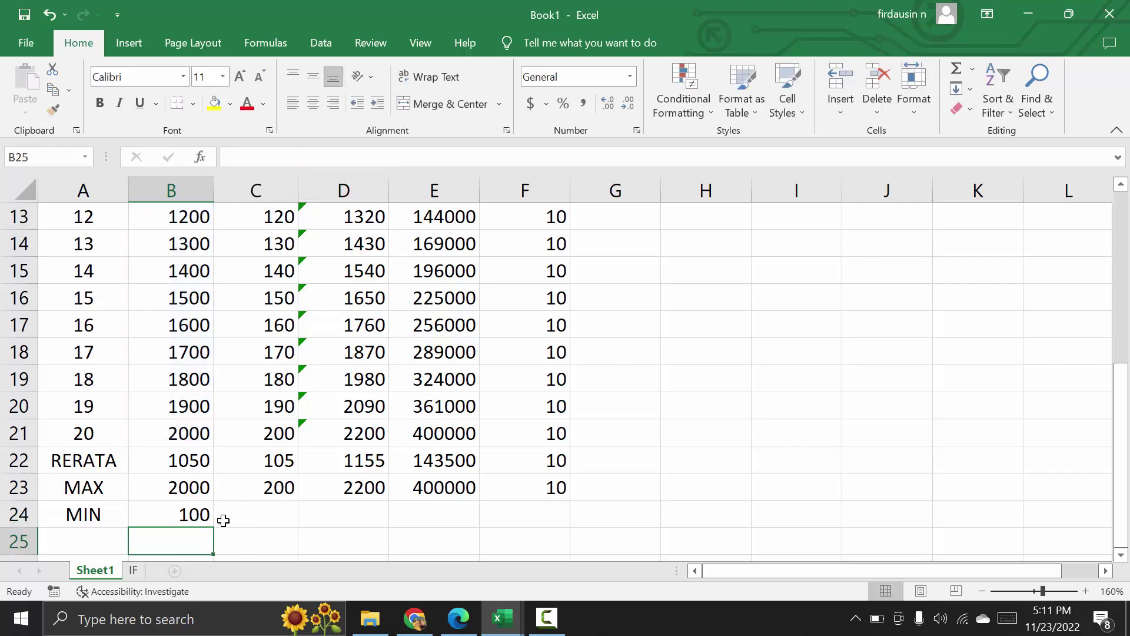
# Fill the MIN formula across to F24, giving 100, 10, 110, 1000 and 10.
pyautogui.click(194, 514)
pyautogui.moveTo(216, 526); pyautogui.dragTo(589, 530)
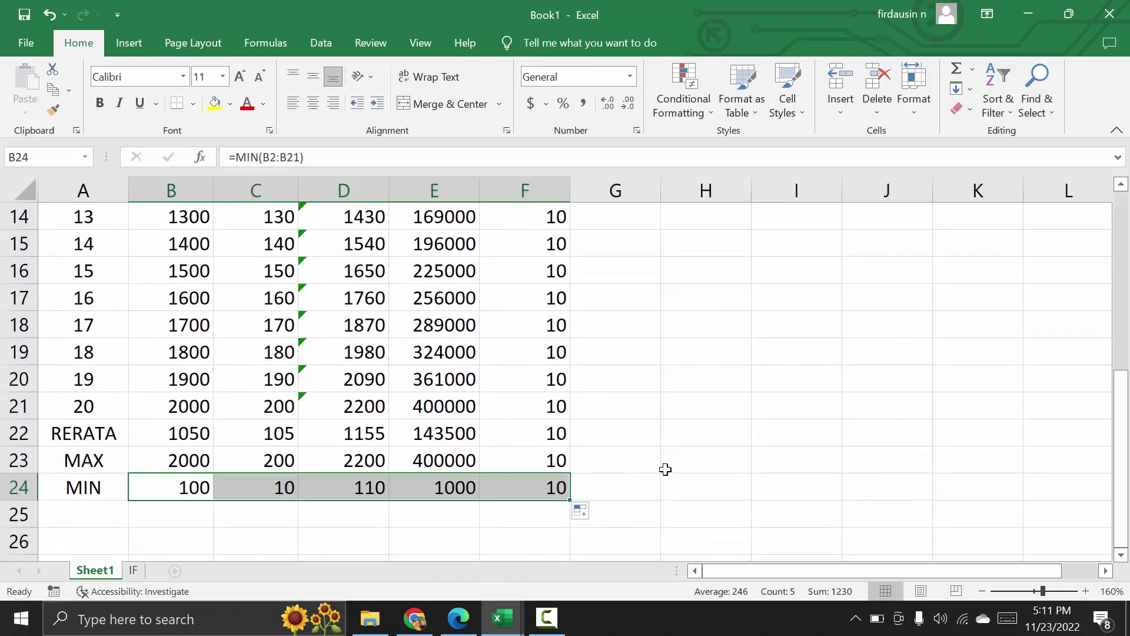
pyautogui.scroll(5, 754, 365)
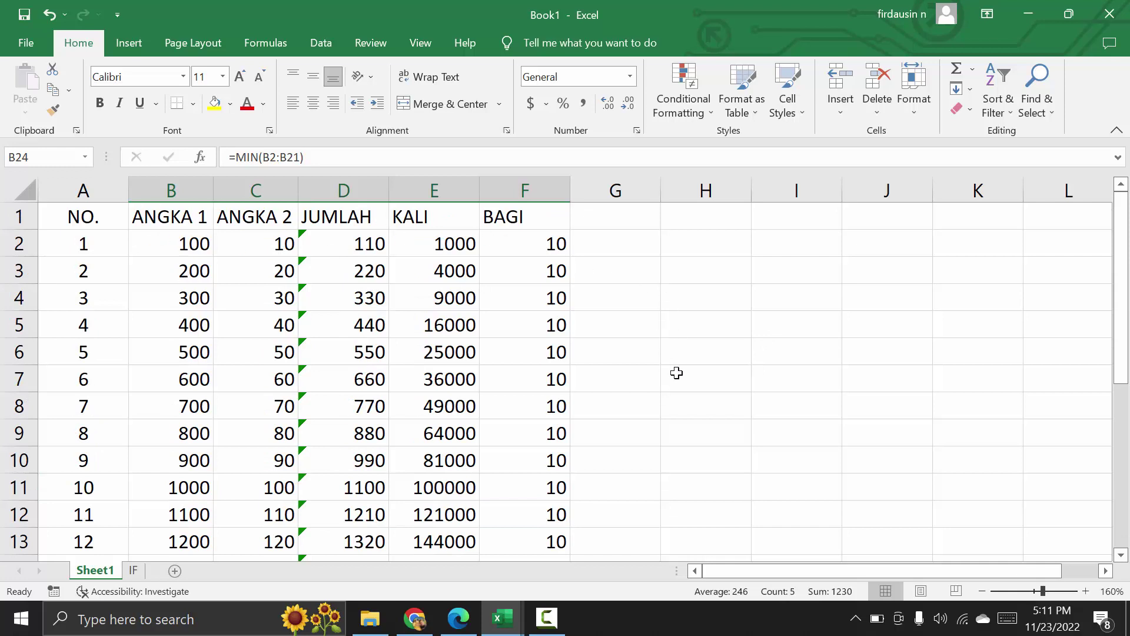
pyautogui.scroll(-5, 676, 373)
pyautogui.scroll(-2, 676, 370)
pyautogui.scroll(1, 566, 350)
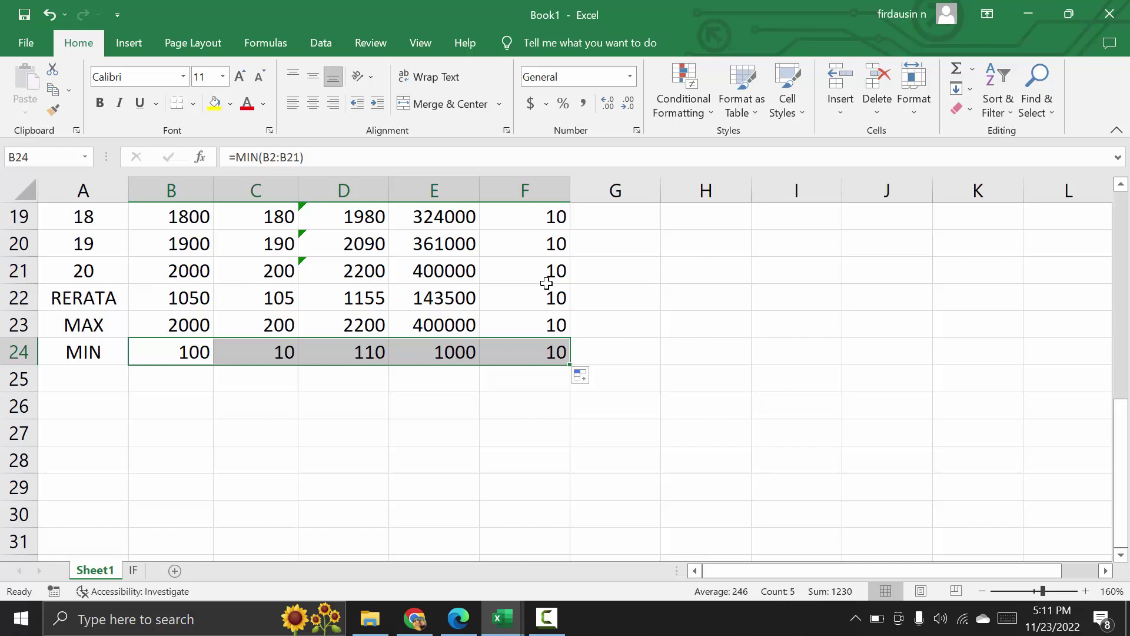
pyautogui.click(698, 325)
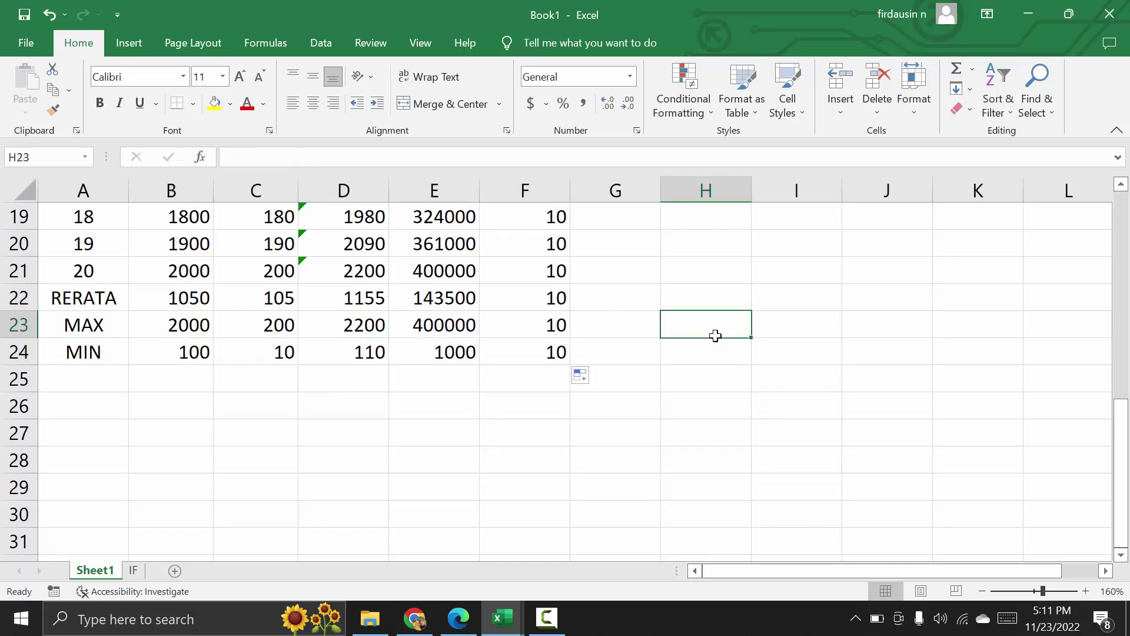
# Centre the values in columns B through F and make column A narrower.
pyautogui.scroll(1, 832, 422)
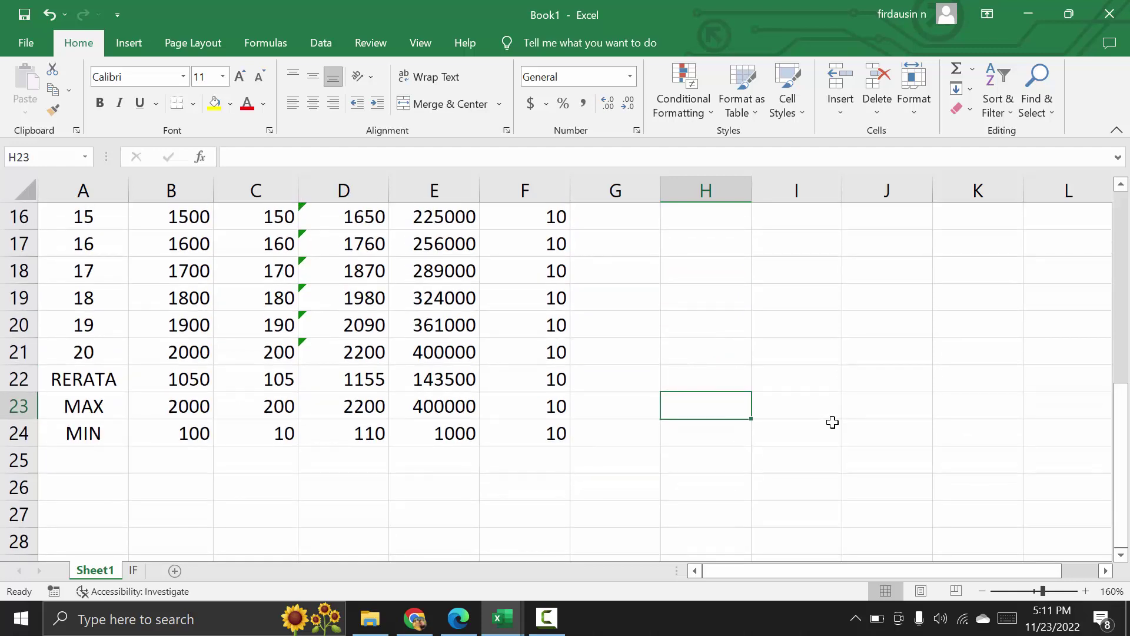
pyautogui.scroll(3, 832, 422)
pyautogui.scroll(2, 832, 422)
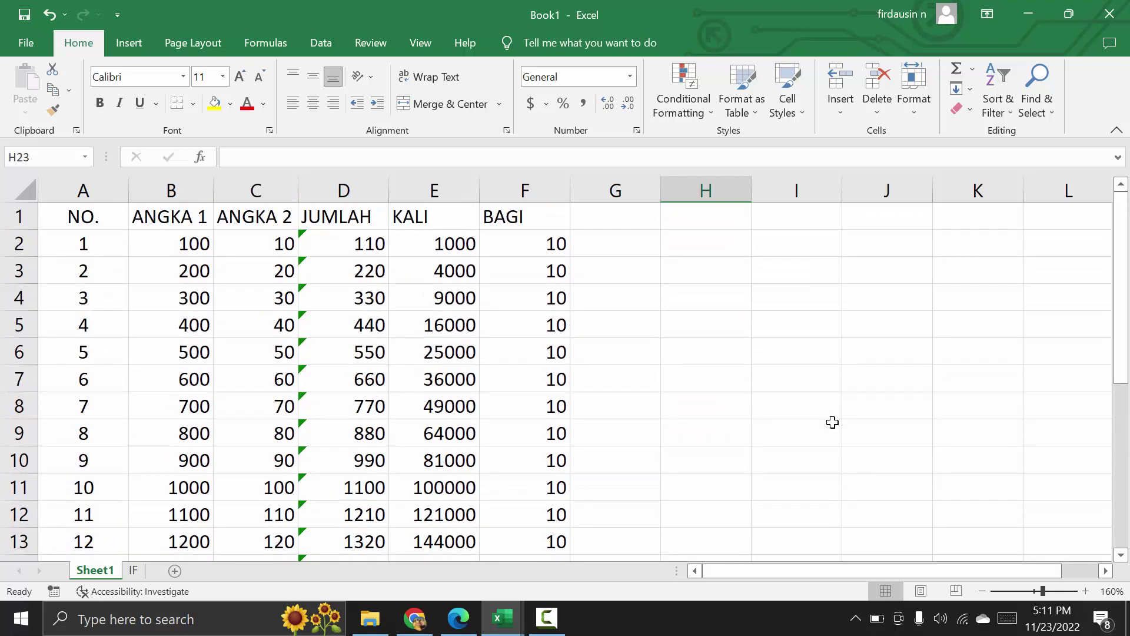
pyautogui.scroll(-1, 832, 422)
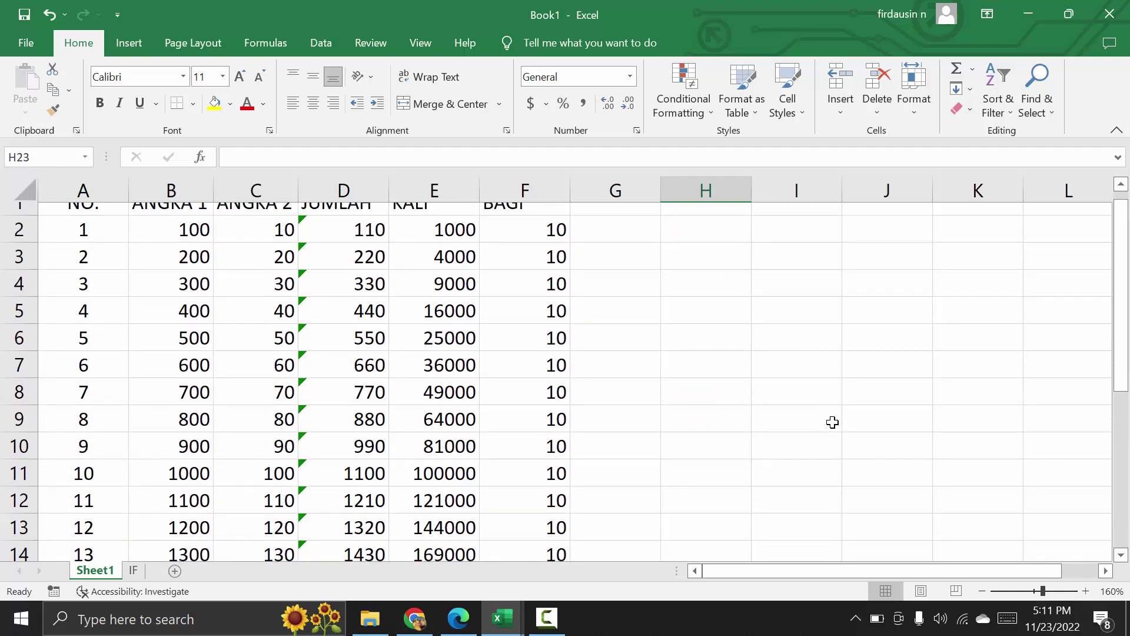
pyautogui.scroll(-4, 832, 422)
pyautogui.scroll(-1, 832, 422)
pyautogui.scroll(5, 832, 422)
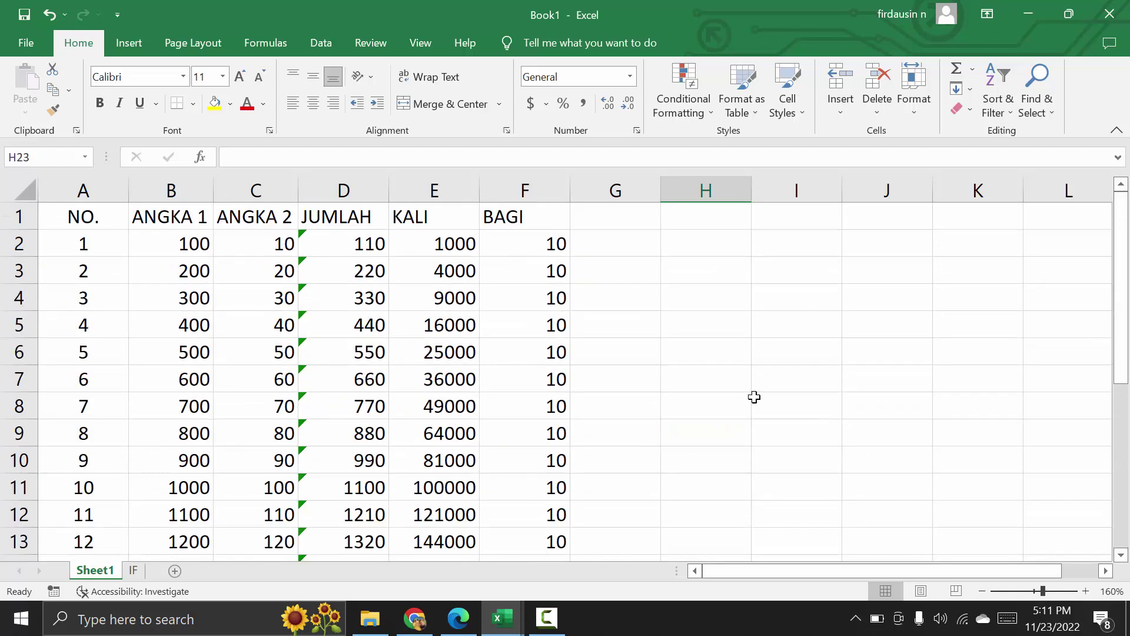
pyautogui.moveTo(197, 187); pyautogui.dragTo(525, 197)
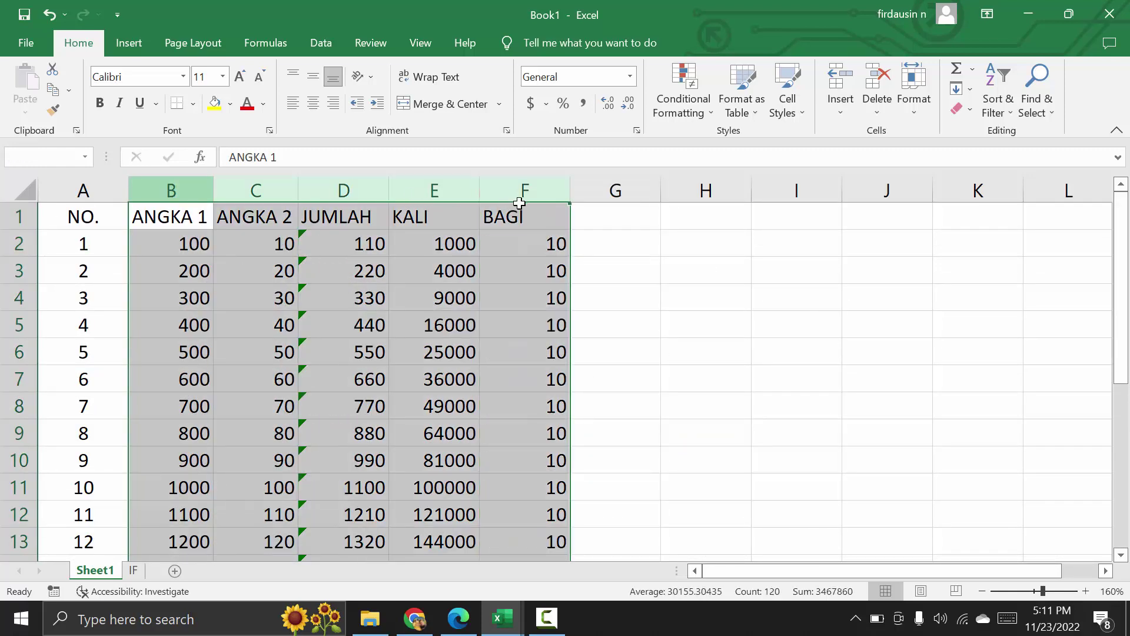
pyautogui.click(313, 104)
pyautogui.click(690, 331)
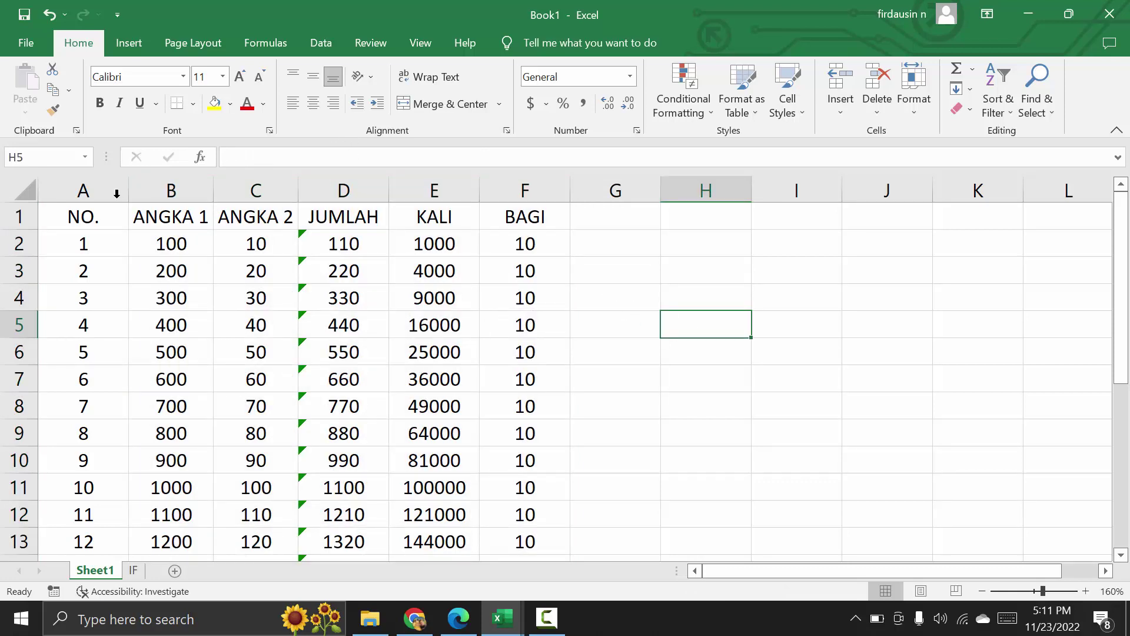
pyautogui.moveTo(128, 190)
pyautogui.mouseDown()
pyautogui.moveTo(114, 190)
pyautogui.moveTo(488, 613)
pyautogui.moveTo(537, 513)
pyautogui.mouseUp()
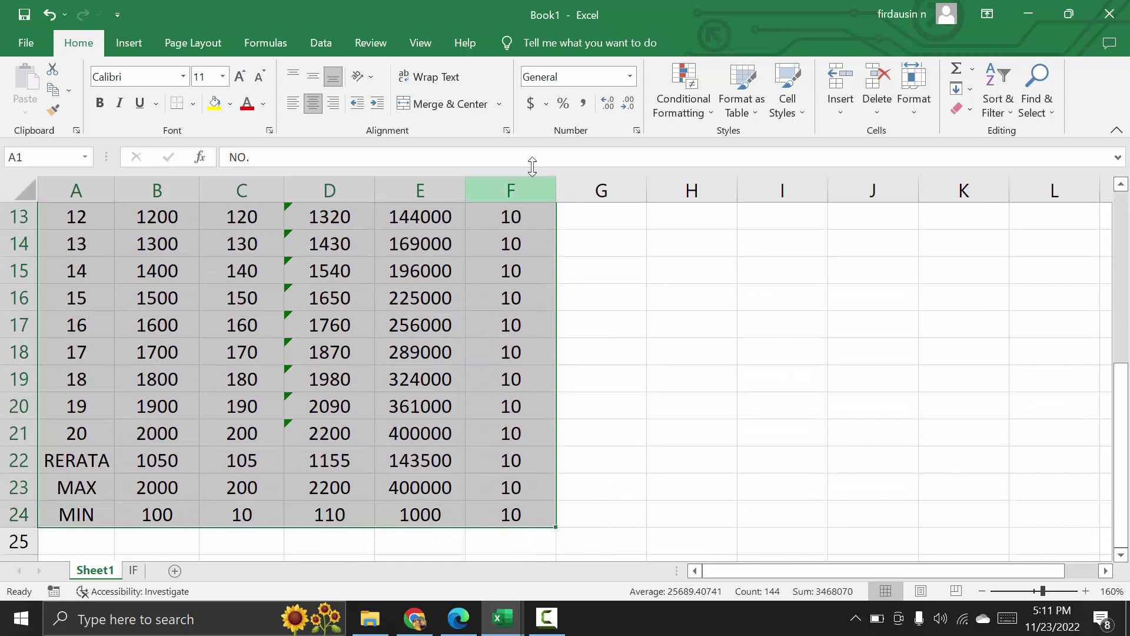
# Give every cell of A1:F24 thin All Borders gridlines.
pyautogui.click(193, 104)
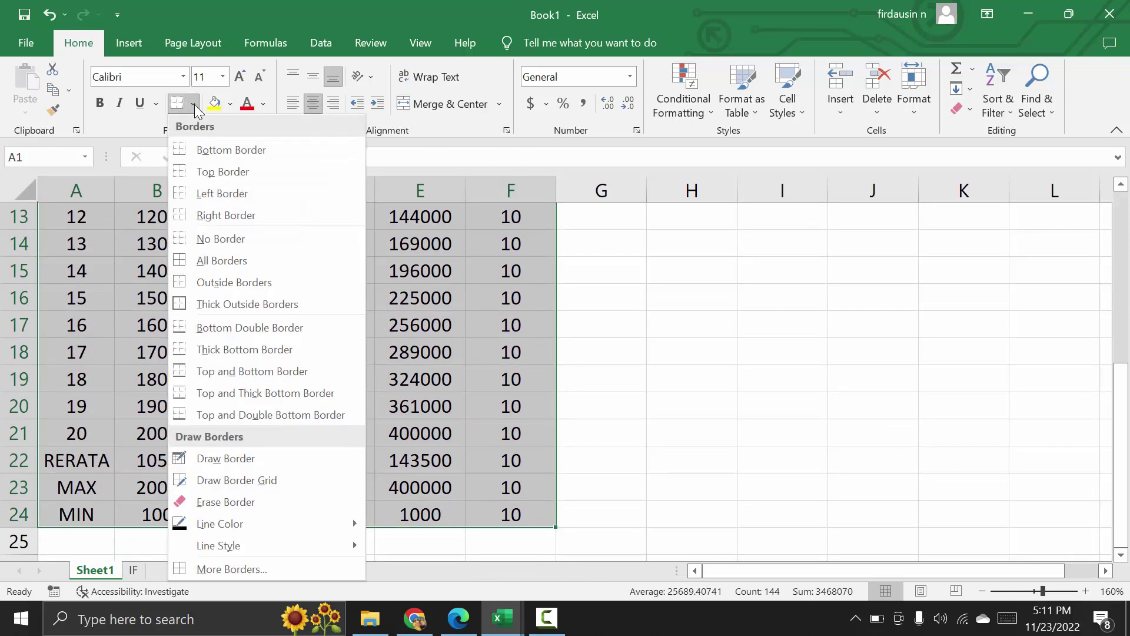
pyautogui.click(218, 260)
pyautogui.scroll(2, 487, 369)
pyautogui.scroll(2, 589, 400)
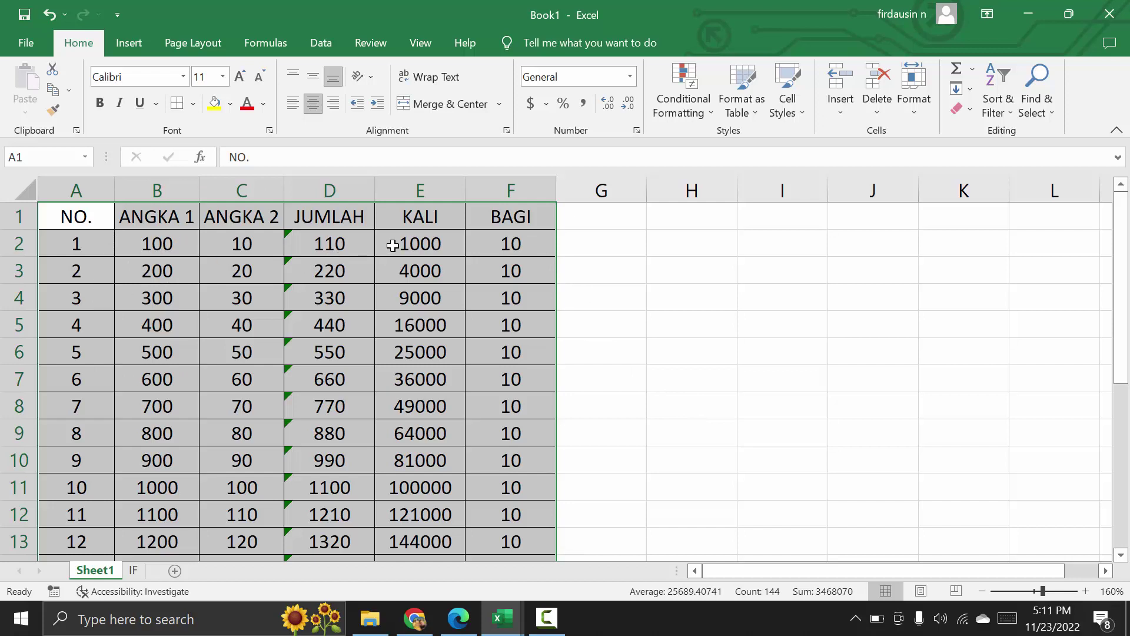
pyautogui.scroll(-4, 457, 323)
pyautogui.scroll(-1, 456, 323)
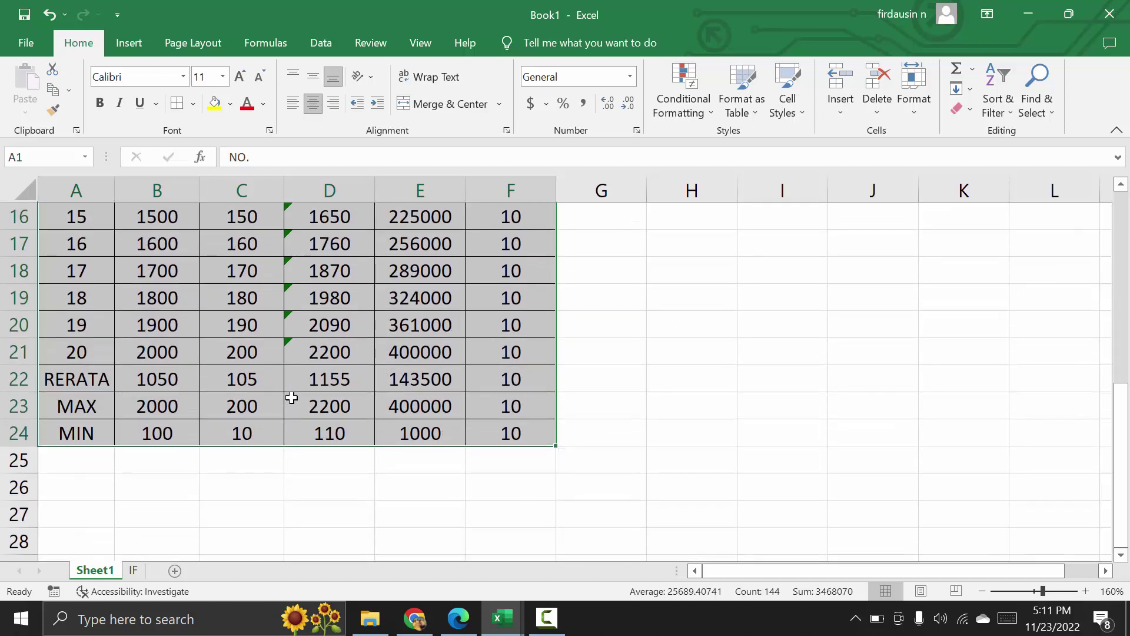
pyautogui.click(193, 105)
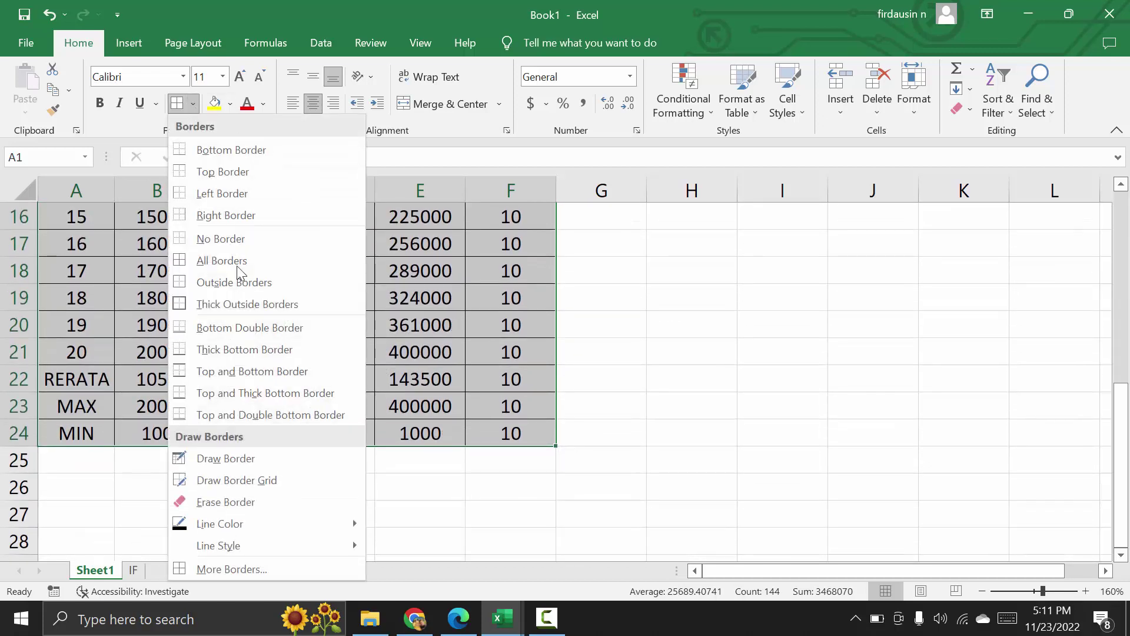
# In Format Cells Border, apply a thin solid blue line to the table's outline.
pyautogui.click(228, 569)
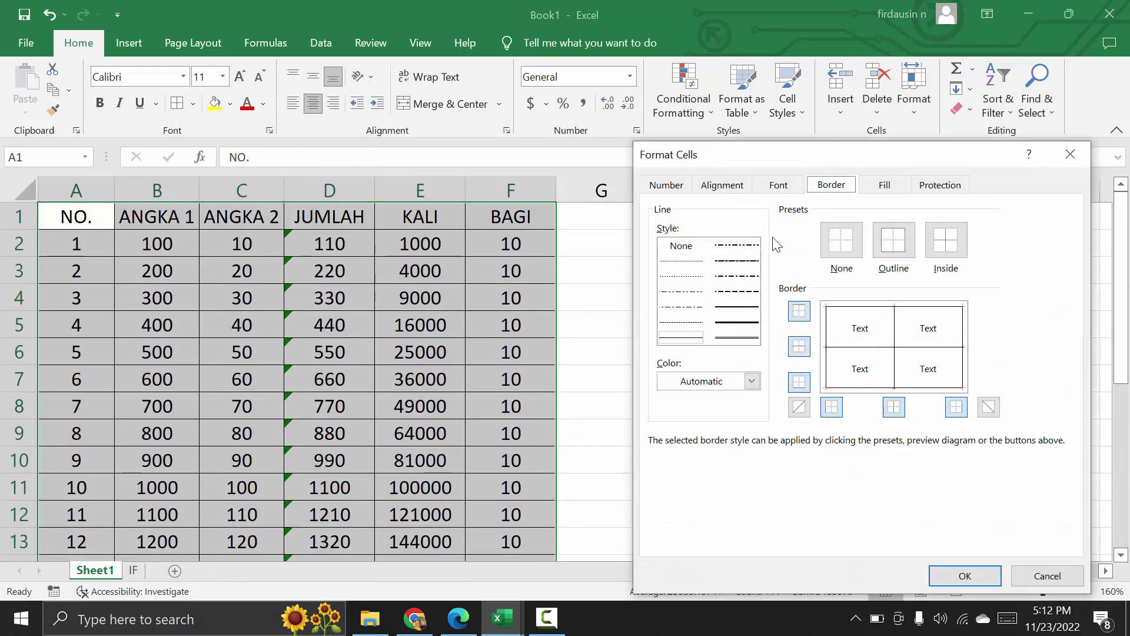
pyautogui.moveTo(775, 161); pyautogui.dragTo(546, 126)
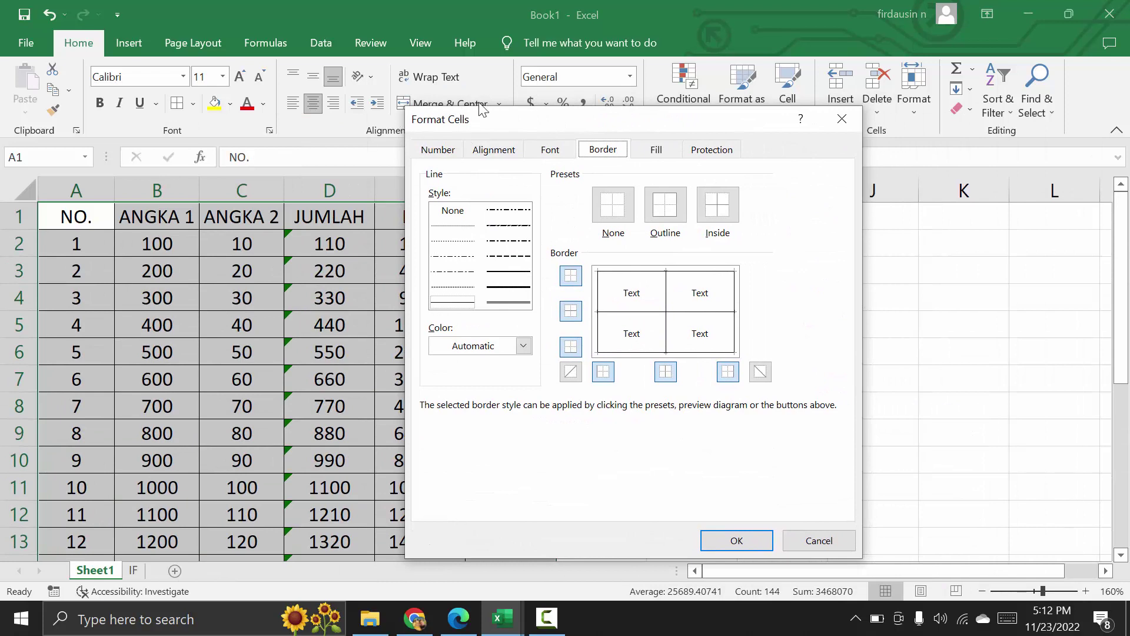
pyautogui.click(841, 119)
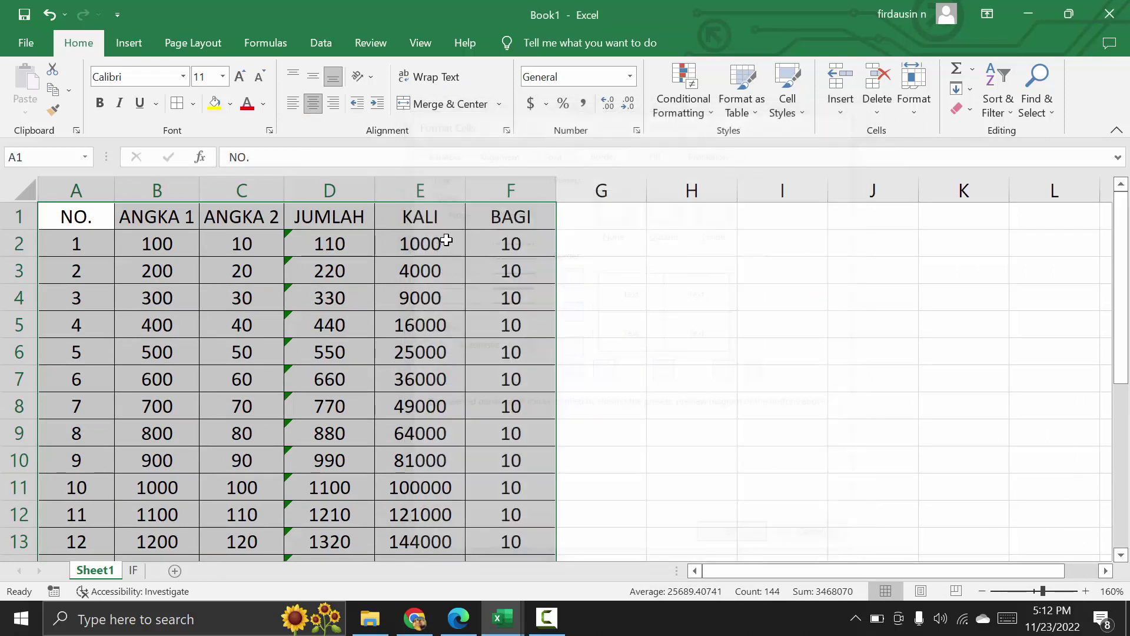
pyautogui.rightClick(245, 300)
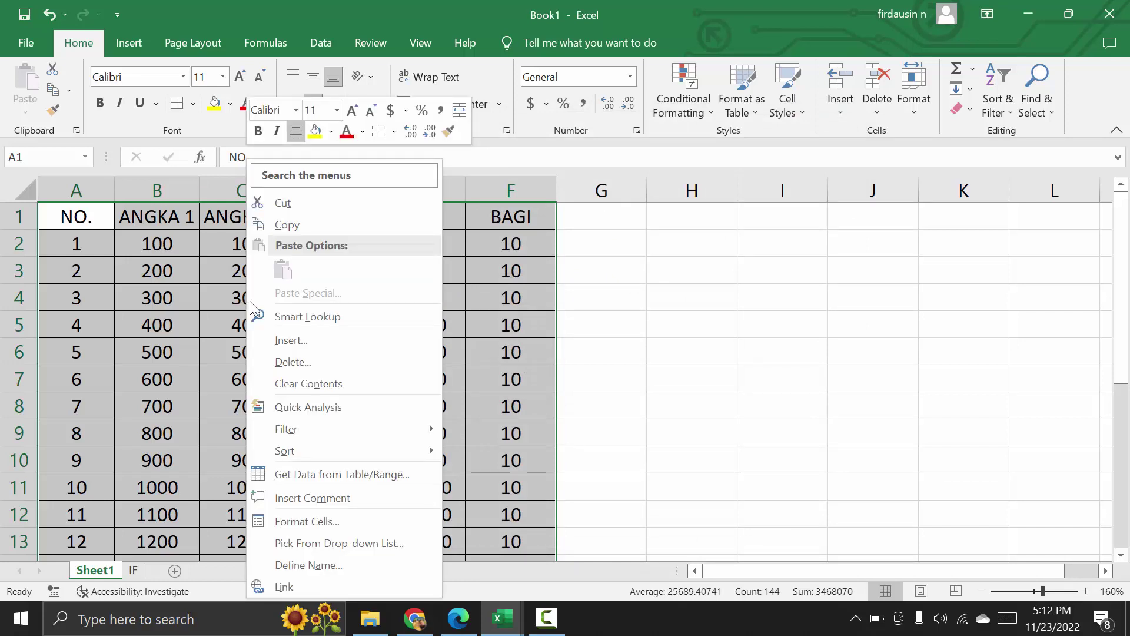
pyautogui.click(303, 521)
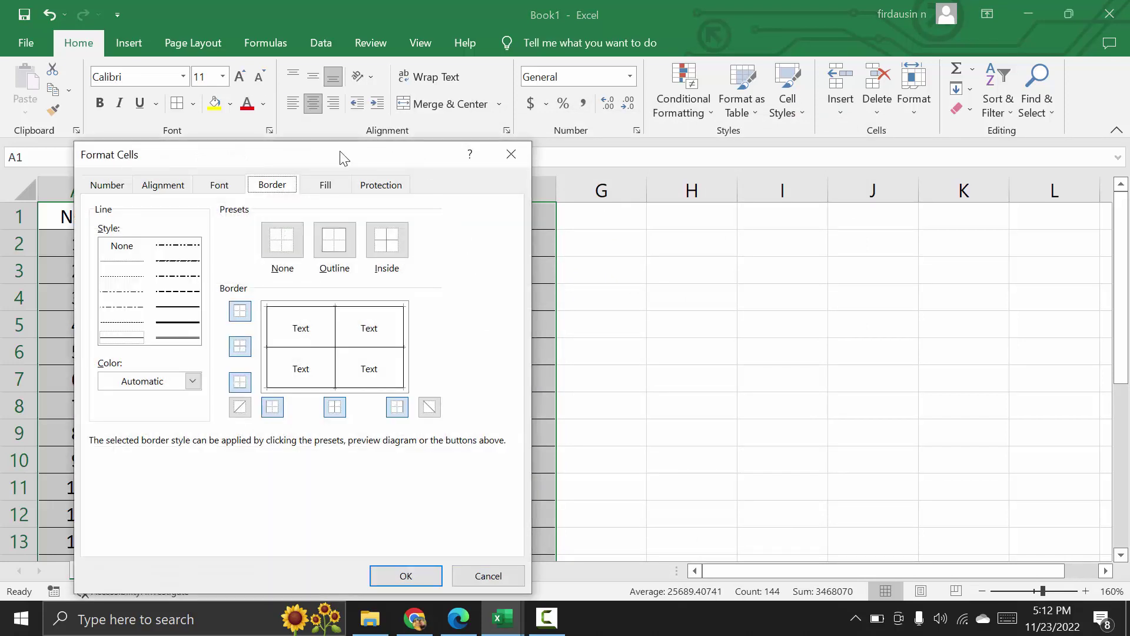
pyautogui.moveTo(345, 158); pyautogui.dragTo(780, 127)
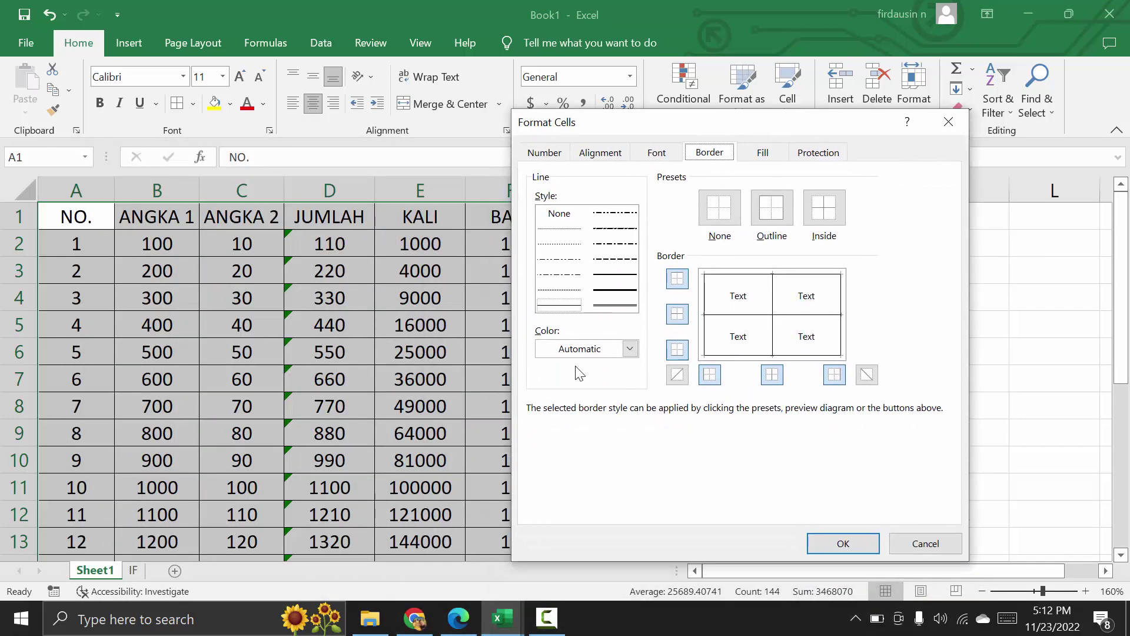
pyautogui.click(714, 152)
pyautogui.click(615, 276)
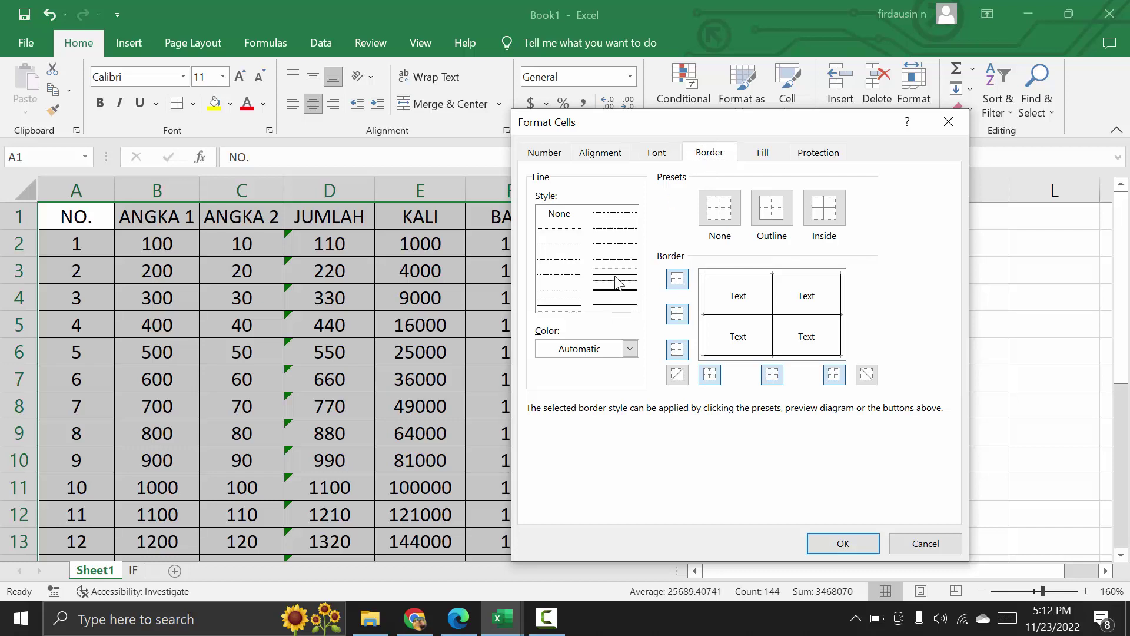
pyautogui.click(601, 348)
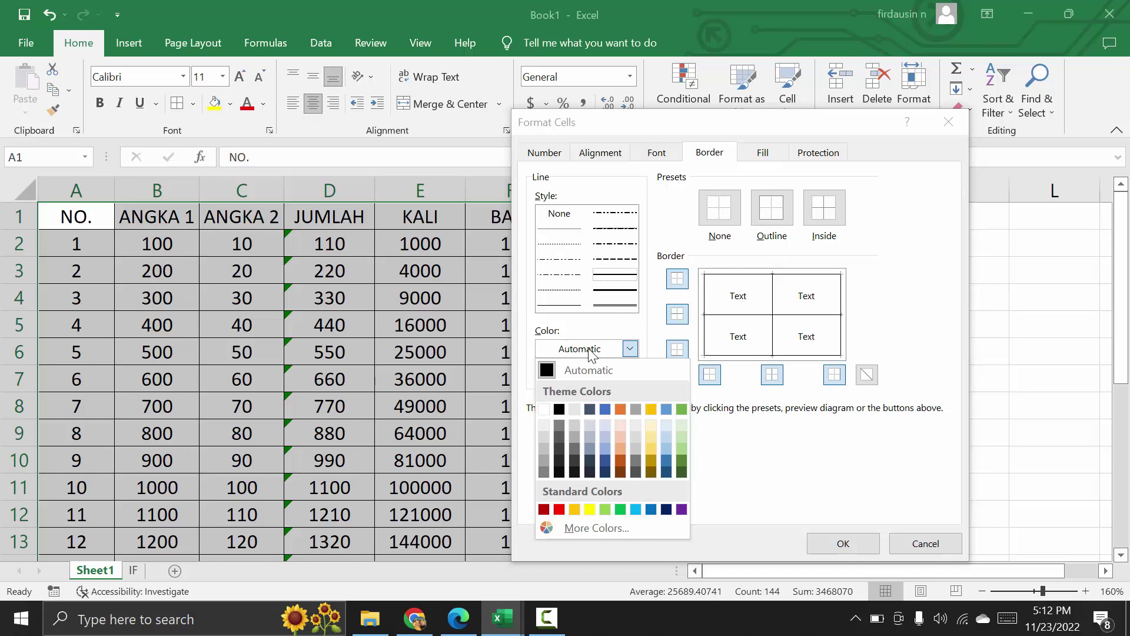
pyautogui.click(603, 410)
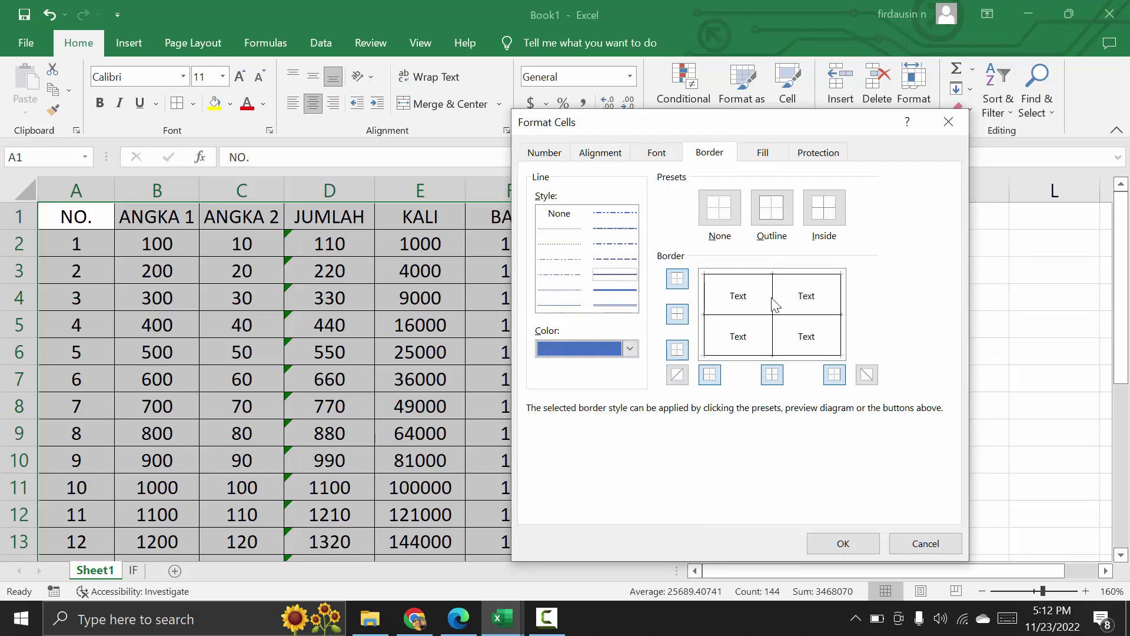
pyautogui.click(772, 208)
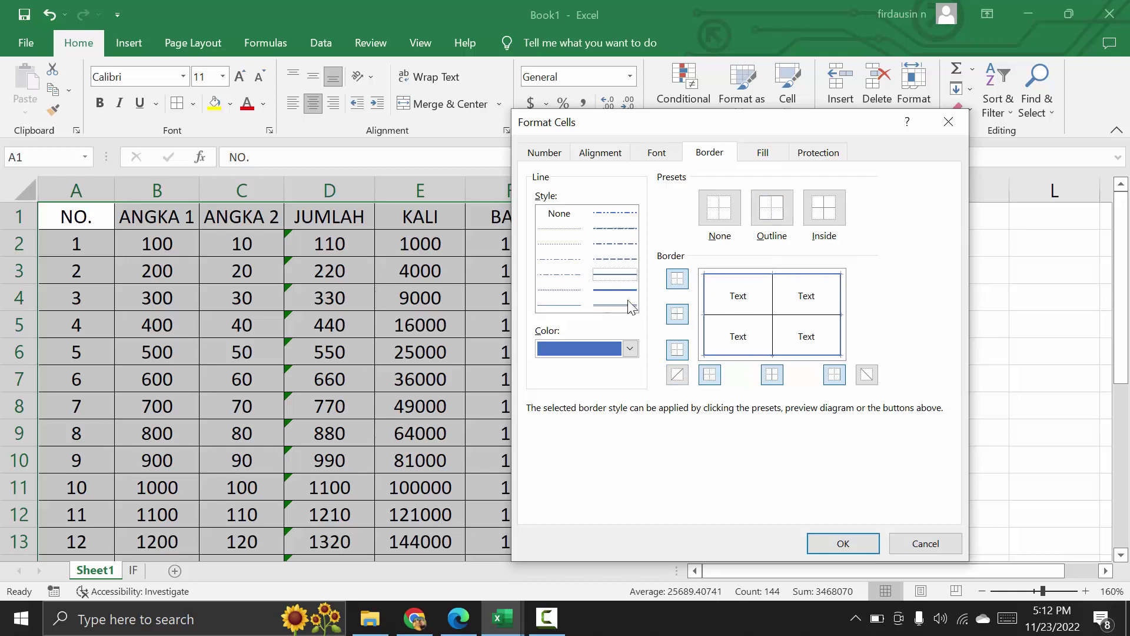
# Apply solid red lines to the table's inside borders and confirm.
pyautogui.click(613, 289)
pyautogui.click(630, 349)
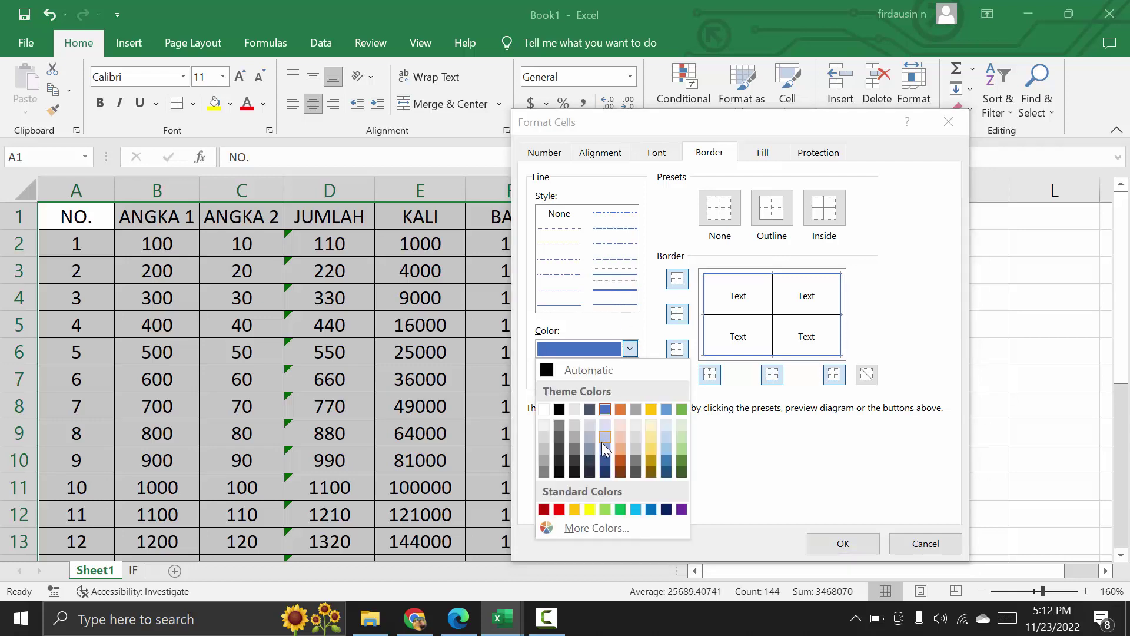
pyautogui.click(556, 509)
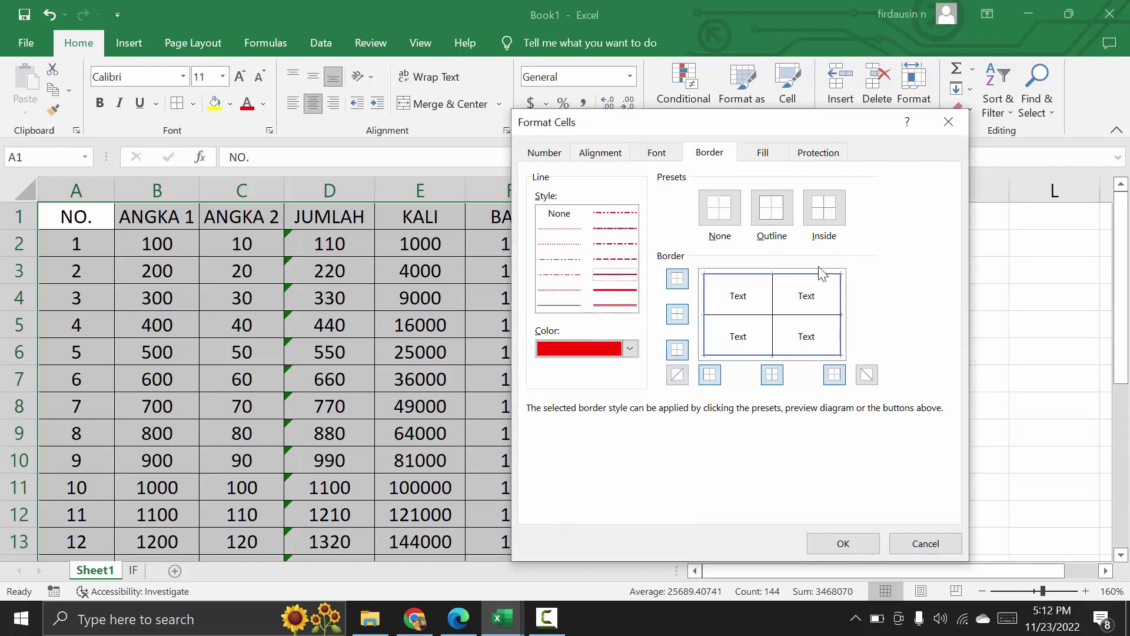
pyautogui.click(835, 213)
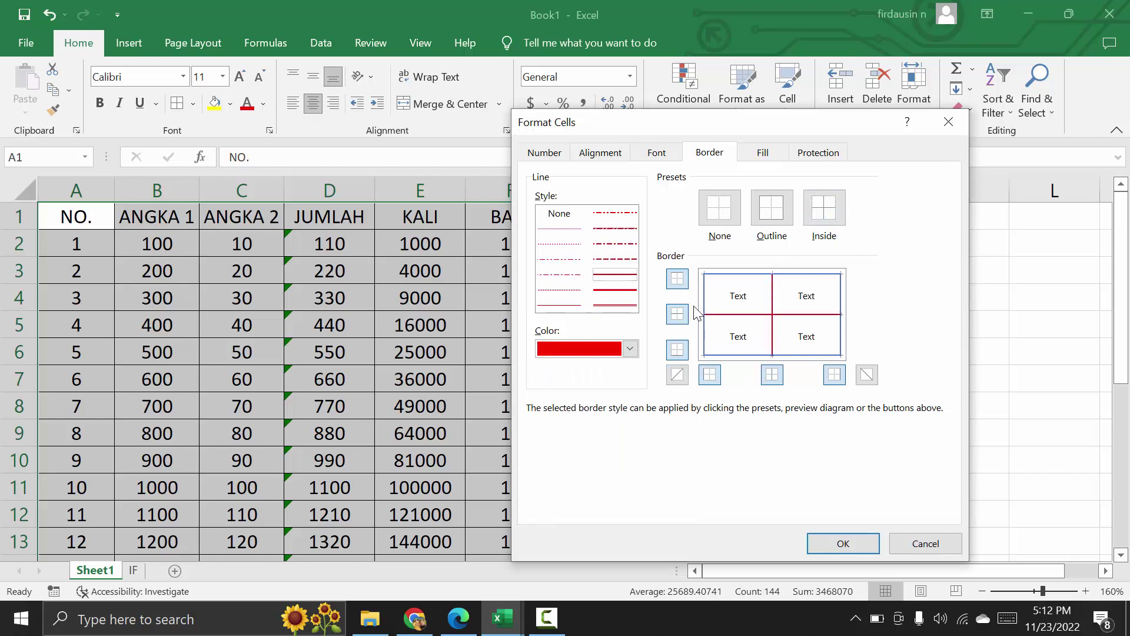
pyautogui.click(842, 543)
pyautogui.click(696, 358)
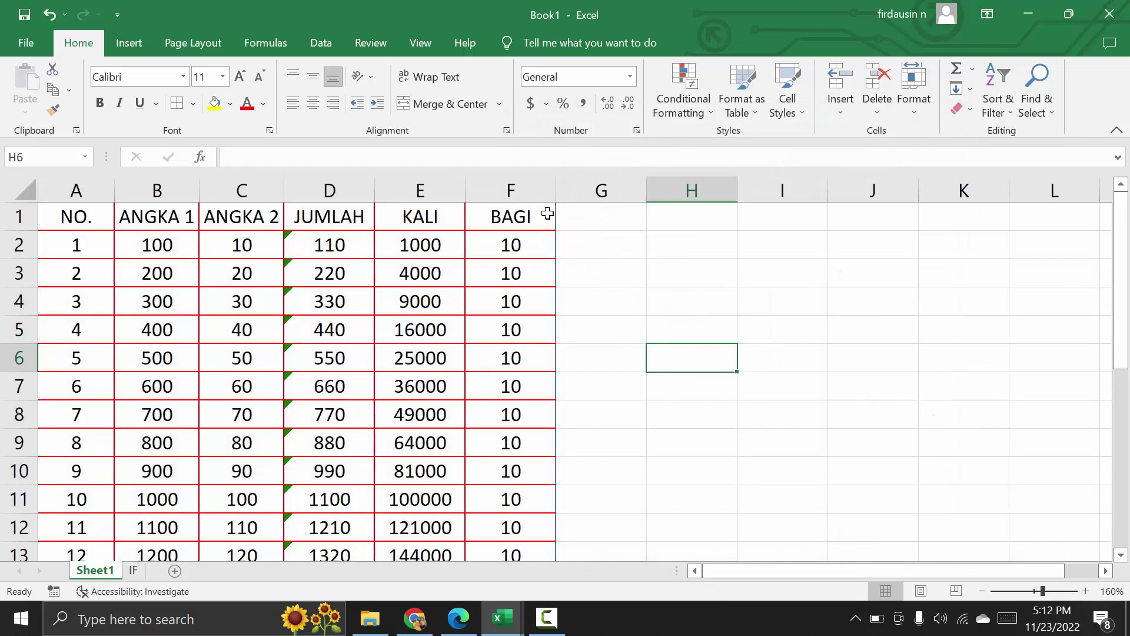
# Select the whole table A1:F24, down through the MIN row.
pyautogui.scroll(-1, 610, 456)
pyautogui.scroll(-3, 610, 456)
pyautogui.scroll(-3, 611, 457)
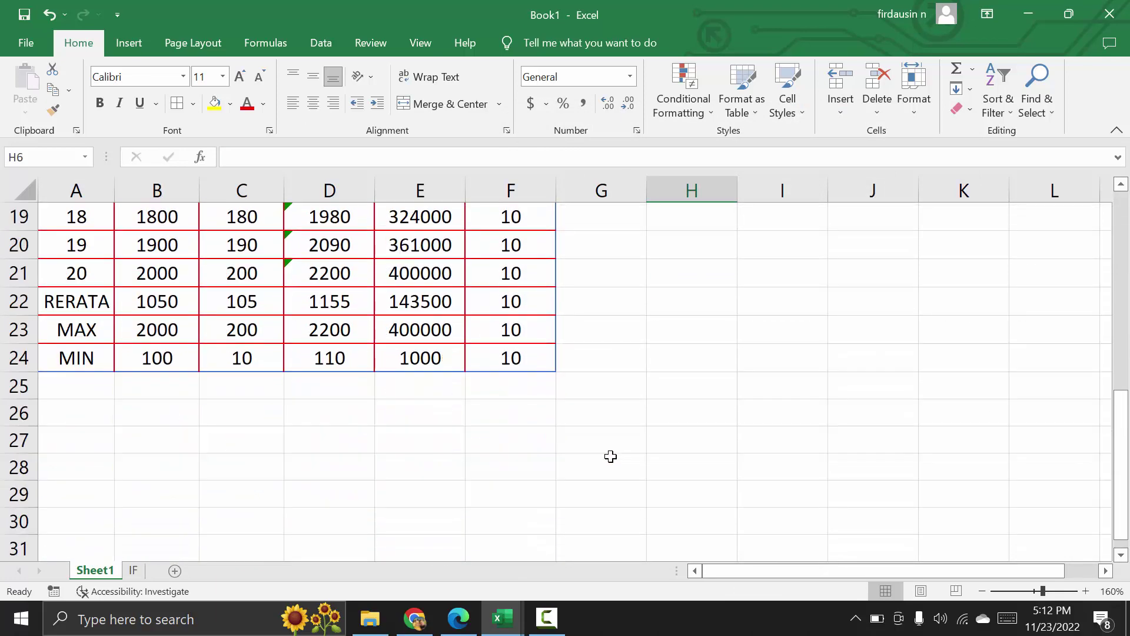
pyautogui.scroll(-1, 611, 456)
pyautogui.scroll(1, 610, 456)
pyautogui.scroll(3, 610, 455)
pyautogui.scroll(-3, 610, 455)
pyautogui.scroll(5, 759, 357)
pyautogui.scroll(1, 759, 357)
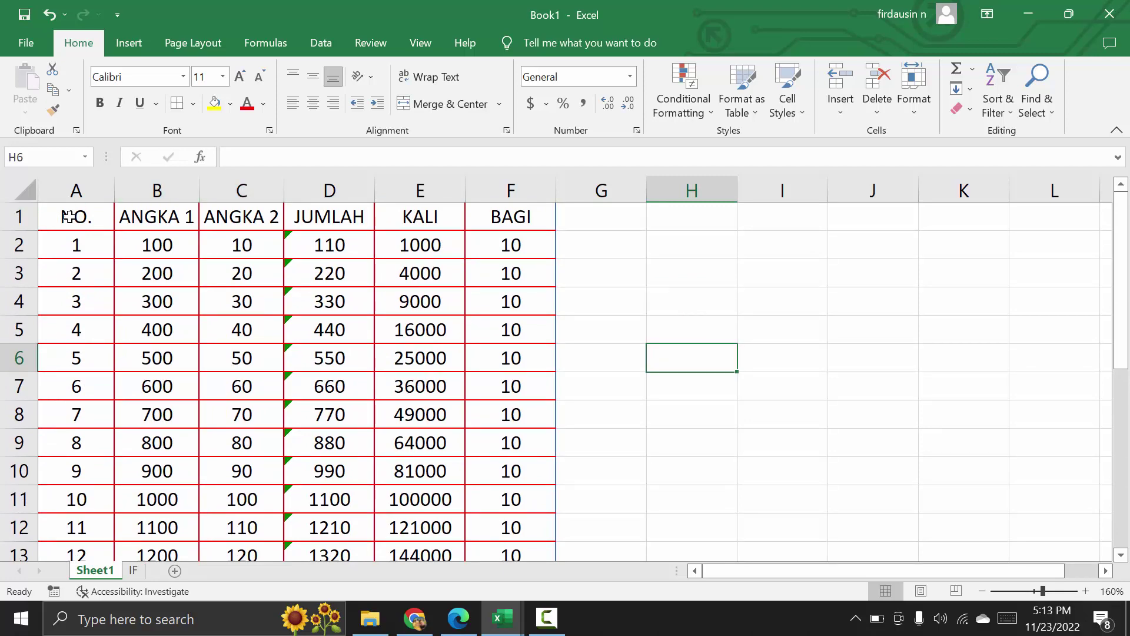
pyautogui.moveTo(69, 217)
pyautogui.mouseDown()
pyautogui.moveTo(471, 600)
pyautogui.moveTo(525, 499)
pyautogui.mouseUp()
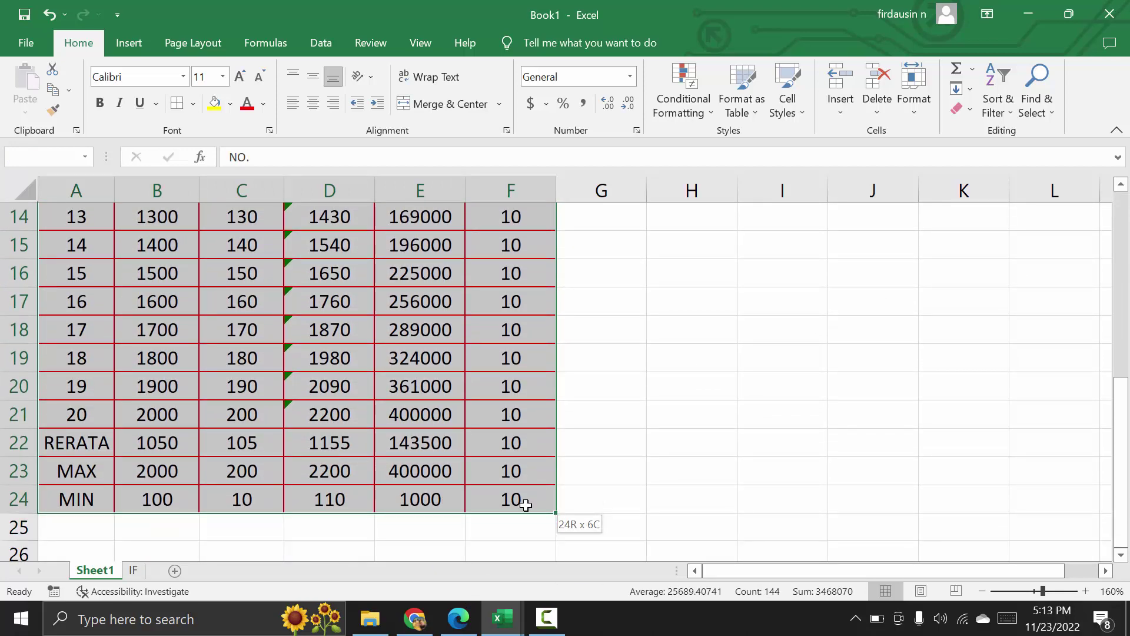
pyautogui.moveTo(525, 505); pyautogui.dragTo(526, 505)
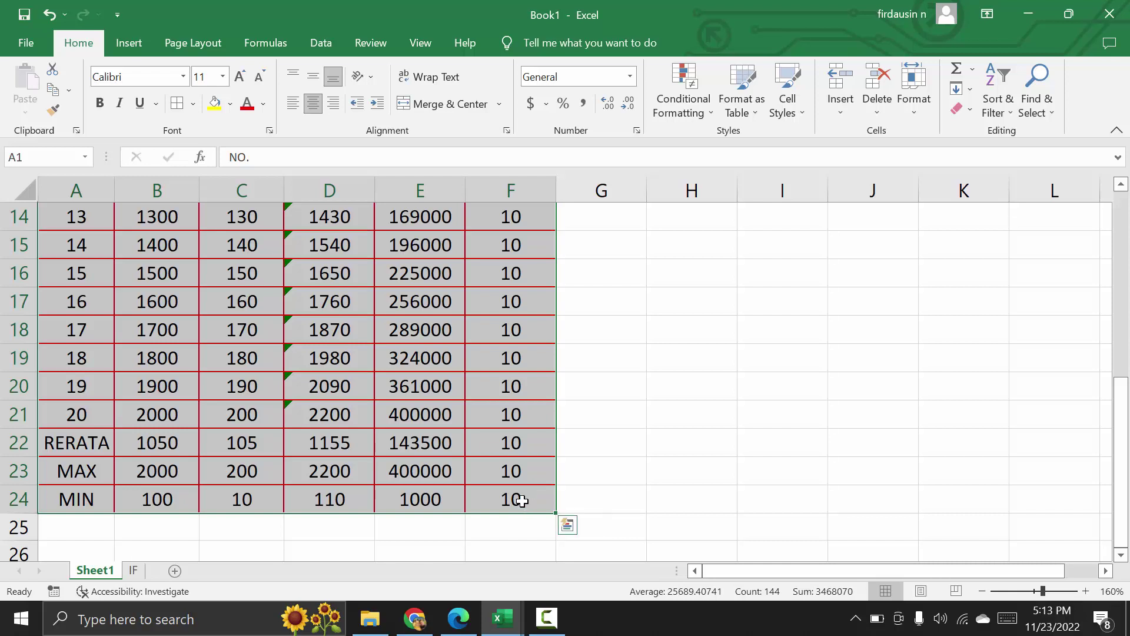
# Set A1:F24 as the print area and open the print preview.
pyautogui.click(183, 36)
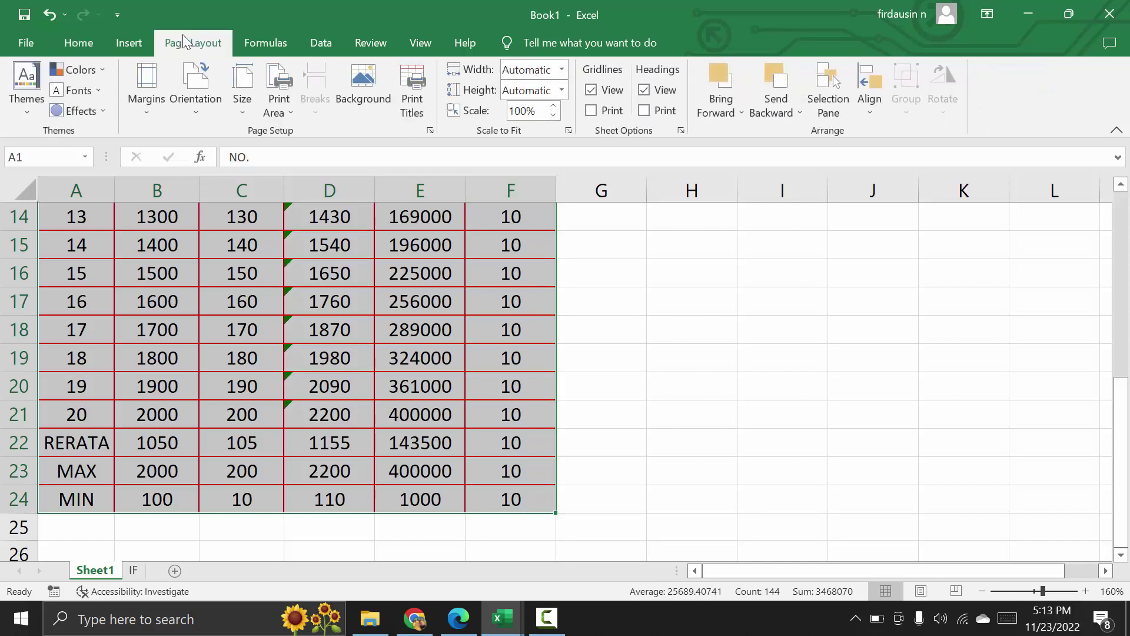
pyautogui.click(280, 107)
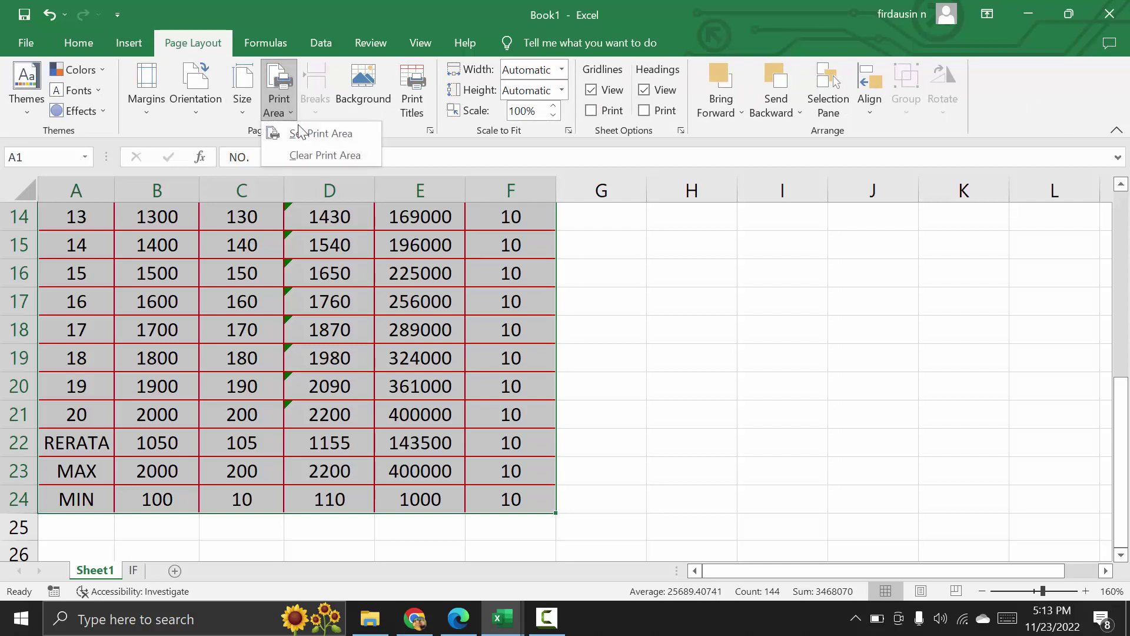
pyautogui.click(301, 134)
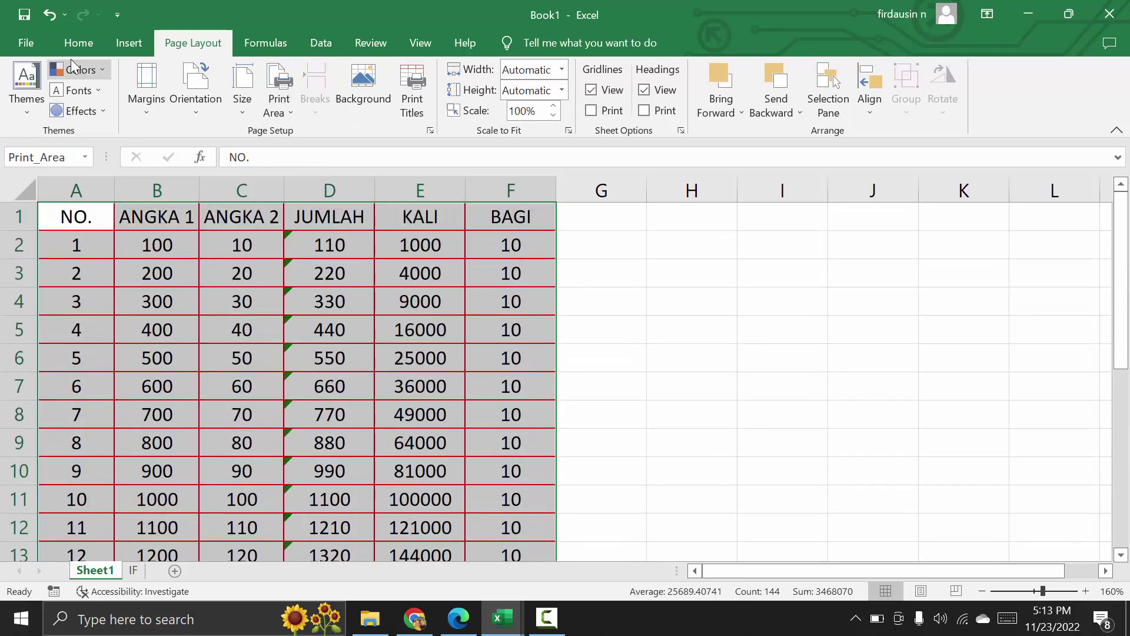
pyautogui.click(30, 40)
pyautogui.click(47, 352)
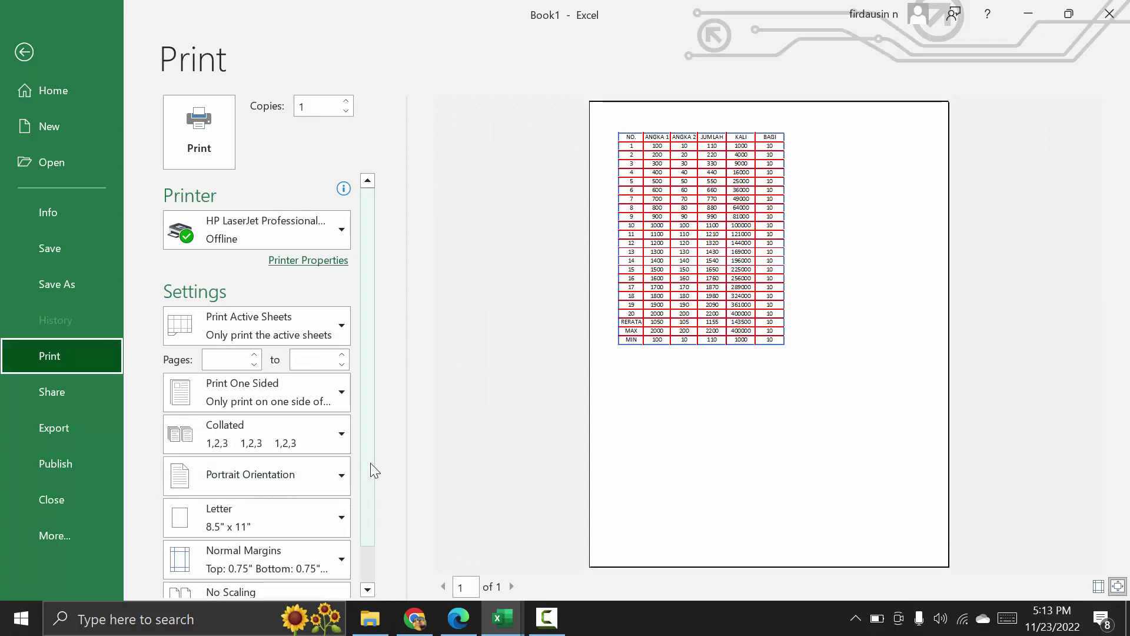
# Change the print paper size to A4 and open Page Setup.
pyautogui.scroll(-1, 371, 467)
pyautogui.click(285, 481)
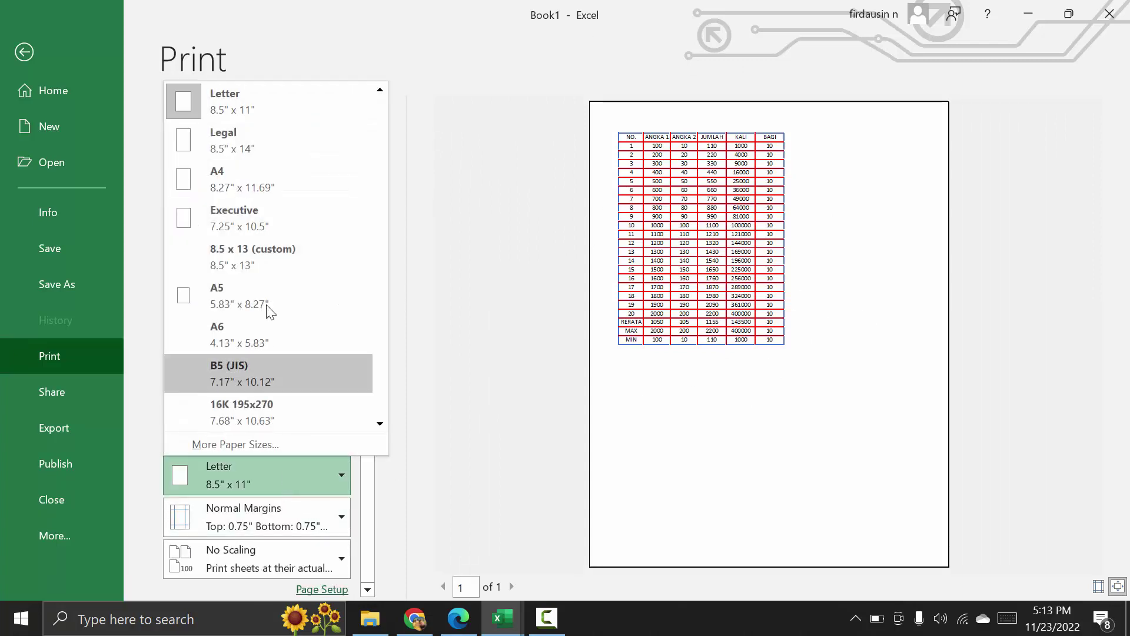
pyautogui.click(267, 171)
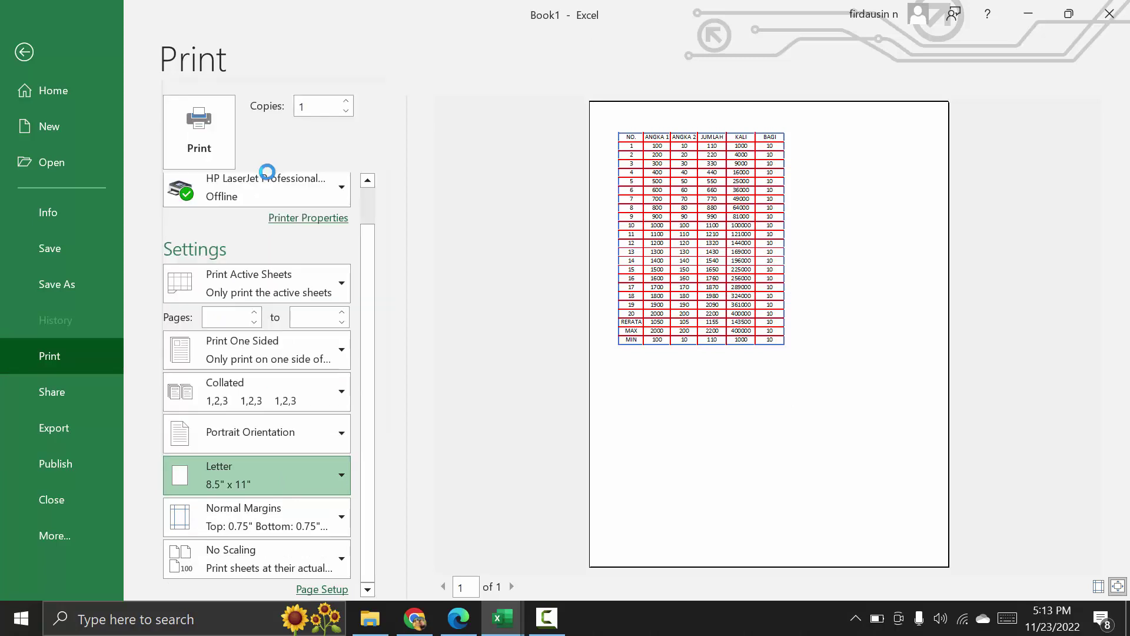
pyautogui.click(324, 441)
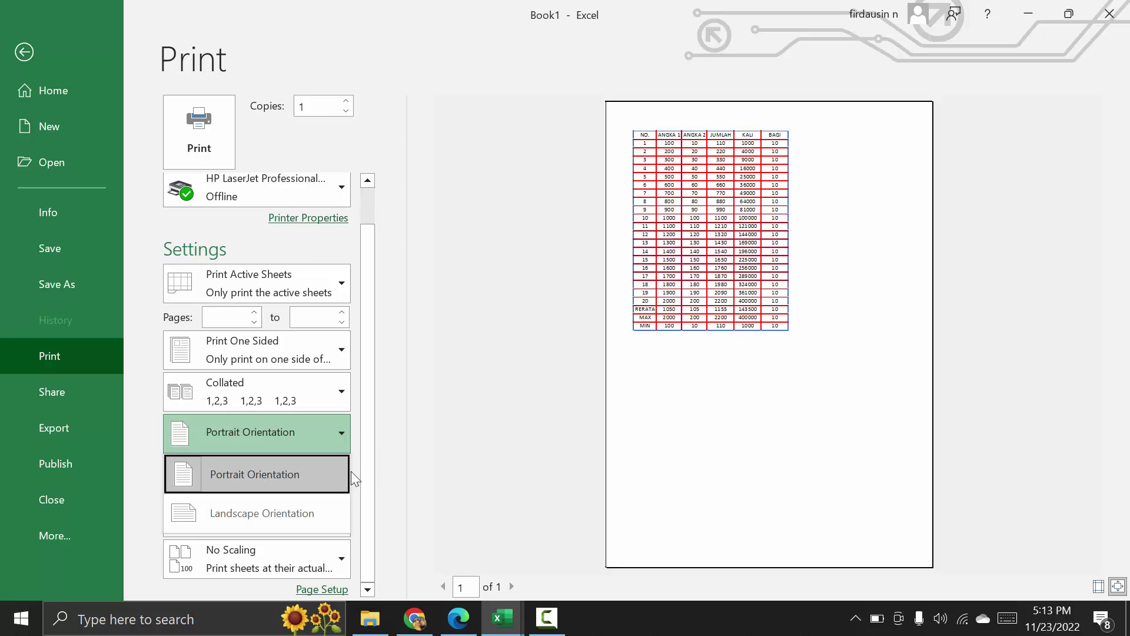
pyautogui.click(315, 589)
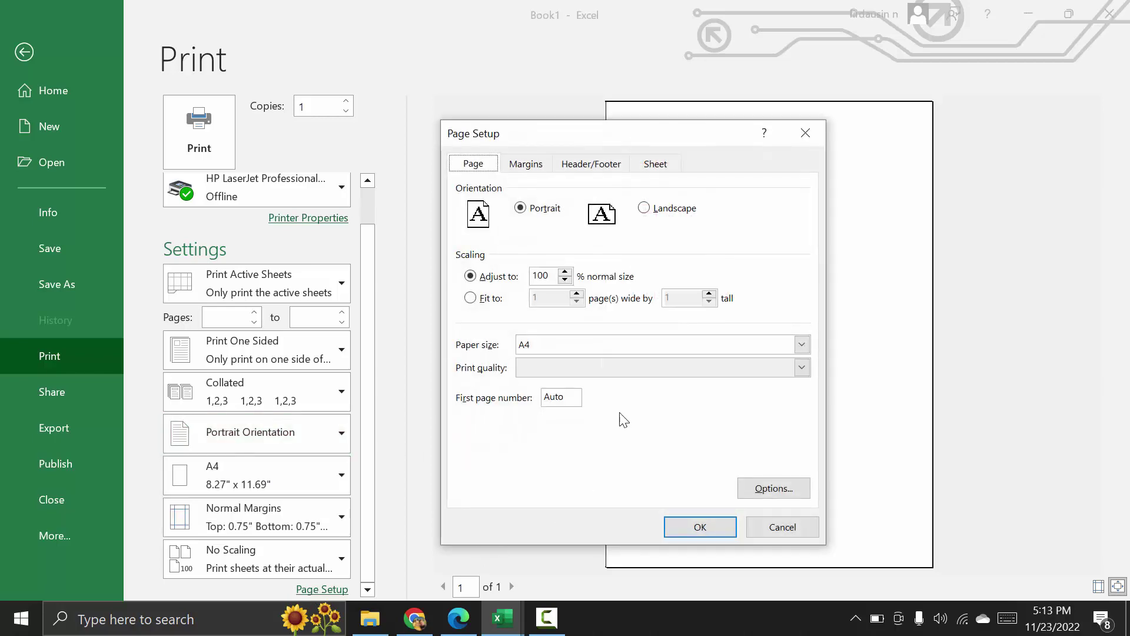
# Center the printed table horizontally on the page, then return to the worksheet from Print view.
pyautogui.moveTo(643, 139); pyautogui.dragTo(419, 94)
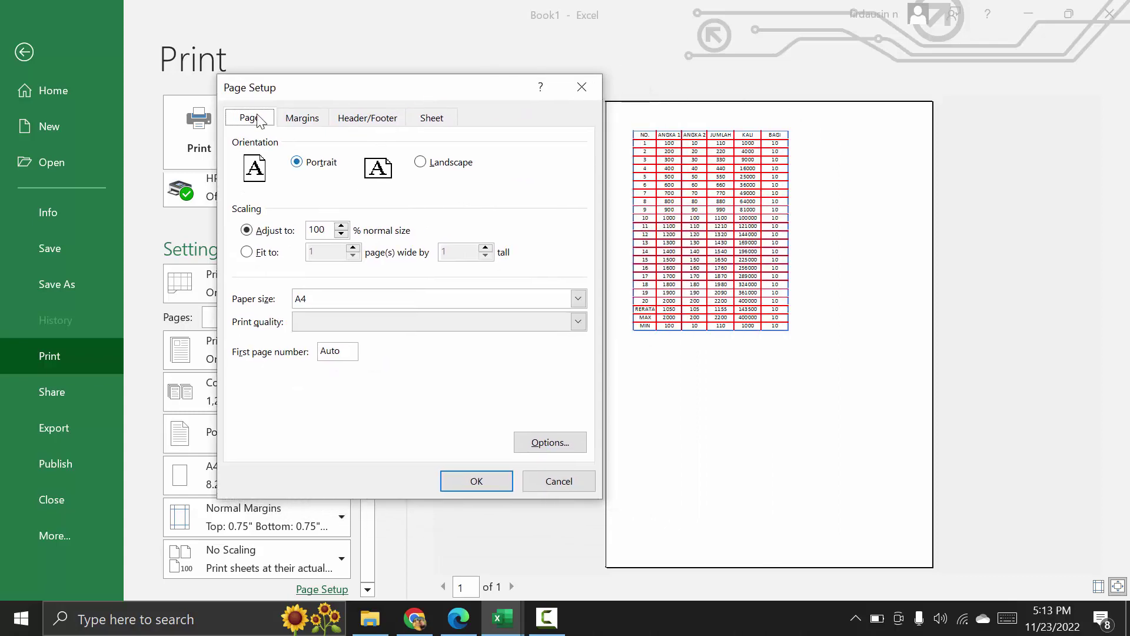
pyautogui.click(306, 119)
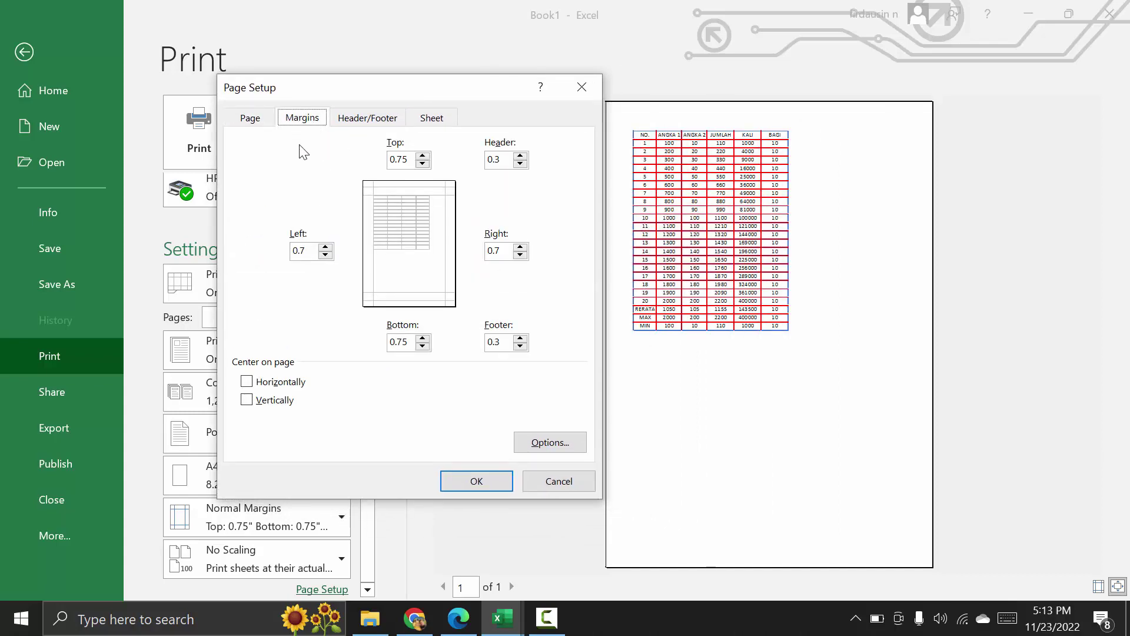
pyautogui.click(281, 386)
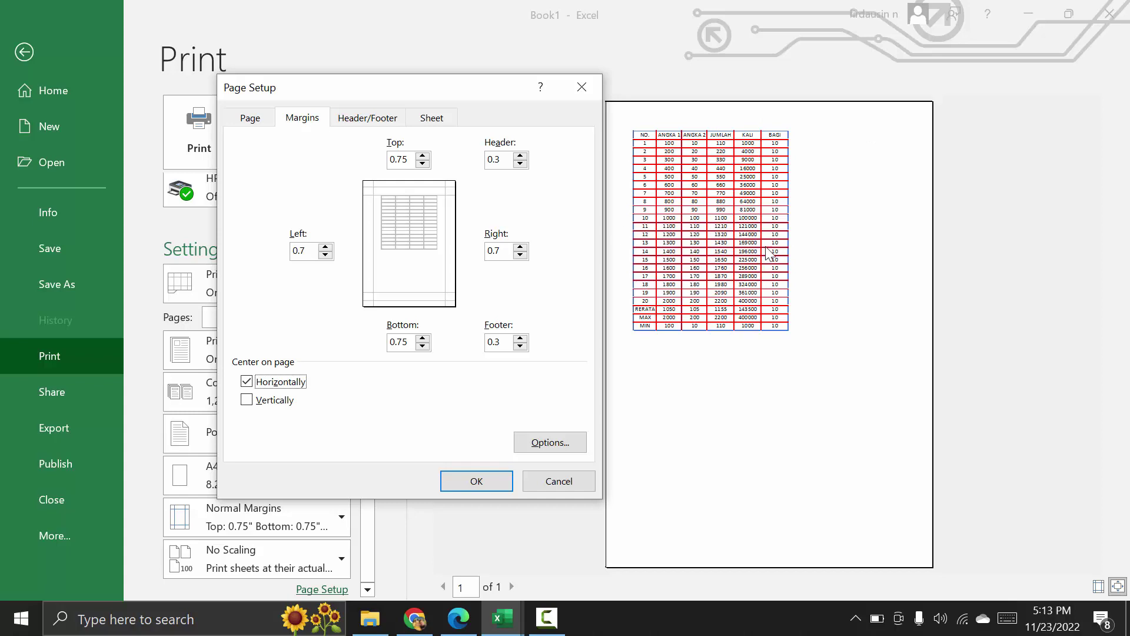
pyautogui.click(478, 482)
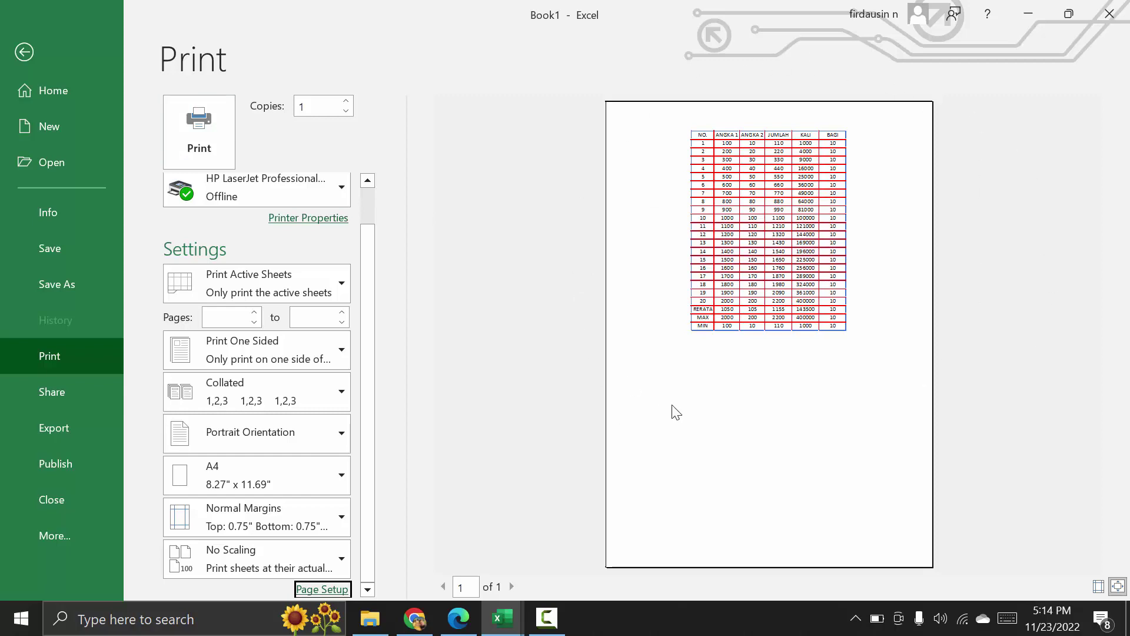
pyautogui.click(24, 52)
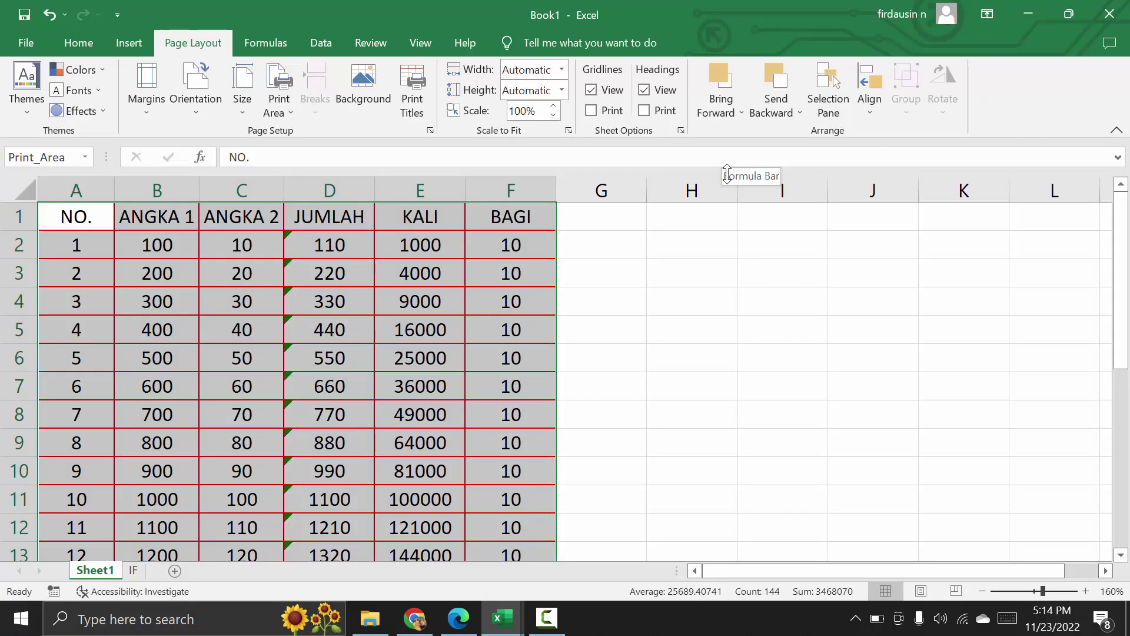
pyautogui.click(646, 349)
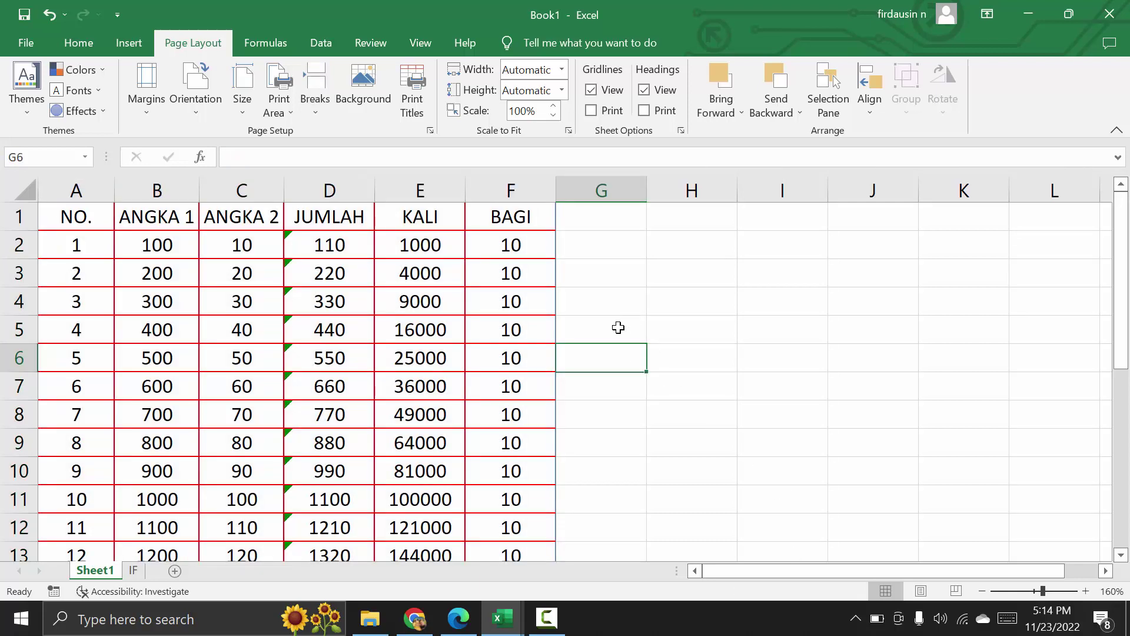
pyautogui.click(417, 246)
pyautogui.scroll(-4, 478, 352)
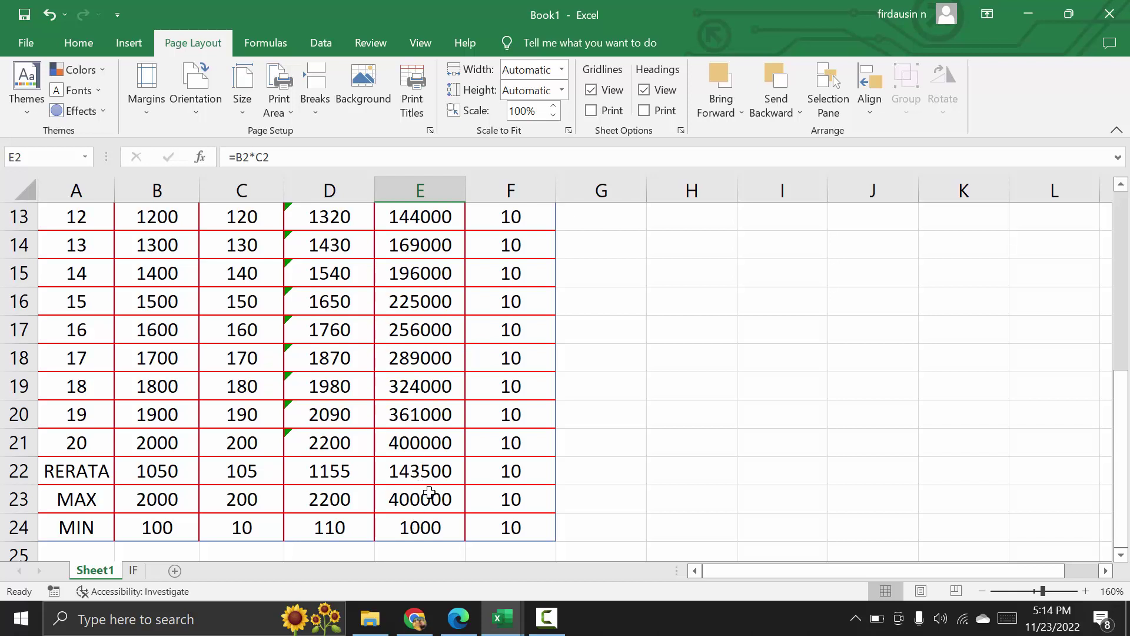
pyautogui.scroll(4, 431, 488)
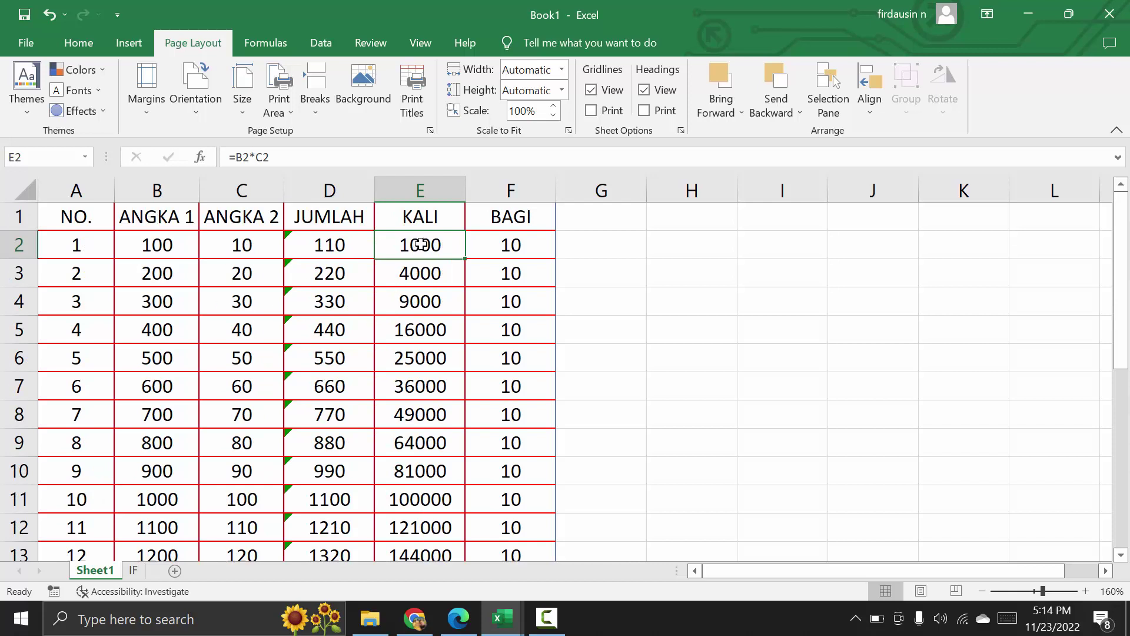
pyautogui.scroll(-5, 404, 429)
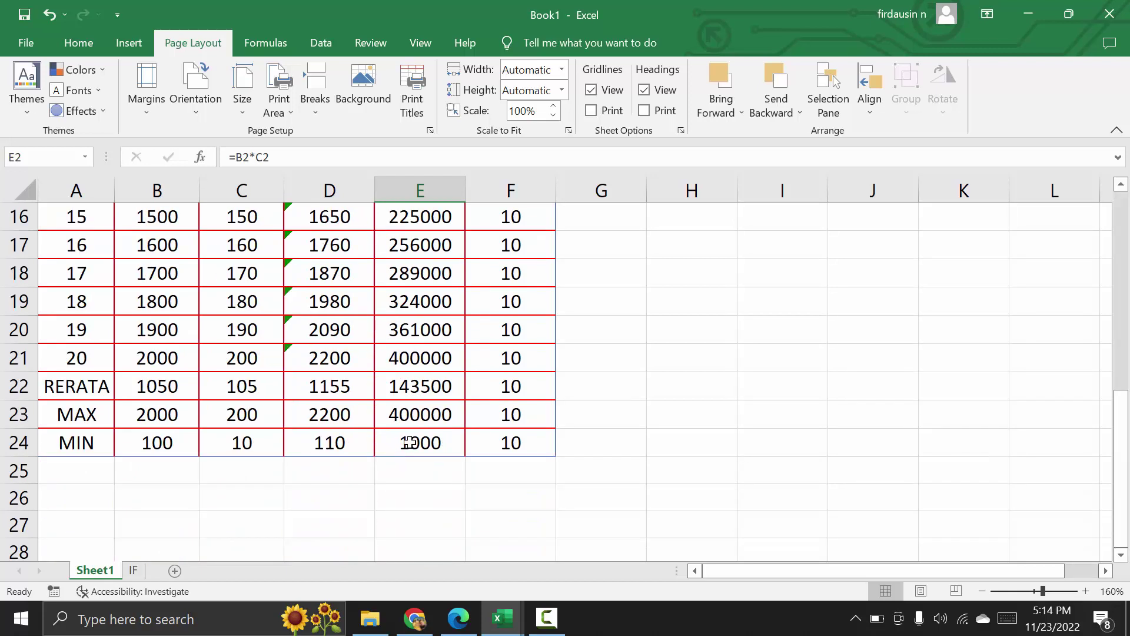
# Apply the thousands-separator comma style to the KALI values E2:E24.
pyautogui.keyDown('shift'); pyautogui.click(411, 443); pyautogui.keyUp('shift')
pyautogui.scroll(2, 620, 328)
pyautogui.scroll(3, 632, 330)
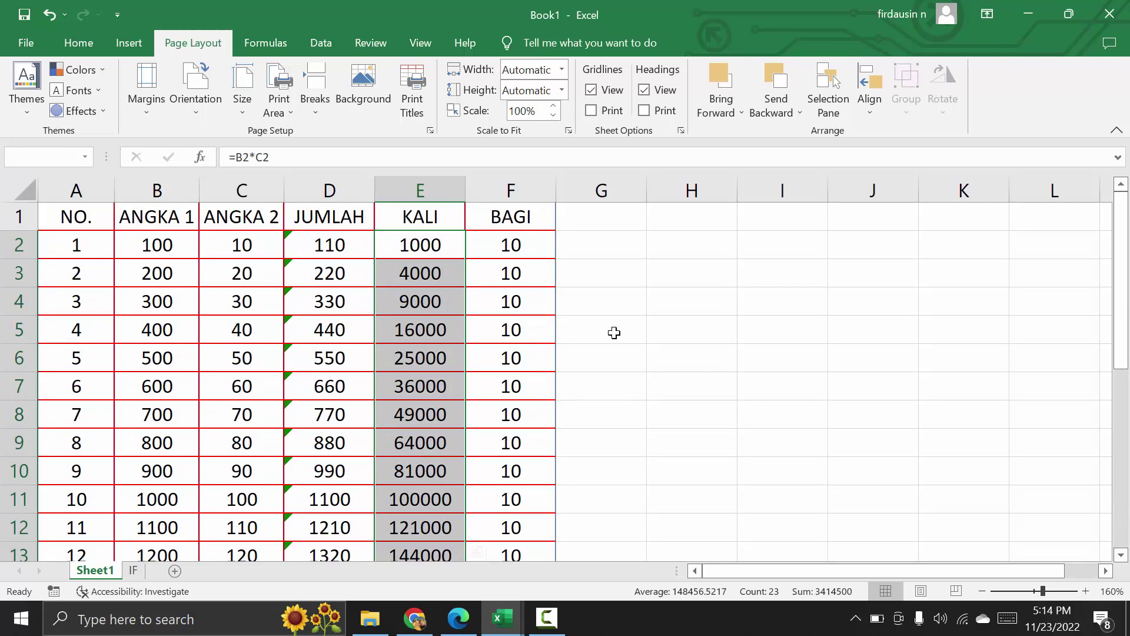
pyautogui.click(70, 48)
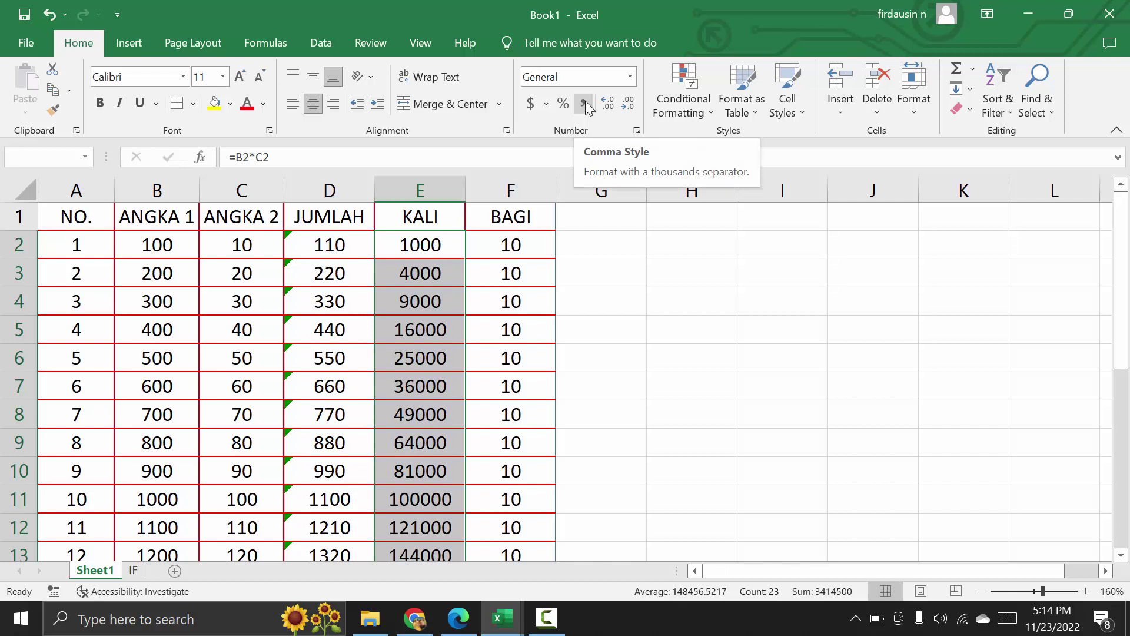
pyautogui.click(585, 100)
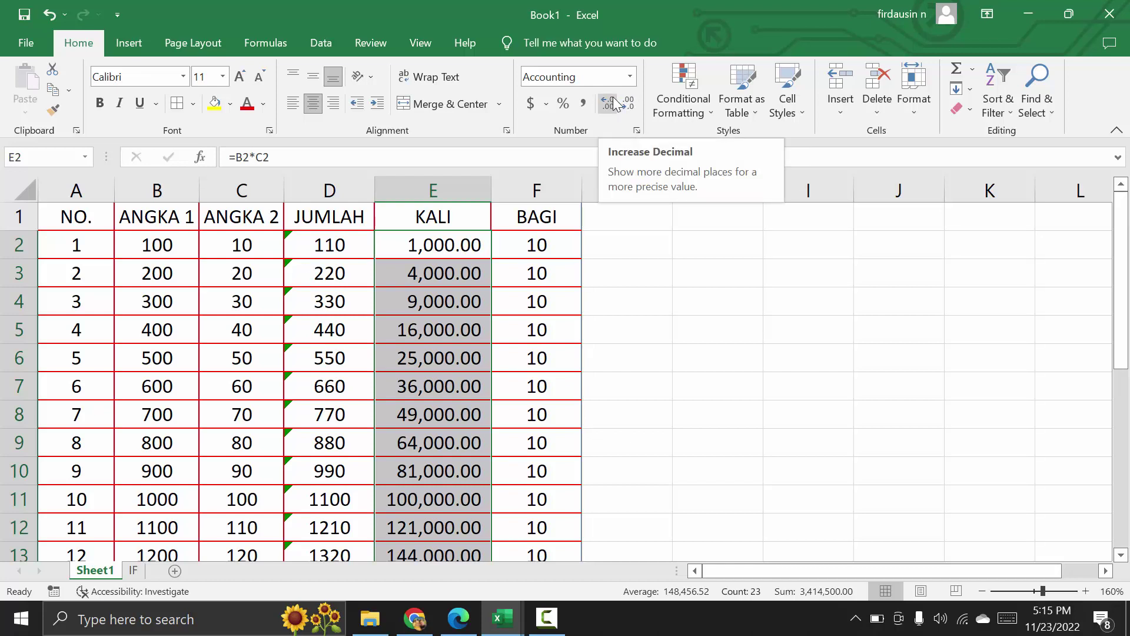
# Adjust decimals so the KALI values show whole numbers like 1,000 and 400,000.
pyautogui.click(628, 105)
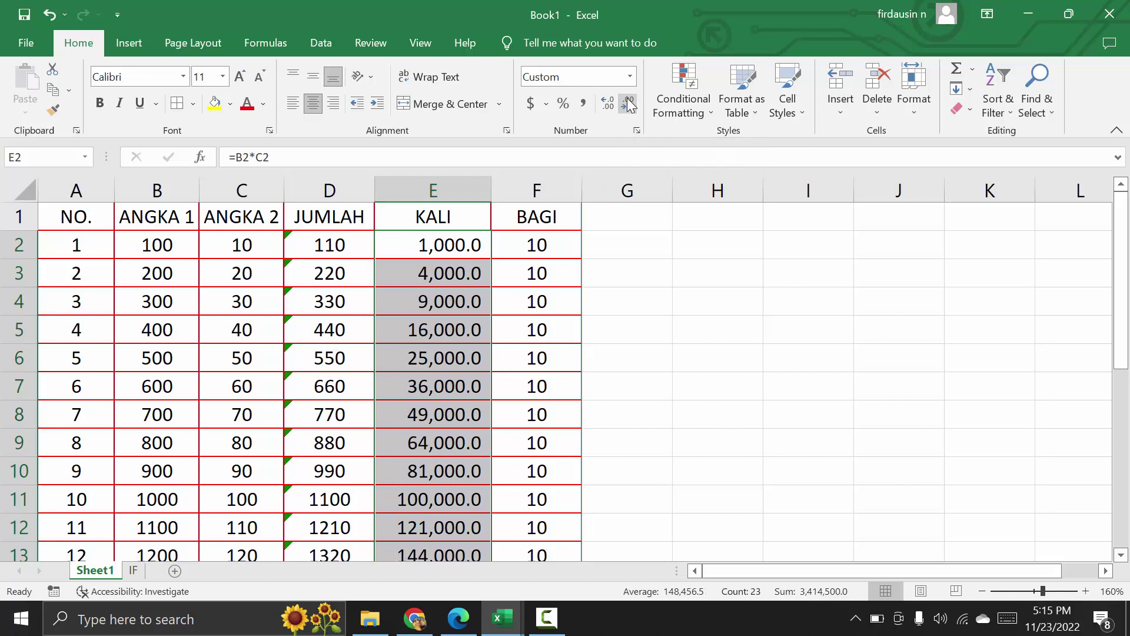
pyautogui.click(629, 104)
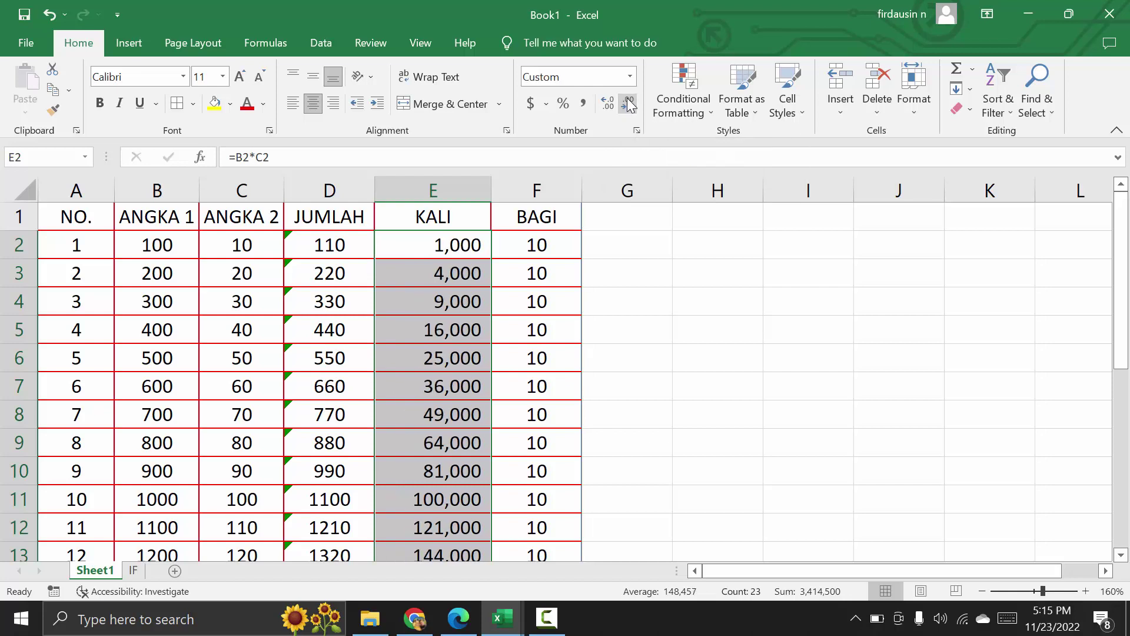
pyautogui.click(609, 108)
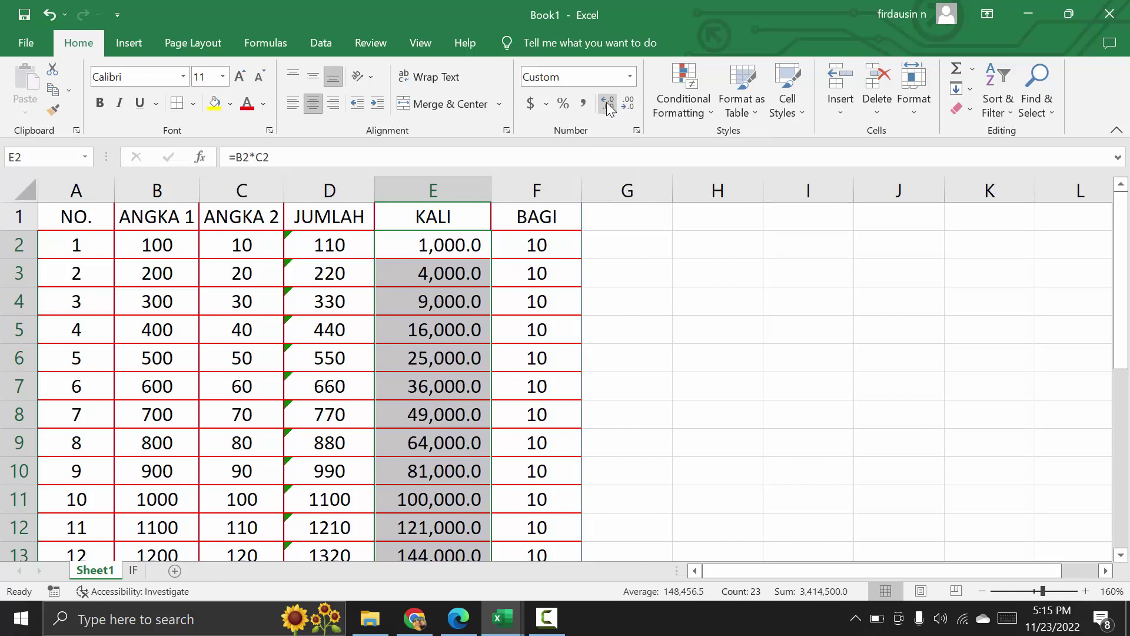
pyautogui.click(609, 108)
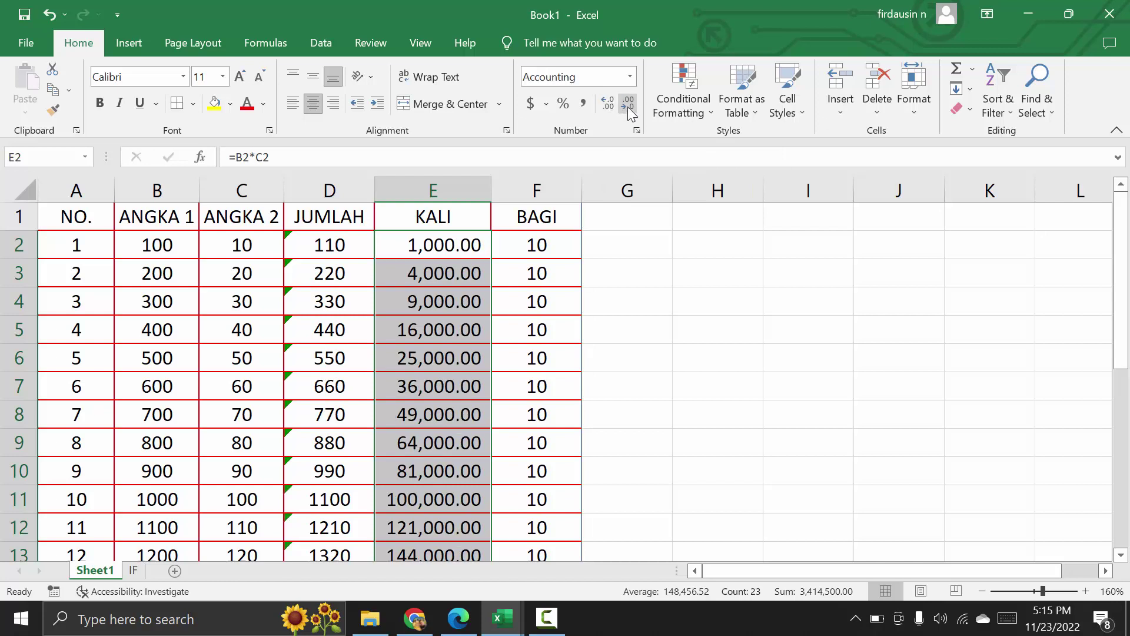
pyautogui.click(627, 108)
pyautogui.click(628, 107)
pyautogui.scroll(-2, 630, 332)
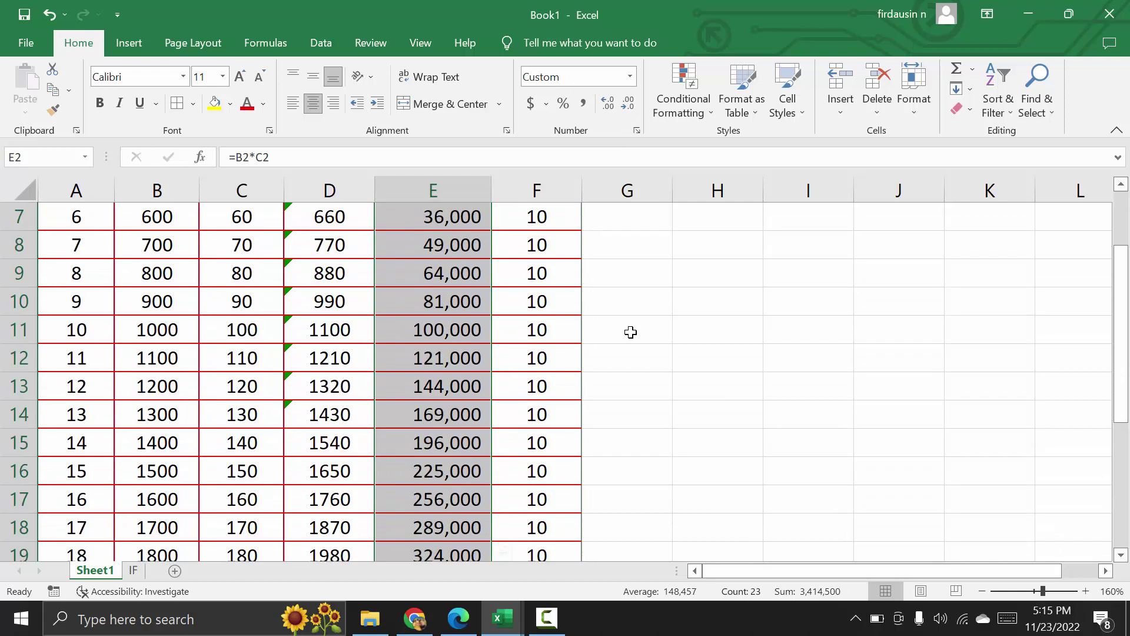
pyautogui.scroll(-2, 630, 332)
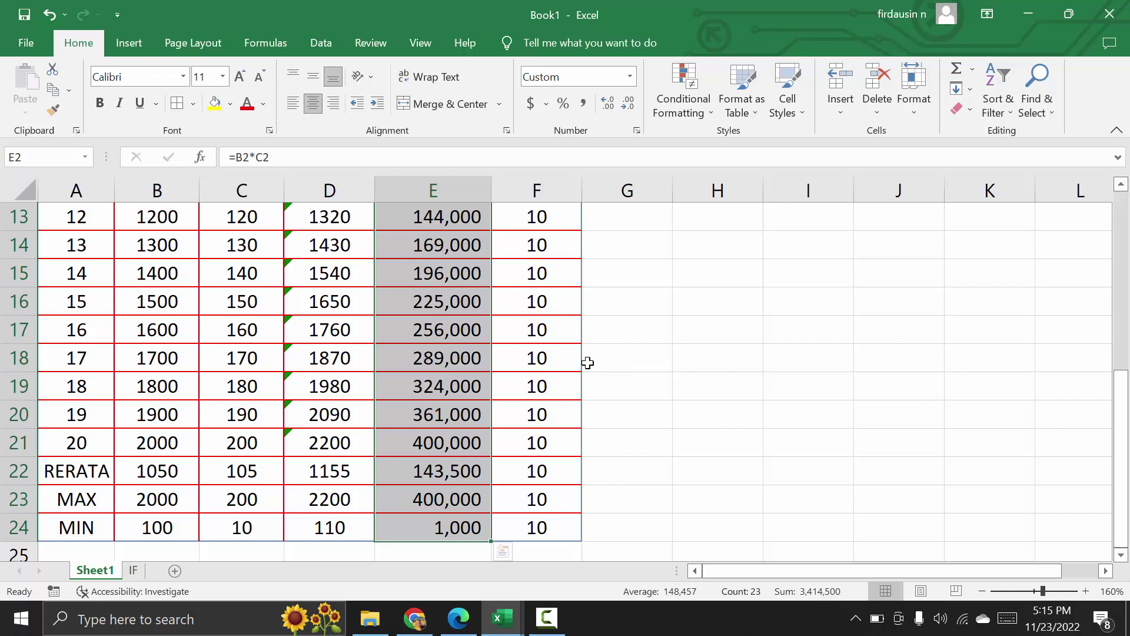
pyautogui.scroll(2, 588, 362)
pyautogui.scroll(2, 587, 362)
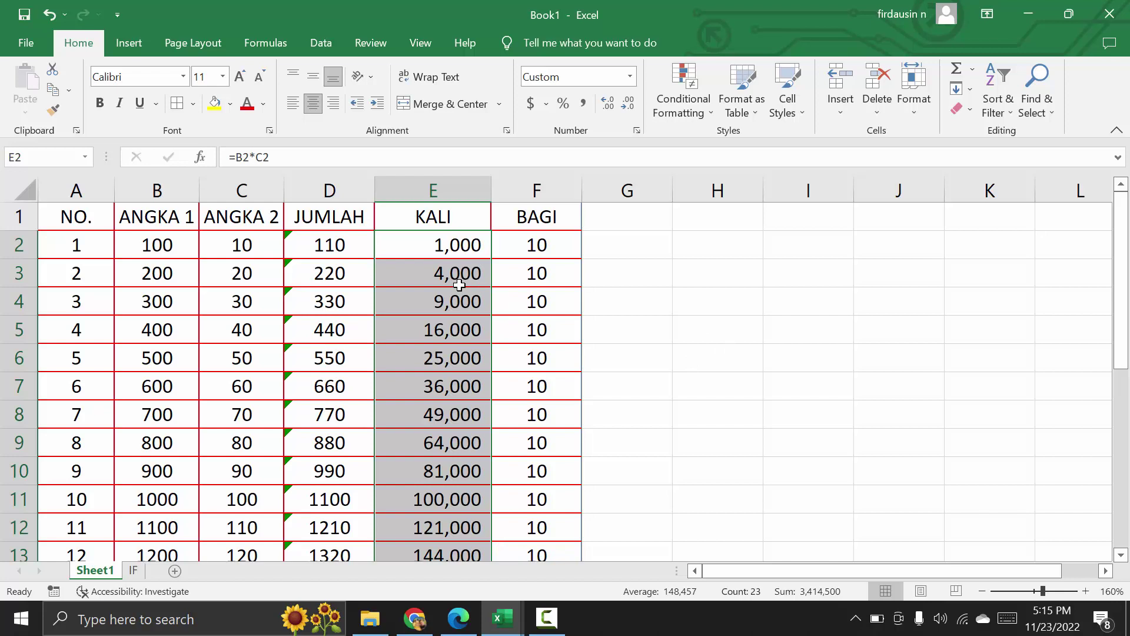
pyautogui.click(651, 274)
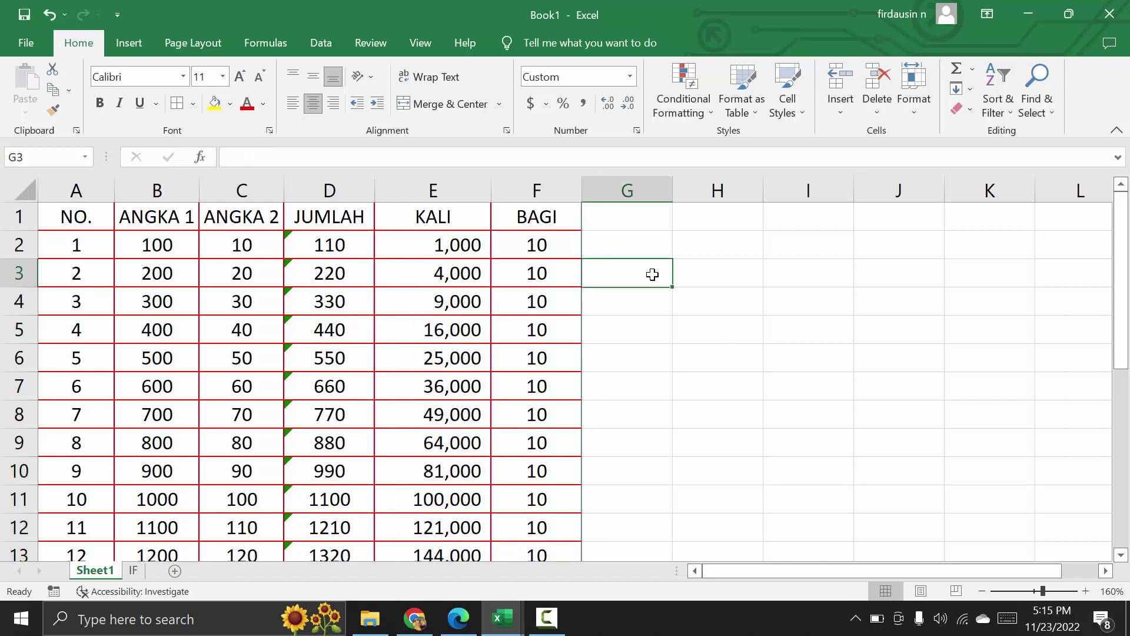
pyautogui.click(717, 244)
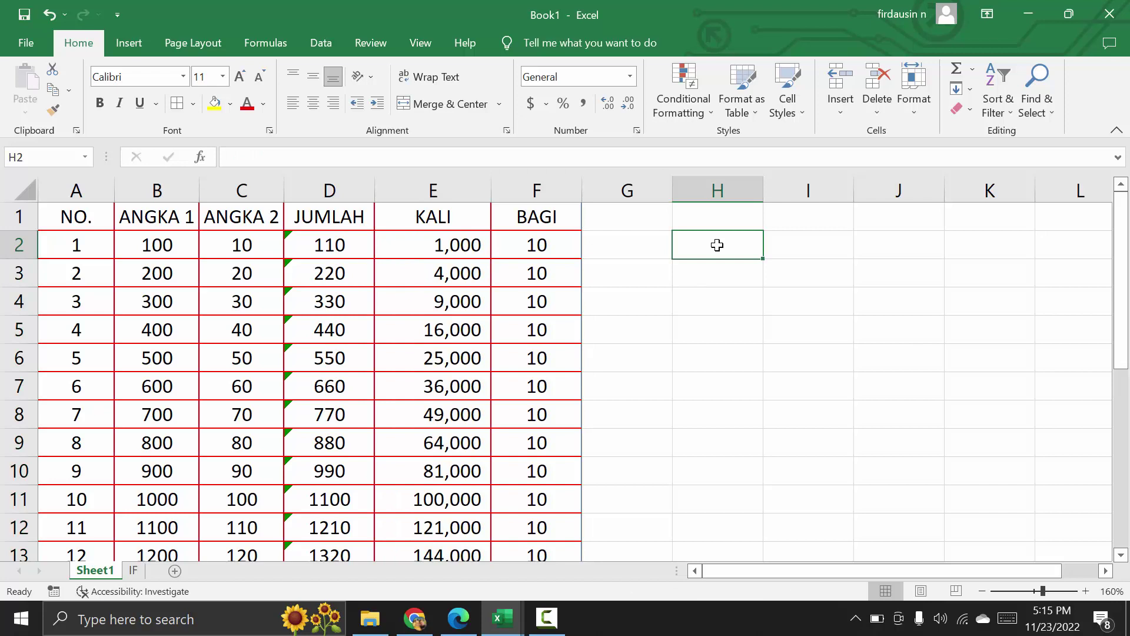
pyautogui.write('4')
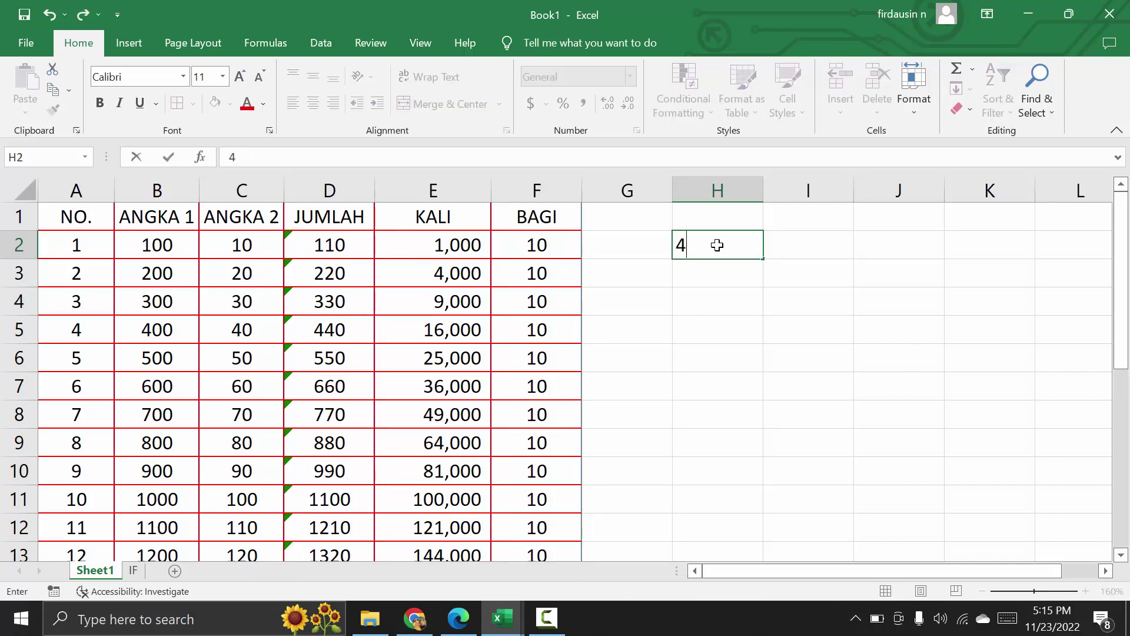
pyautogui.write('0000')
pyautogui.write('00')
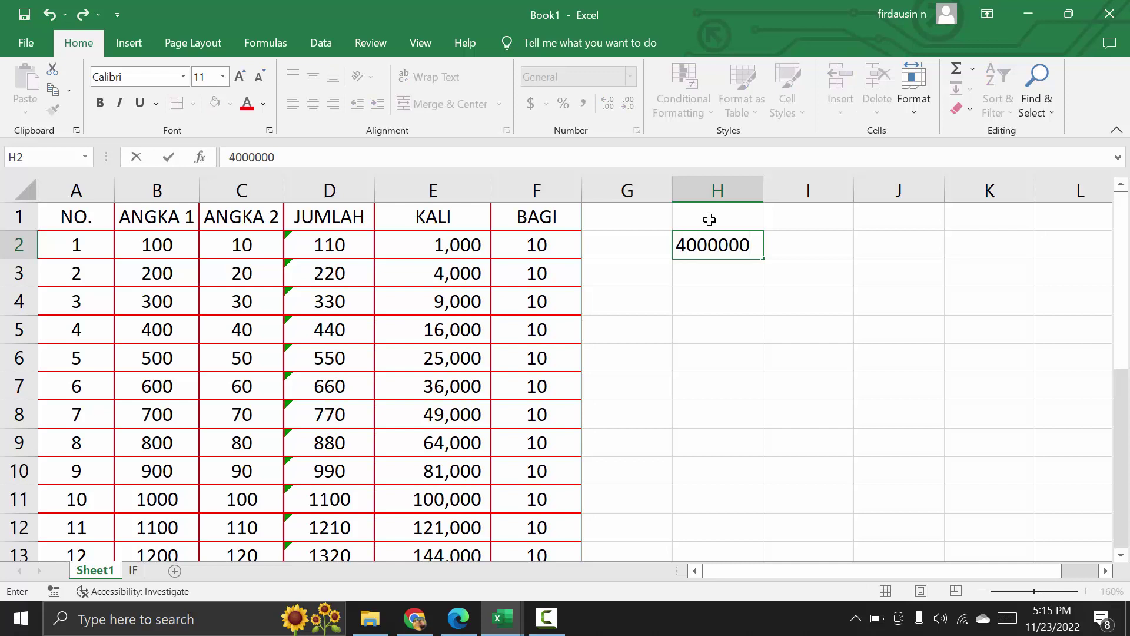
pyautogui.press('Return')
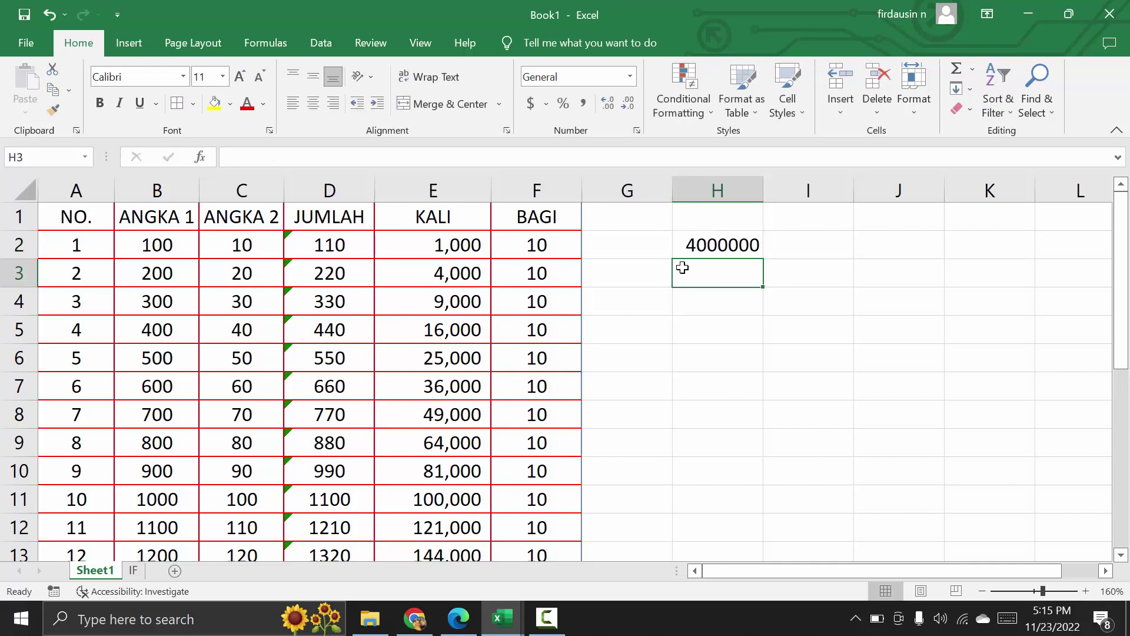
pyautogui.click(714, 247)
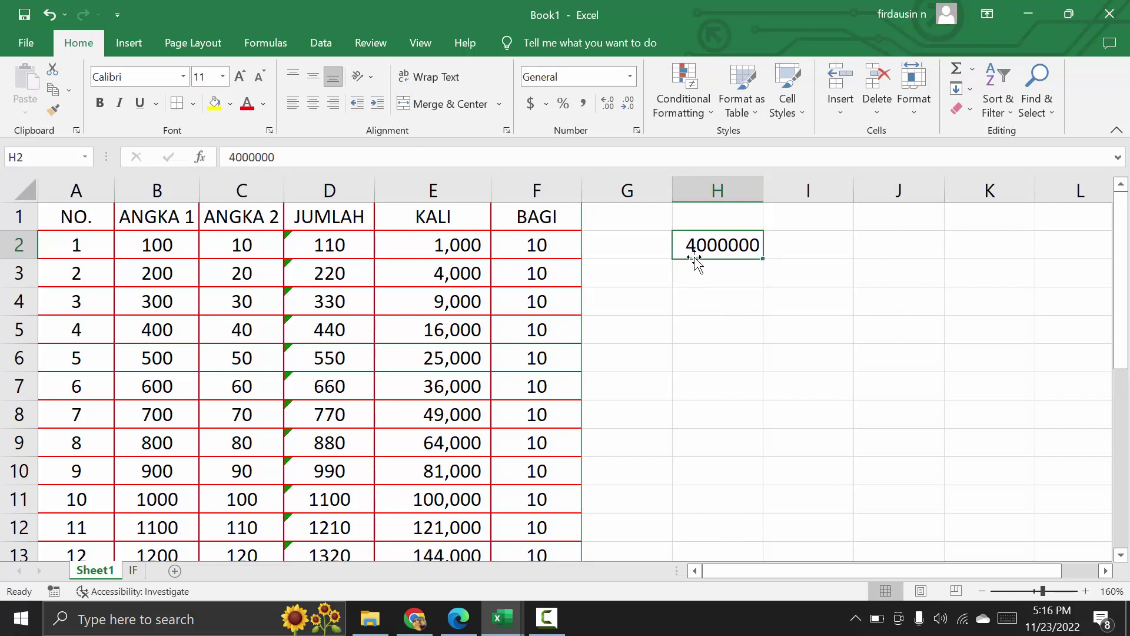
pyautogui.click(584, 104)
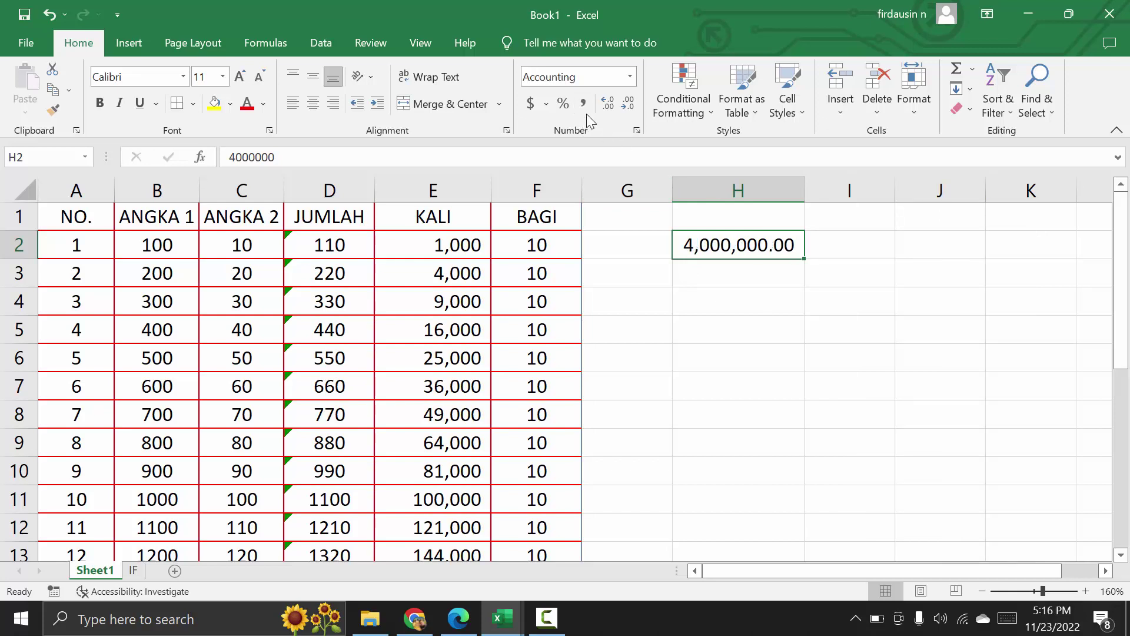
pyautogui.click(634, 105)
pyautogui.click(635, 105)
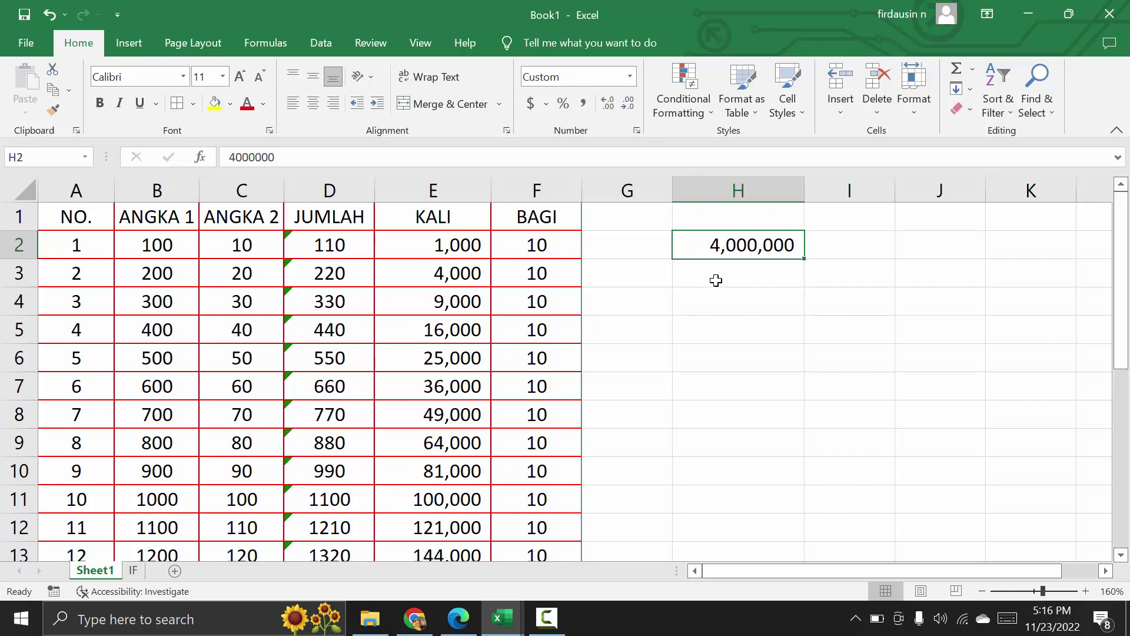
pyautogui.press('Delete')
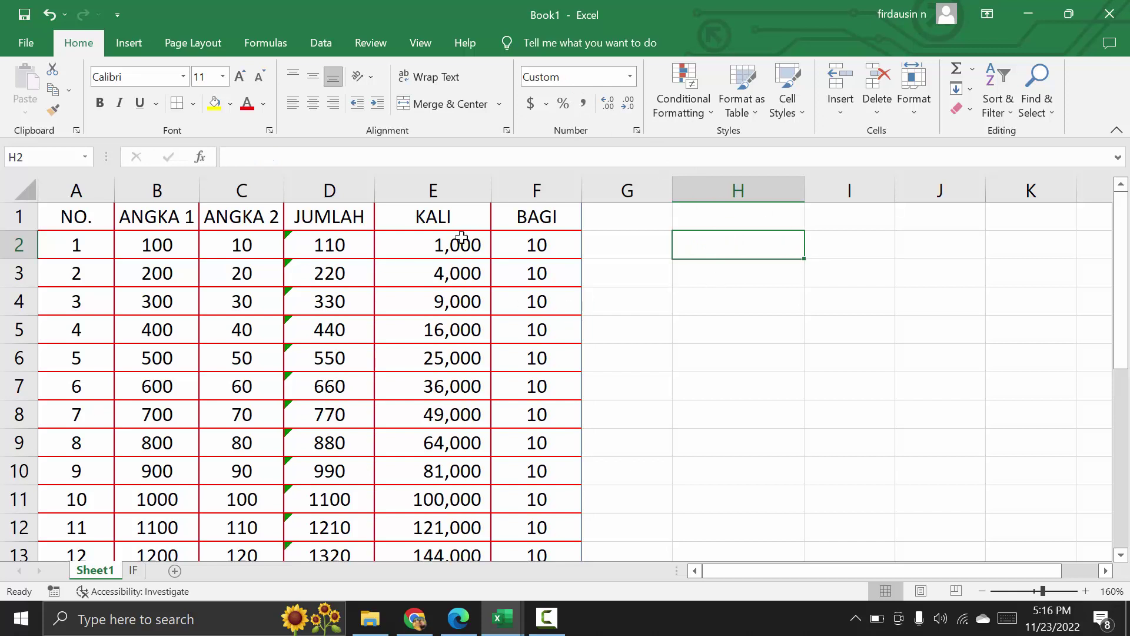
pyautogui.click(462, 237)
pyautogui.scroll(-5, 430, 313)
pyautogui.scroll(-1, 436, 330)
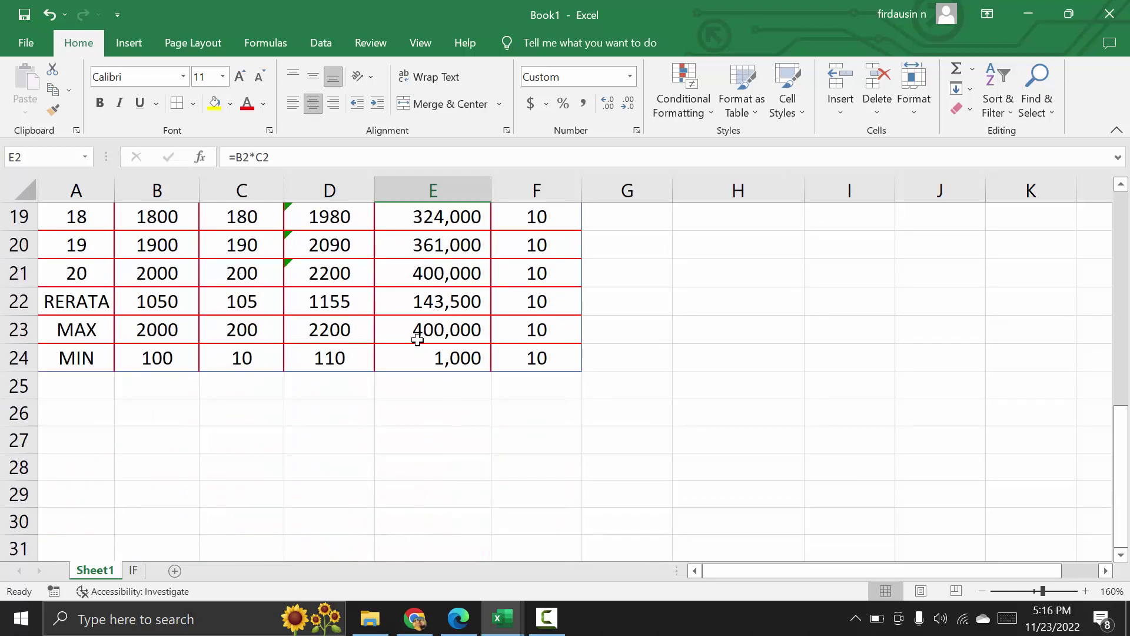
# Select KALI values E2:E24 and choose the Accounting category in Format Cells.
pyautogui.keyDown('shift'); pyautogui.click(421, 358); pyautogui.keyUp('shift')
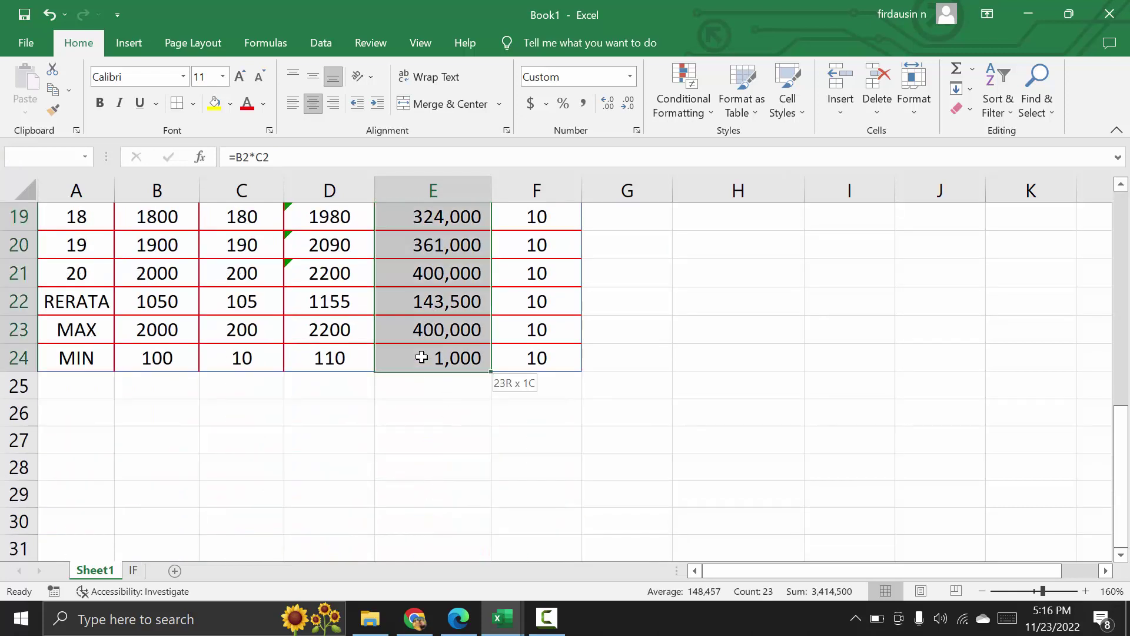
pyautogui.scroll(6, 607, 248)
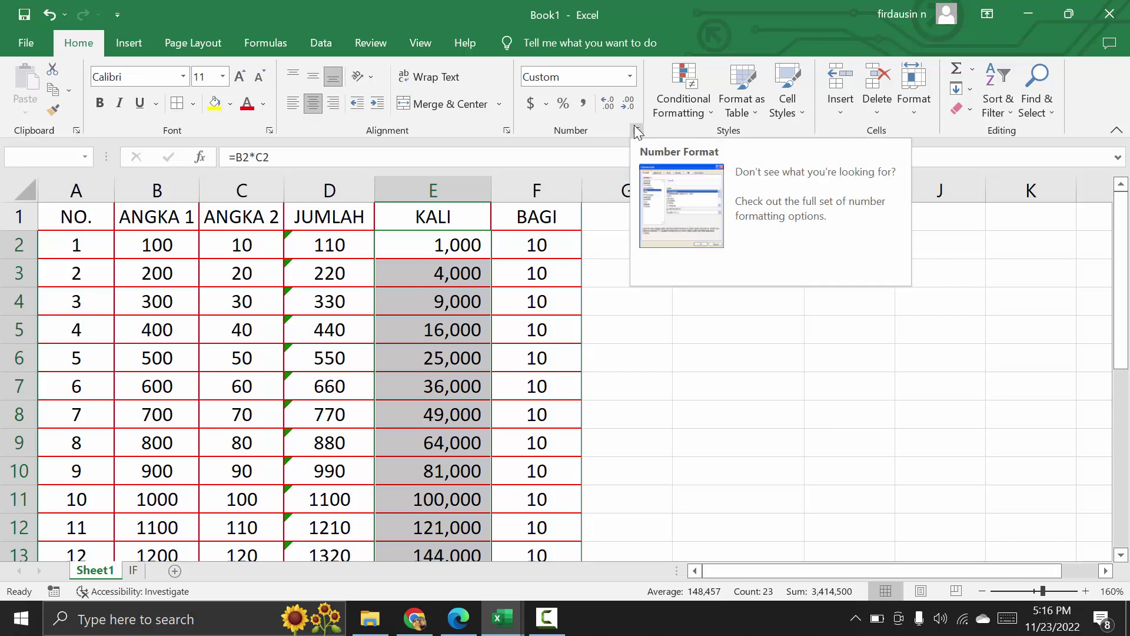
pyautogui.rightClick(449, 304)
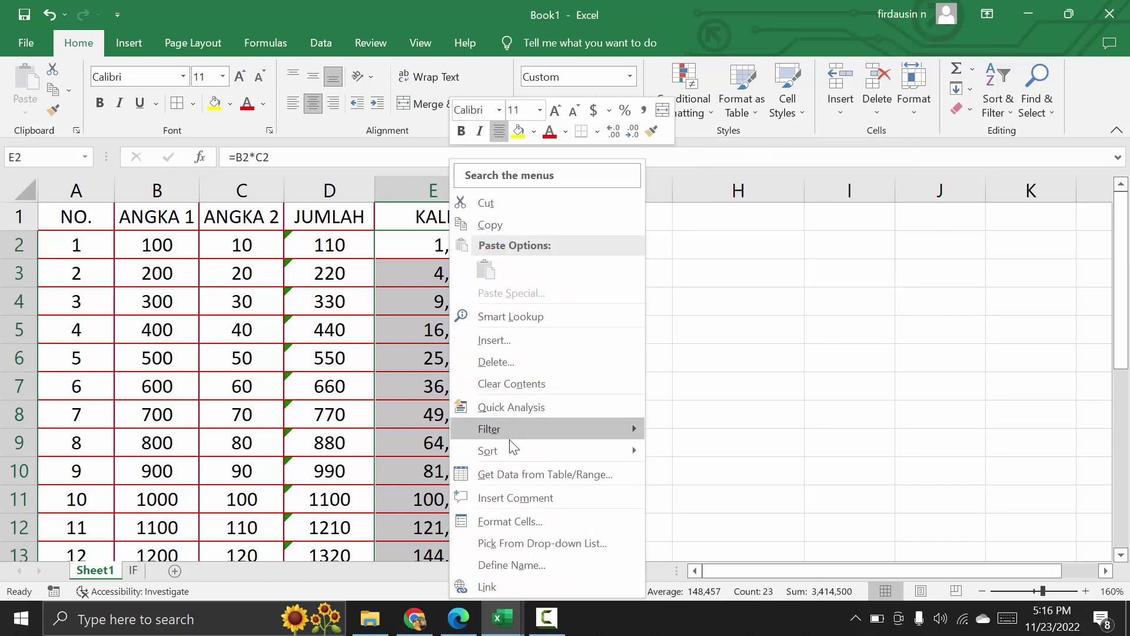
pyautogui.click(509, 521)
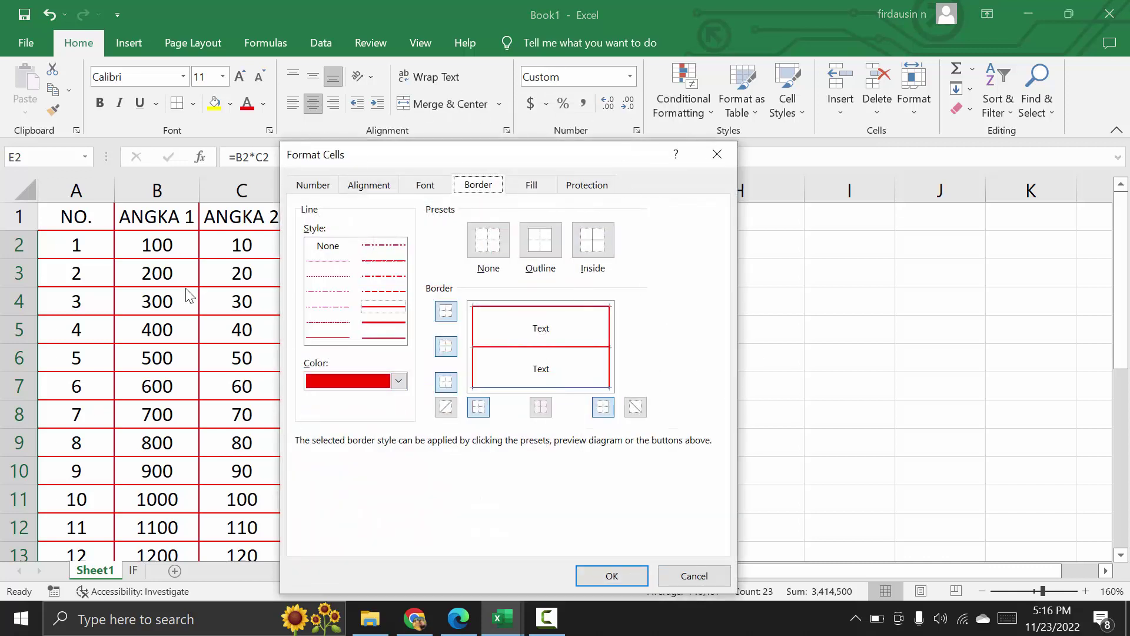
pyautogui.moveTo(396, 159)
pyautogui.mouseDown()
pyautogui.moveTo(632, 147)
pyautogui.moveTo(629, 173)
pyautogui.mouseUp()
pyautogui.click(549, 199)
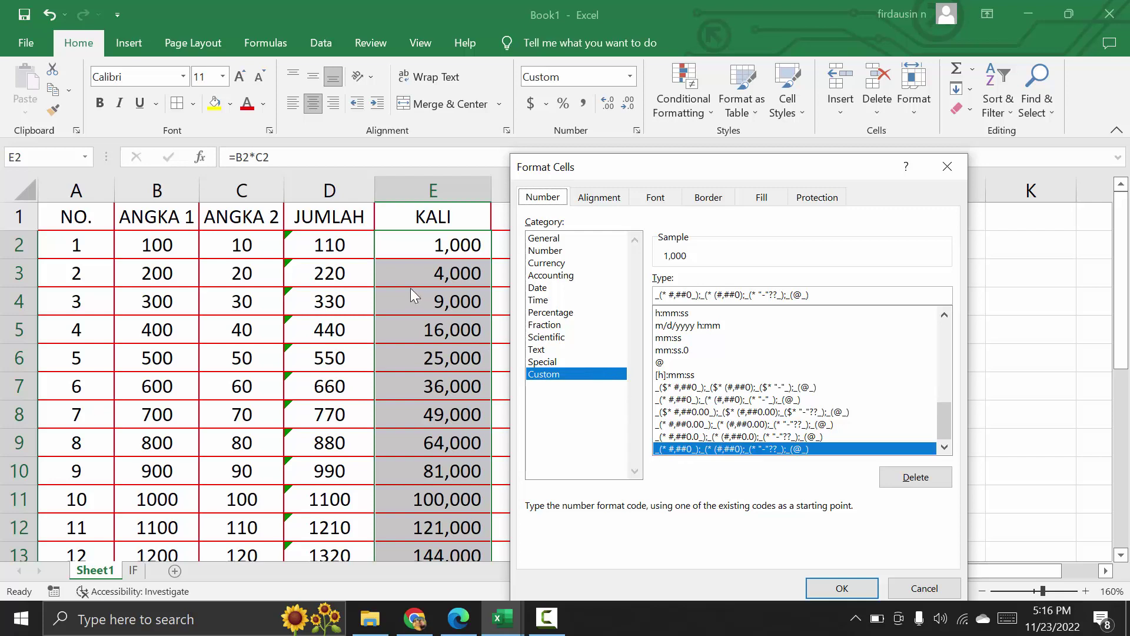
pyautogui.click(566, 278)
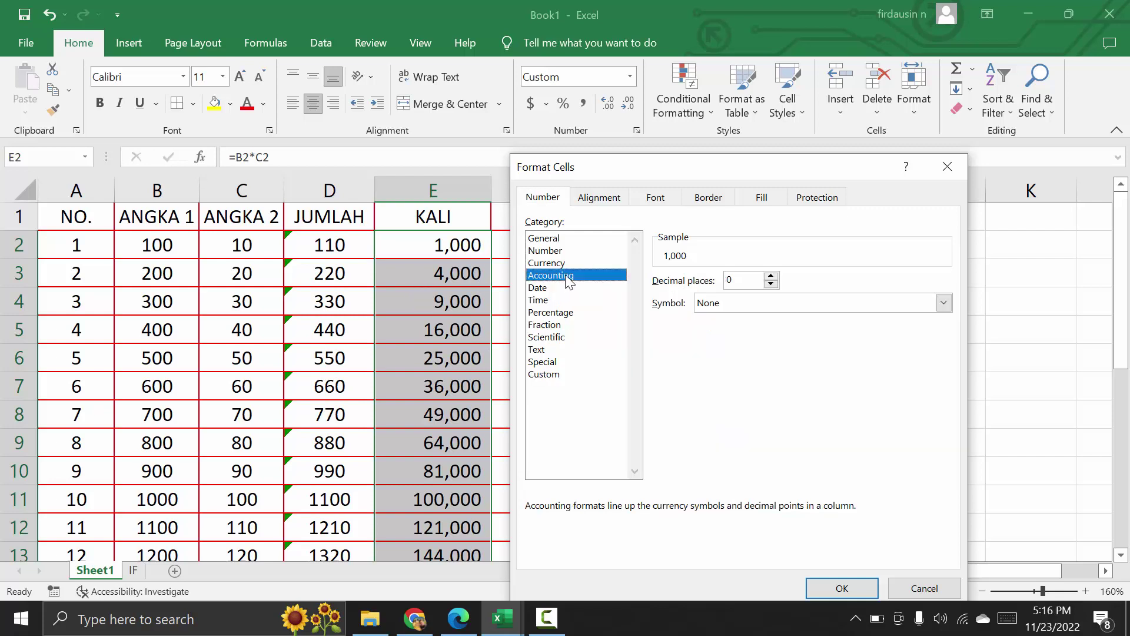
pyautogui.click(560, 263)
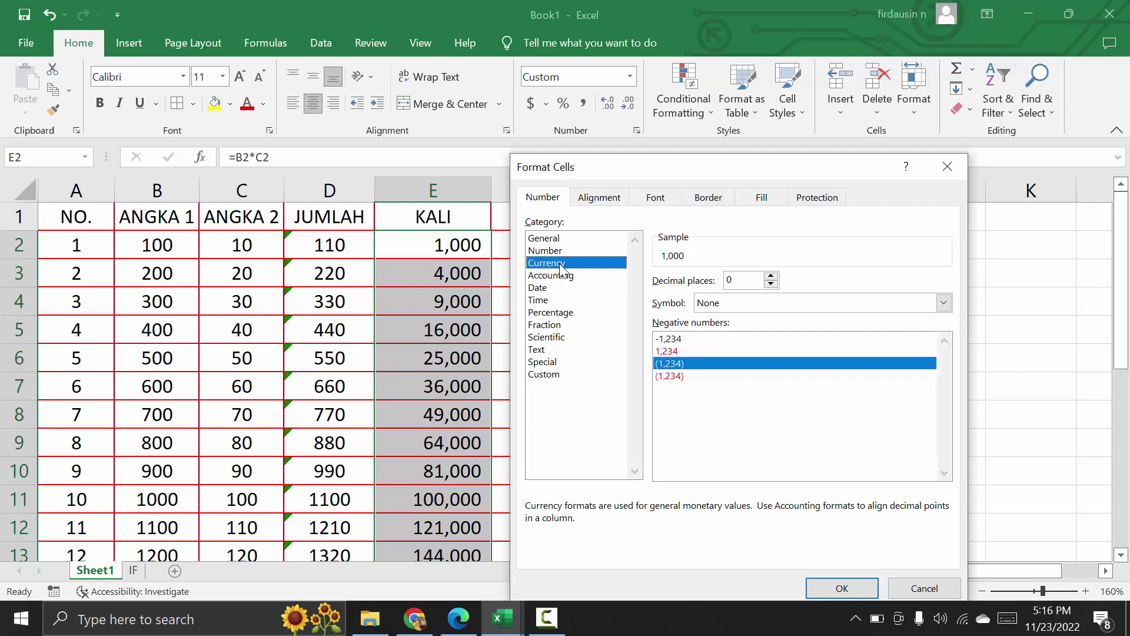
pyautogui.click(559, 276)
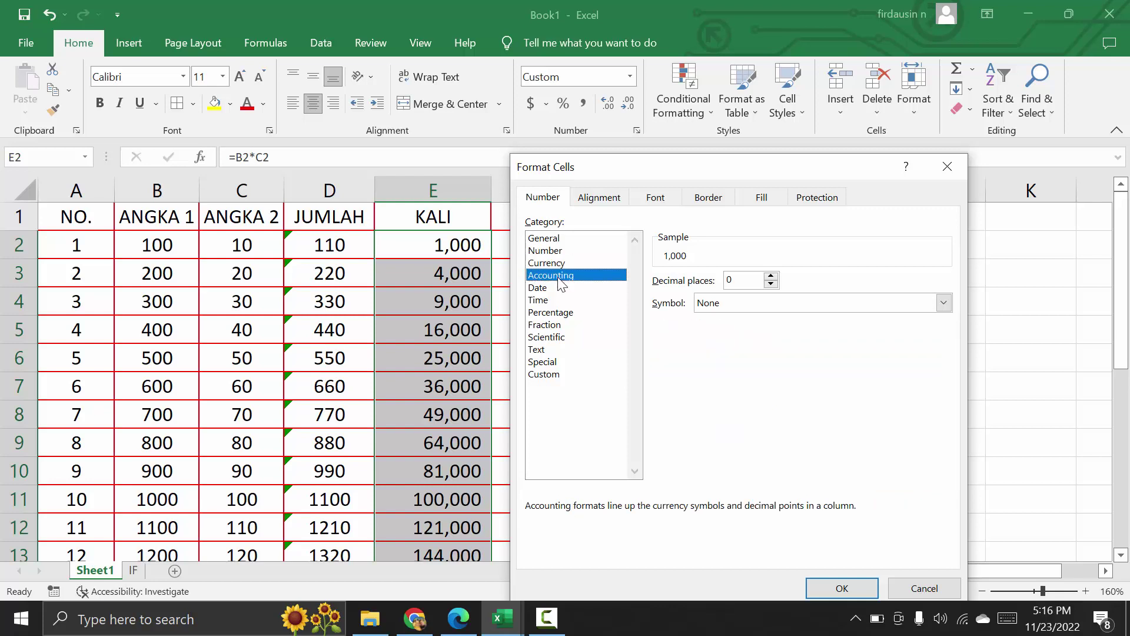
# Set the accounting symbol to Rp Indonesian and apply it to the KALI values.
pyautogui.click(741, 302)
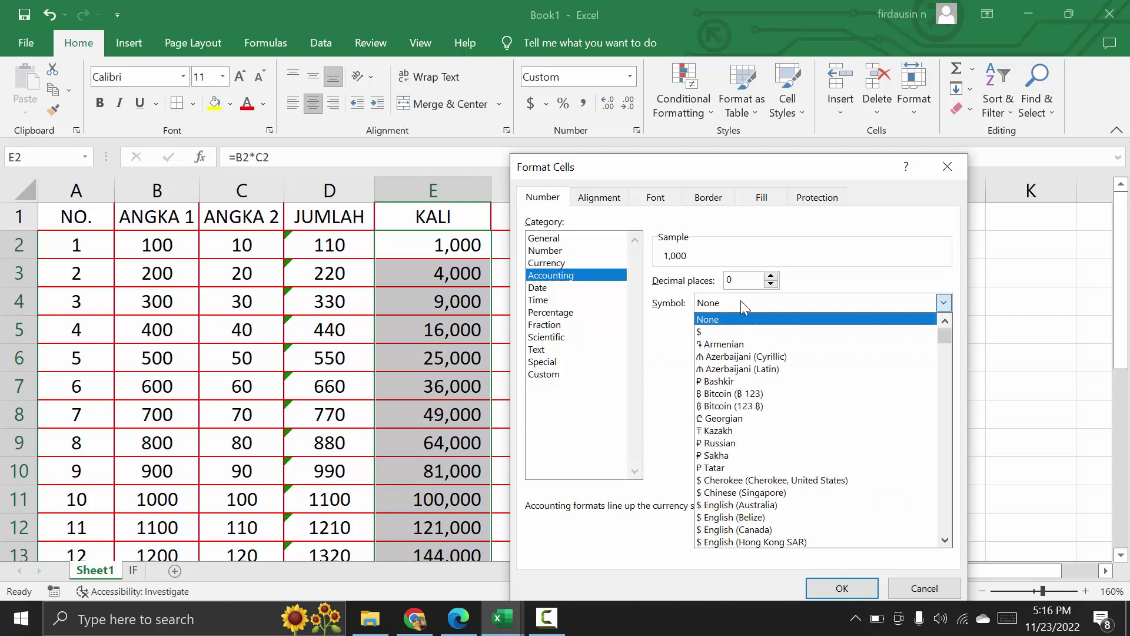
pyautogui.press('r')
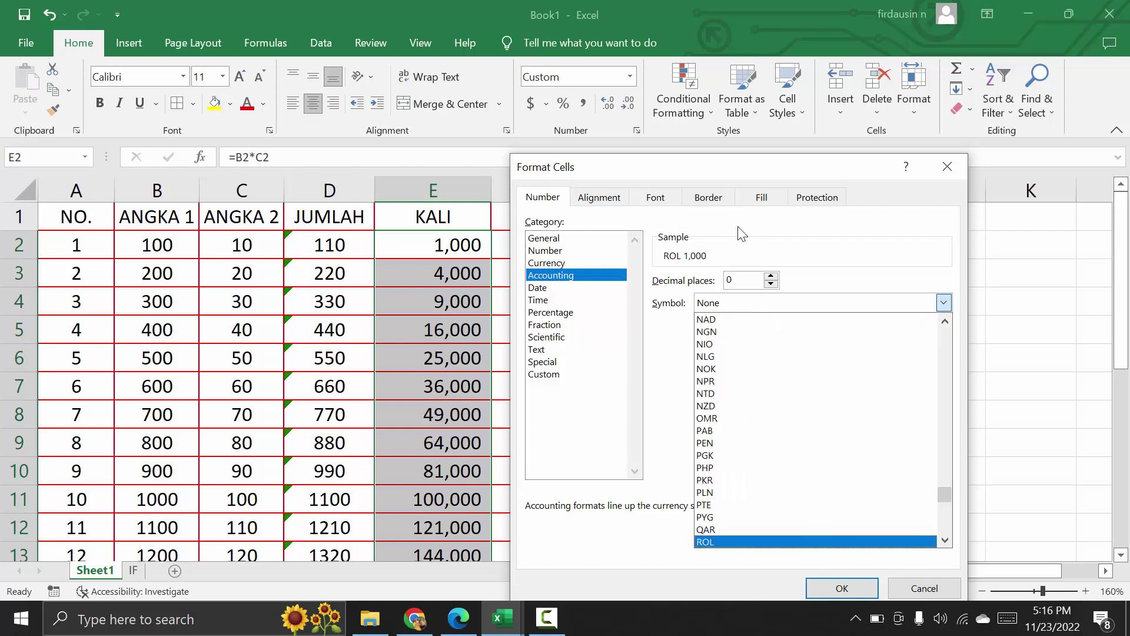
pyautogui.scroll(4, 812, 449)
pyautogui.scroll(2, 814, 436)
pyautogui.scroll(3, 814, 440)
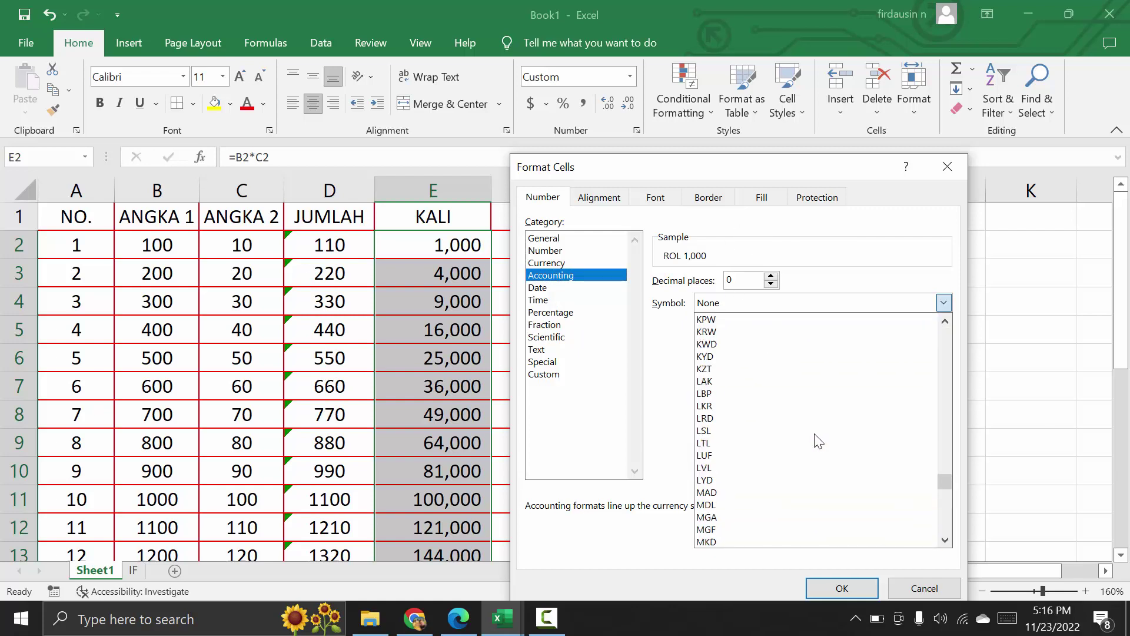
pyautogui.scroll(2, 814, 440)
pyautogui.moveTo(944, 486)
pyautogui.mouseDown()
pyautogui.moveTo(955, 442)
pyautogui.moveTo(930, 421)
pyautogui.mouseUp()
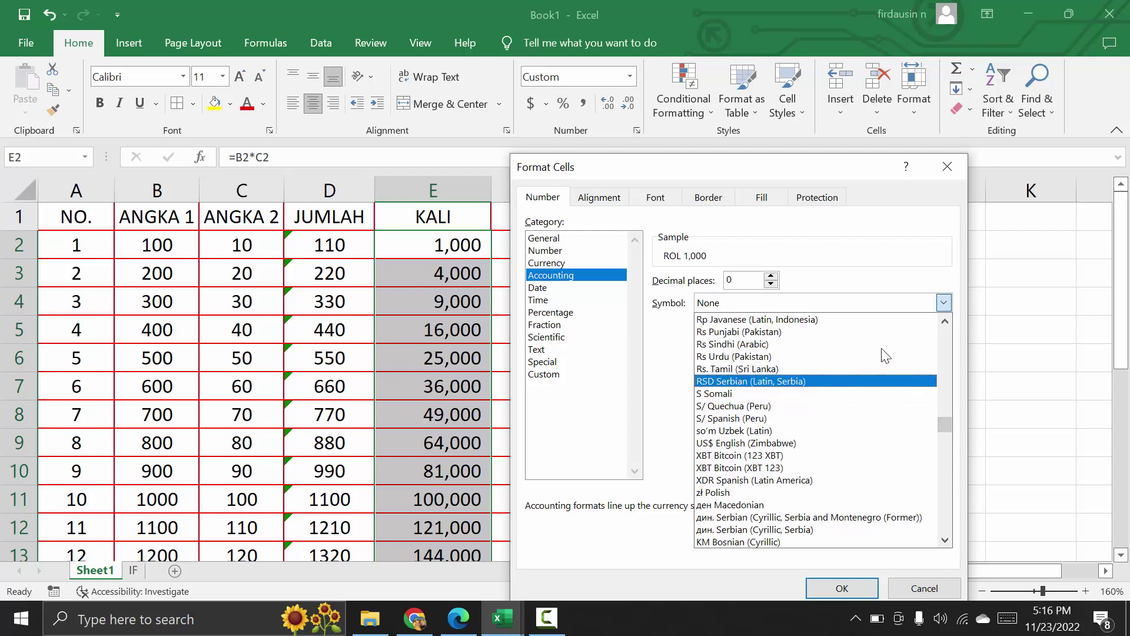
pyautogui.click(945, 321)
pyautogui.click(948, 322)
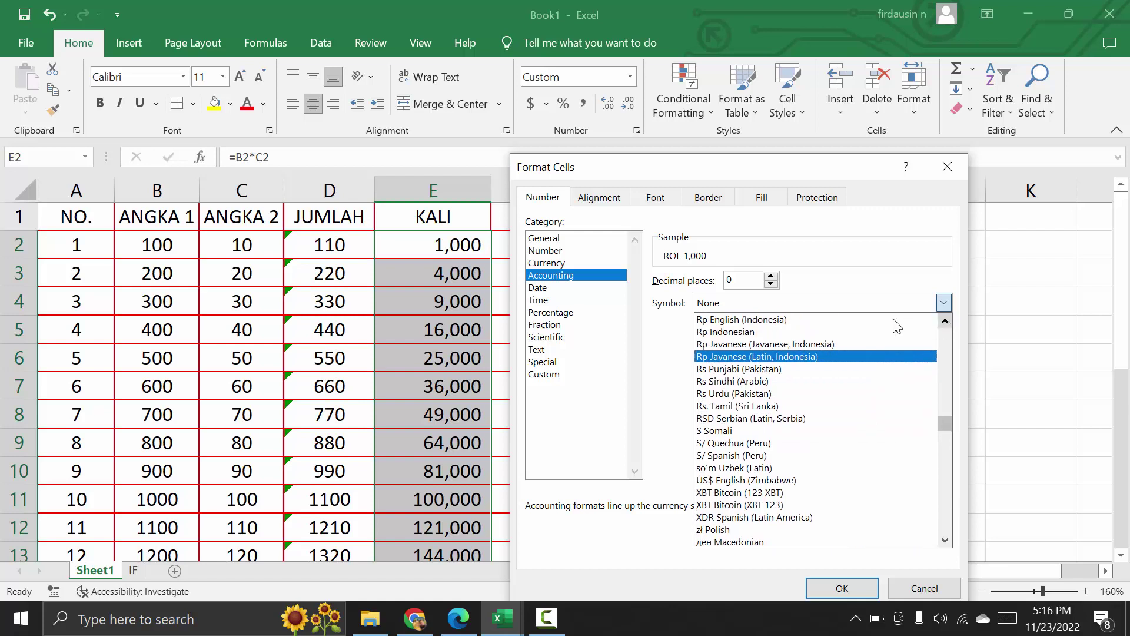
pyautogui.click(746, 333)
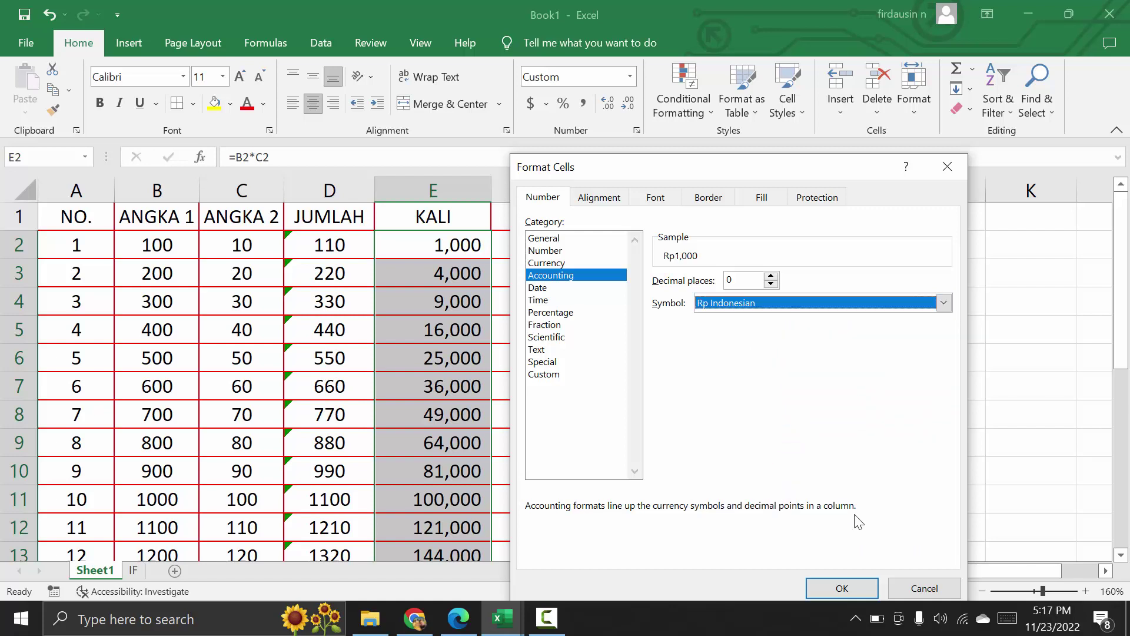
pyautogui.click(842, 588)
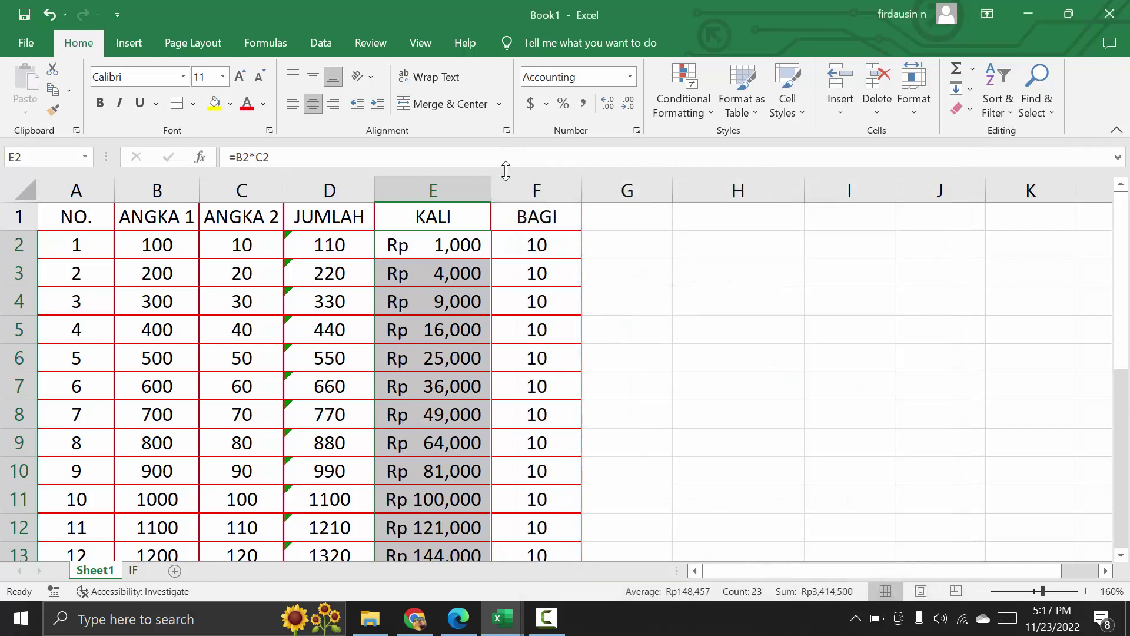
# Widen column E in two drags so amounts up to Rp 400,000 fit, checking cells E7, E2 and C2.
pyautogui.moveTo(492, 190); pyautogui.dragTo(521, 190)
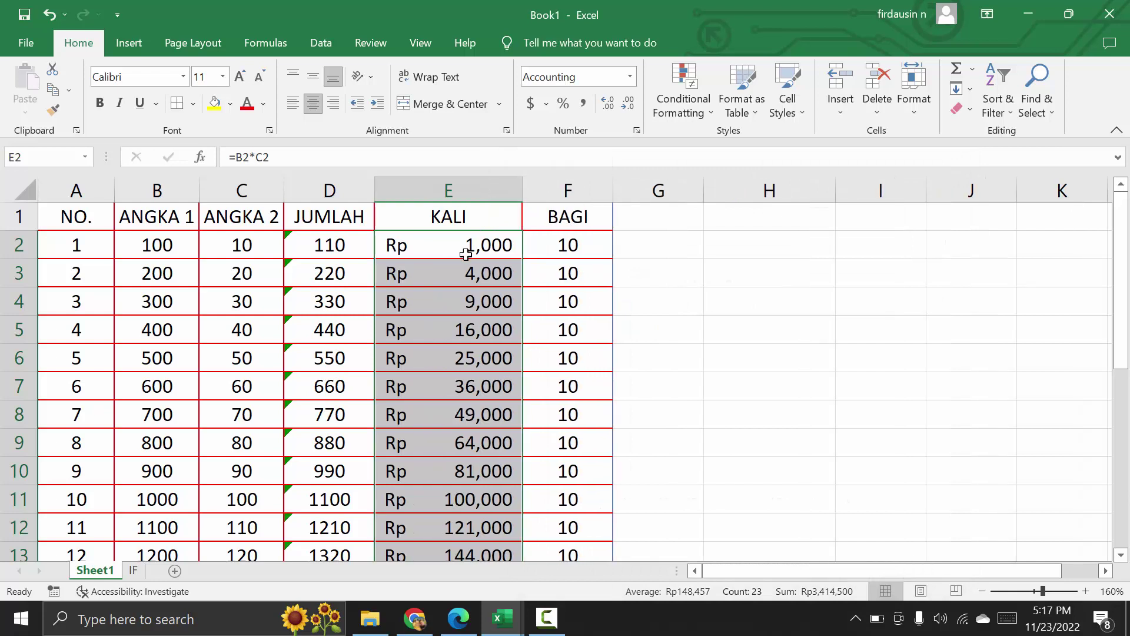
pyautogui.click(431, 382)
pyautogui.scroll(-6, 431, 382)
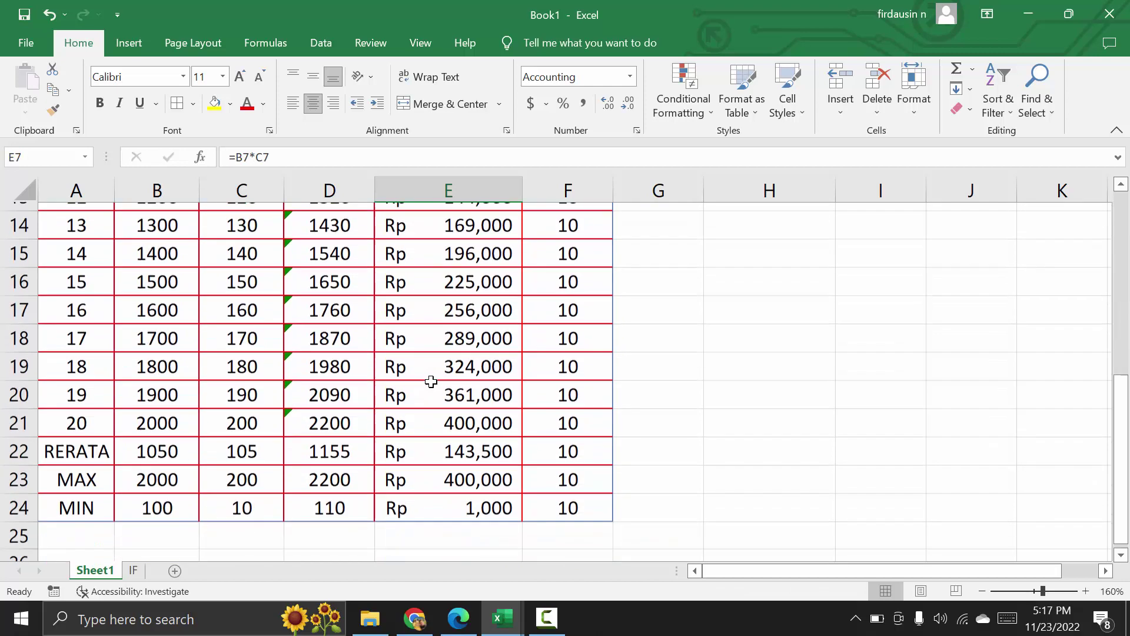
pyautogui.scroll(3, 431, 382)
pyautogui.scroll(3, 431, 382)
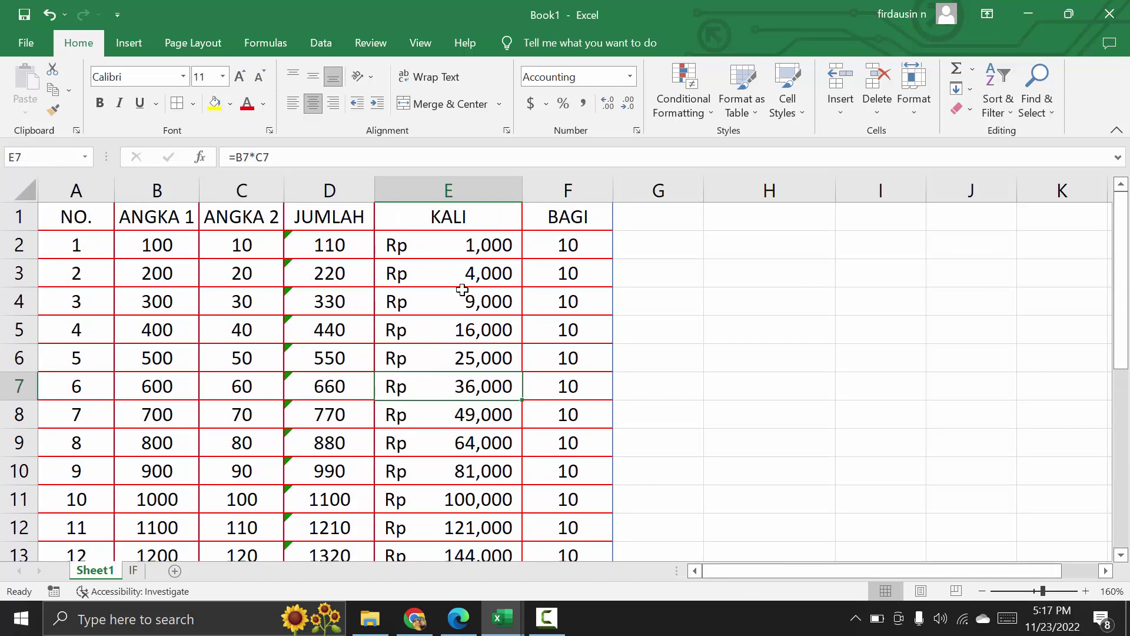
pyautogui.click(392, 246)
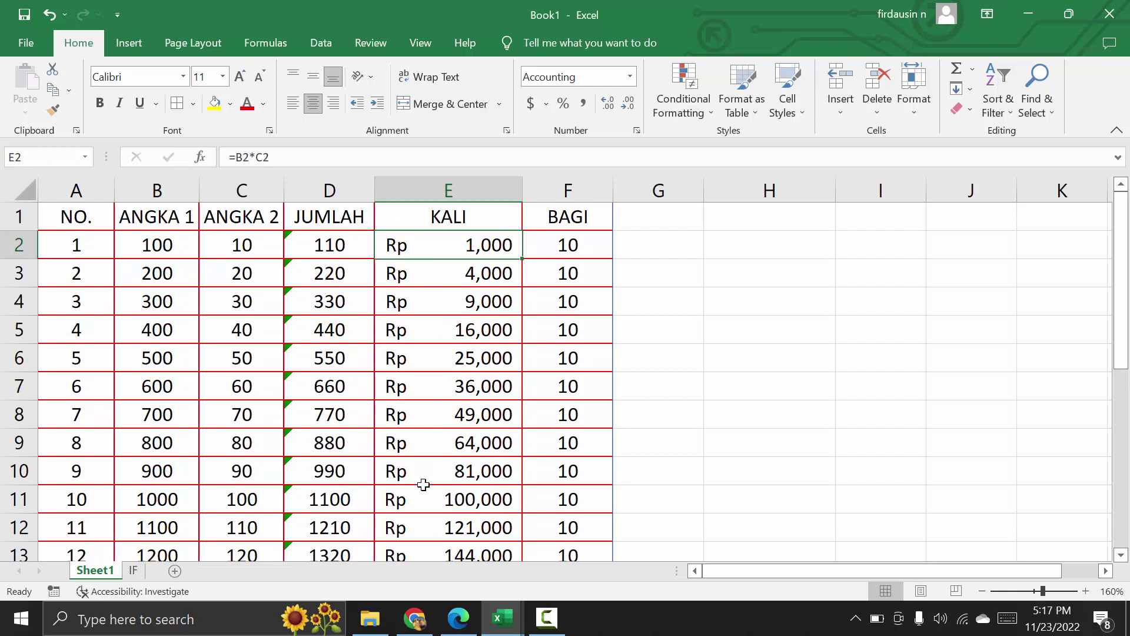
pyautogui.scroll(-5, 424, 484)
pyautogui.moveTo(522, 194)
pyautogui.mouseDown()
pyautogui.moveTo(563, 196)
pyautogui.moveTo(547, 189)
pyautogui.mouseUp()
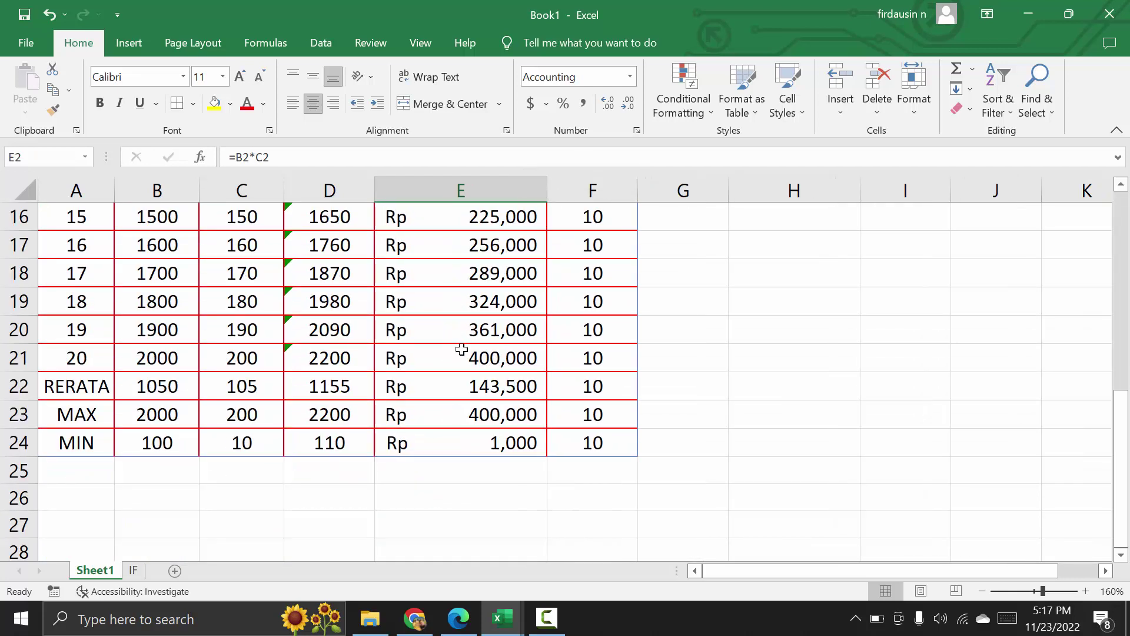
pyautogui.scroll(5, 462, 349)
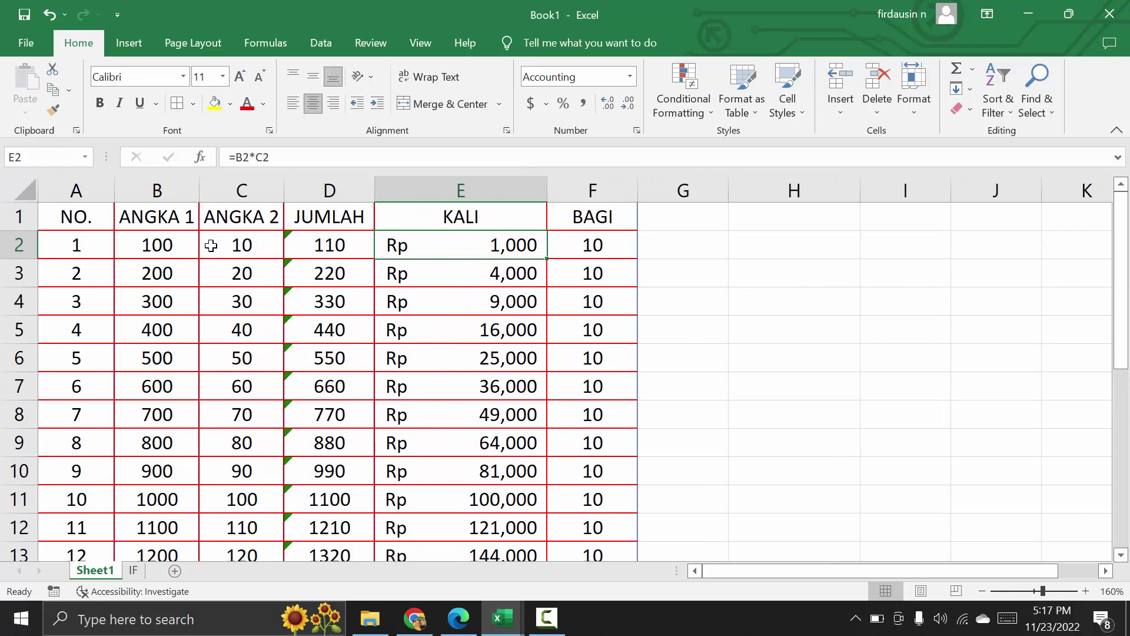
pyautogui.click(211, 245)
# Format BAGI values F2:F24 as Currency with the Rp Indonesian symbol, showing Rp10.00.
pyautogui.click(581, 251)
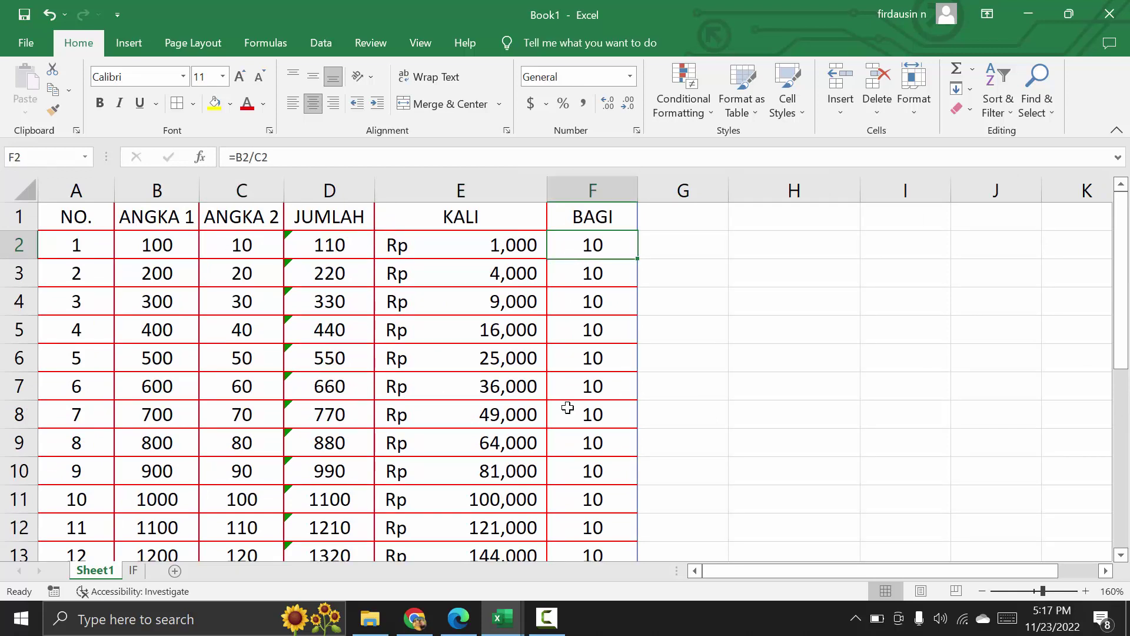
pyautogui.scroll(-4, 568, 447)
pyautogui.keyDown('shift'); pyautogui.click(580, 528); pyautogui.keyUp('shift')
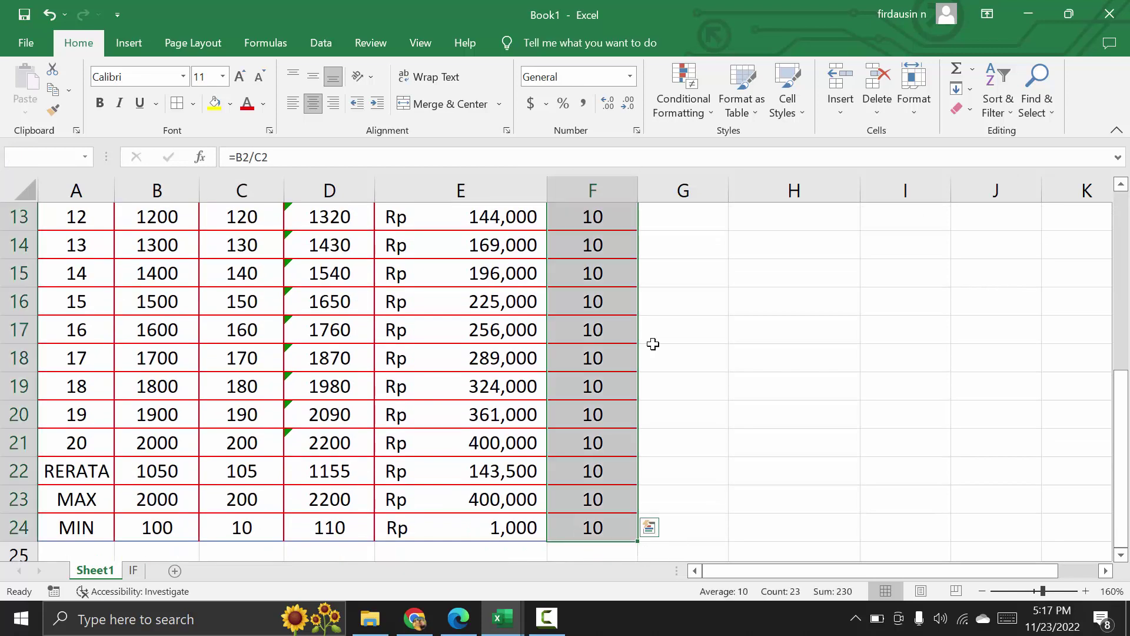
pyautogui.click(636, 130)
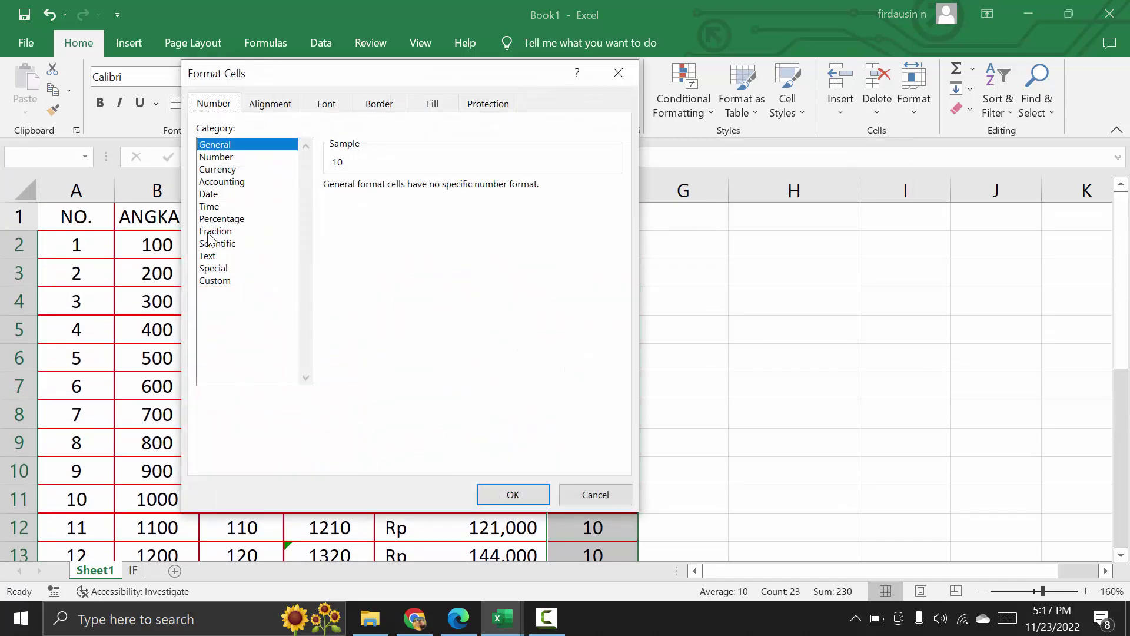
pyautogui.moveTo(264, 74); pyautogui.dragTo(763, 147)
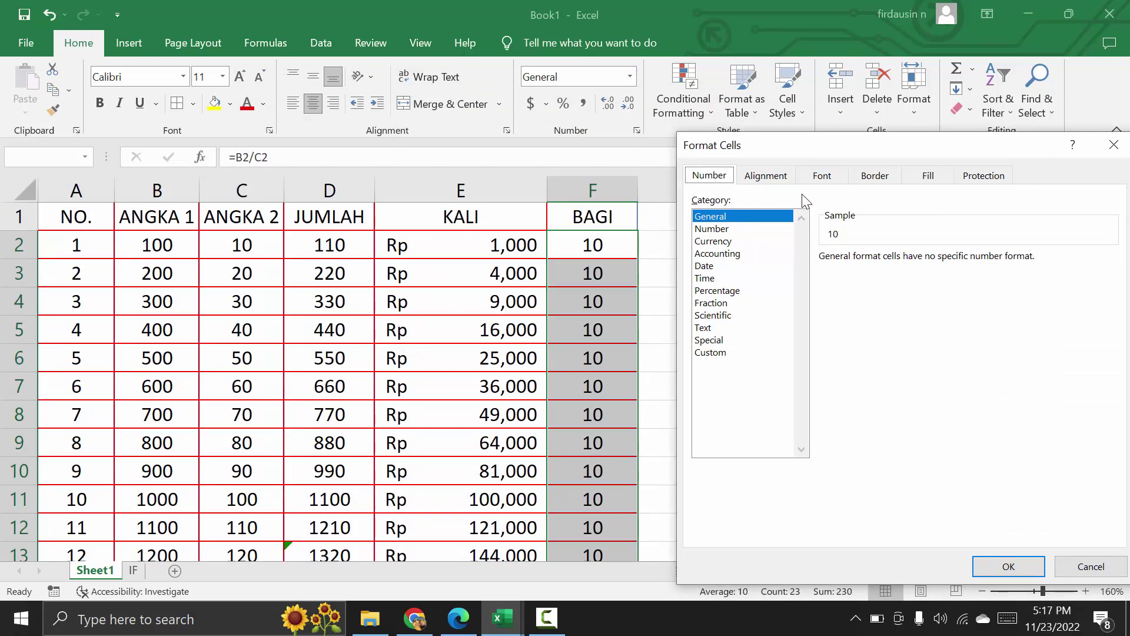
pyautogui.click(713, 241)
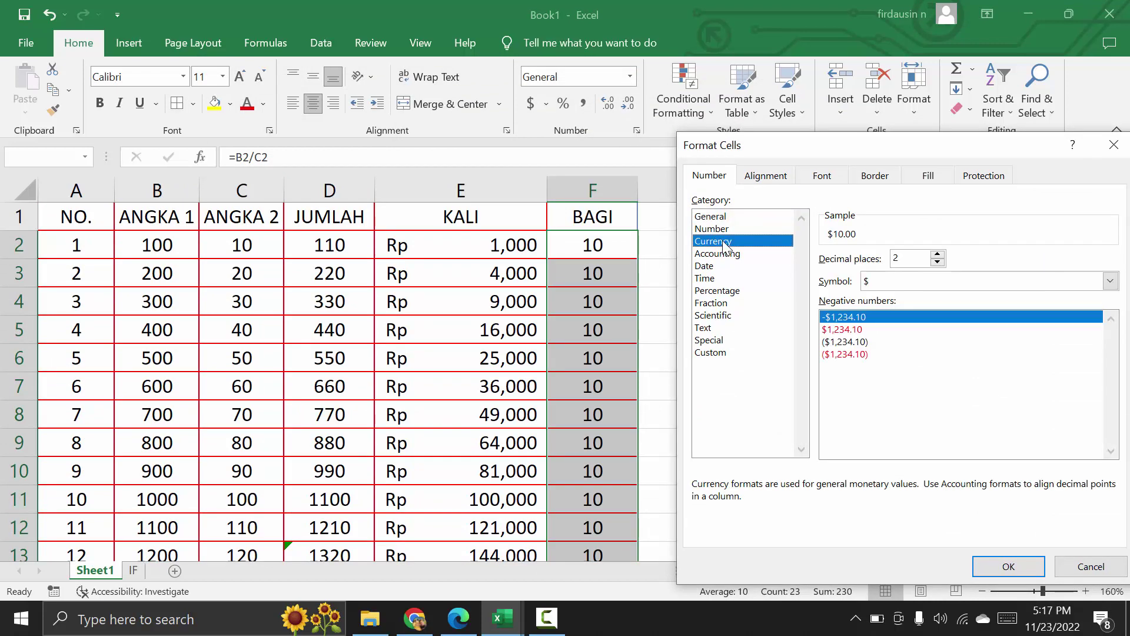
pyautogui.click(905, 284)
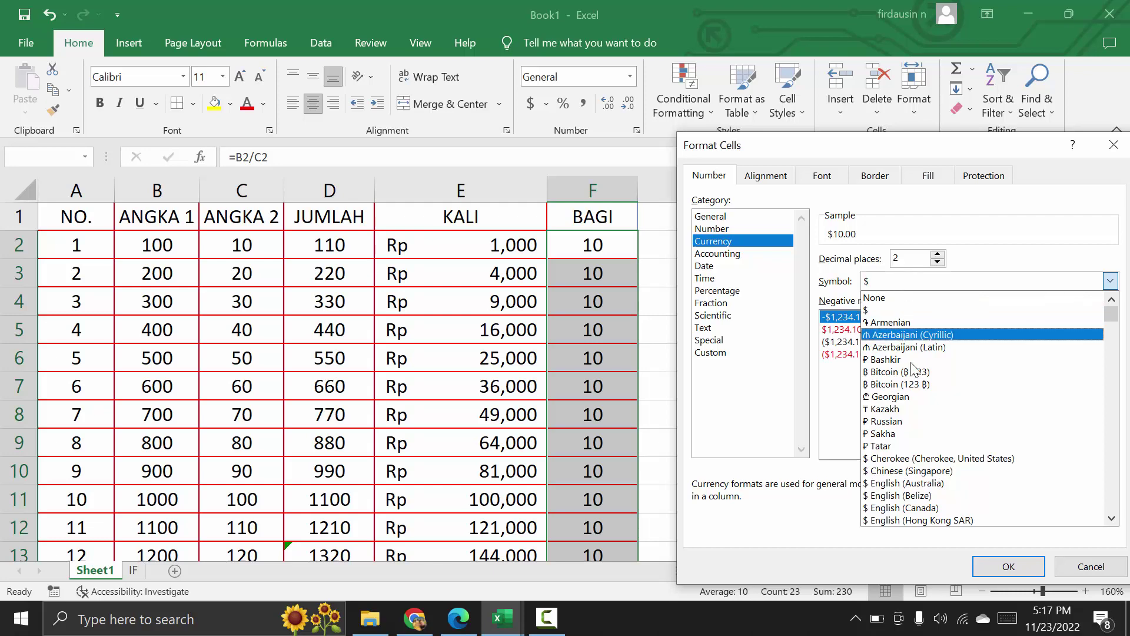
pyautogui.scroll(-1, 934, 405)
pyautogui.scroll(-3, 1000, 365)
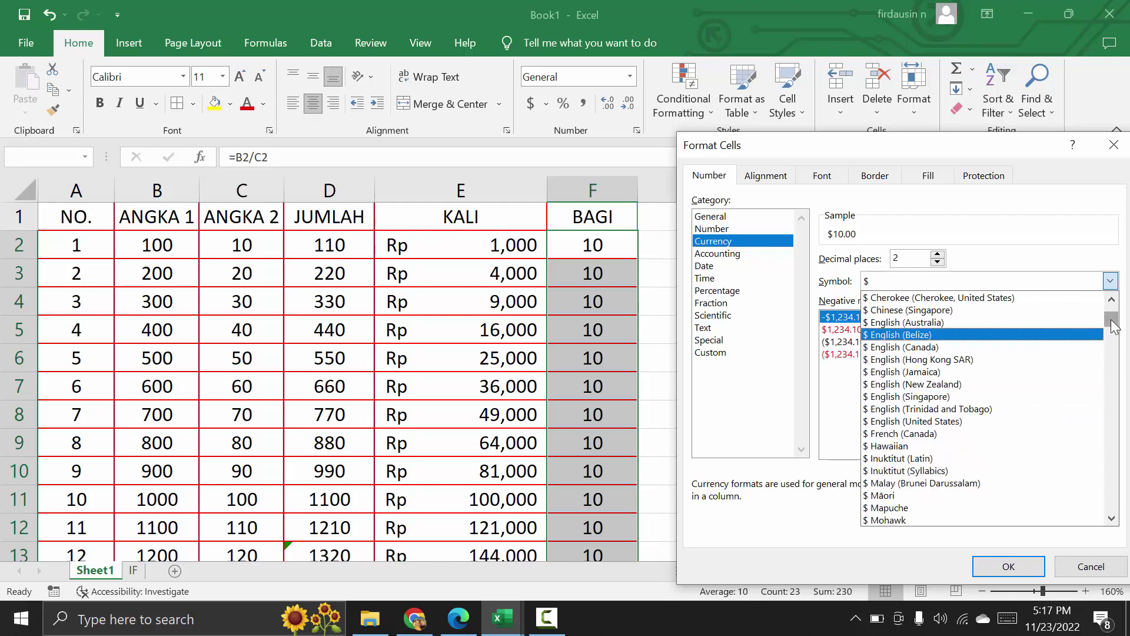
pyautogui.moveTo(1111, 319); pyautogui.dragTo(1113, 408)
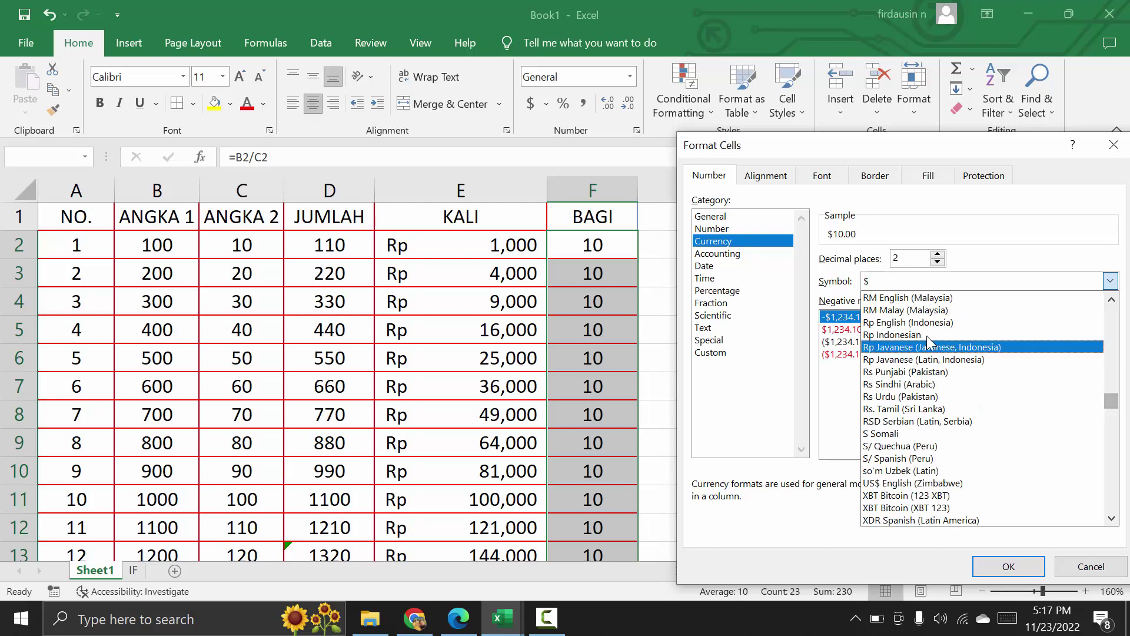
pyautogui.click(910, 334)
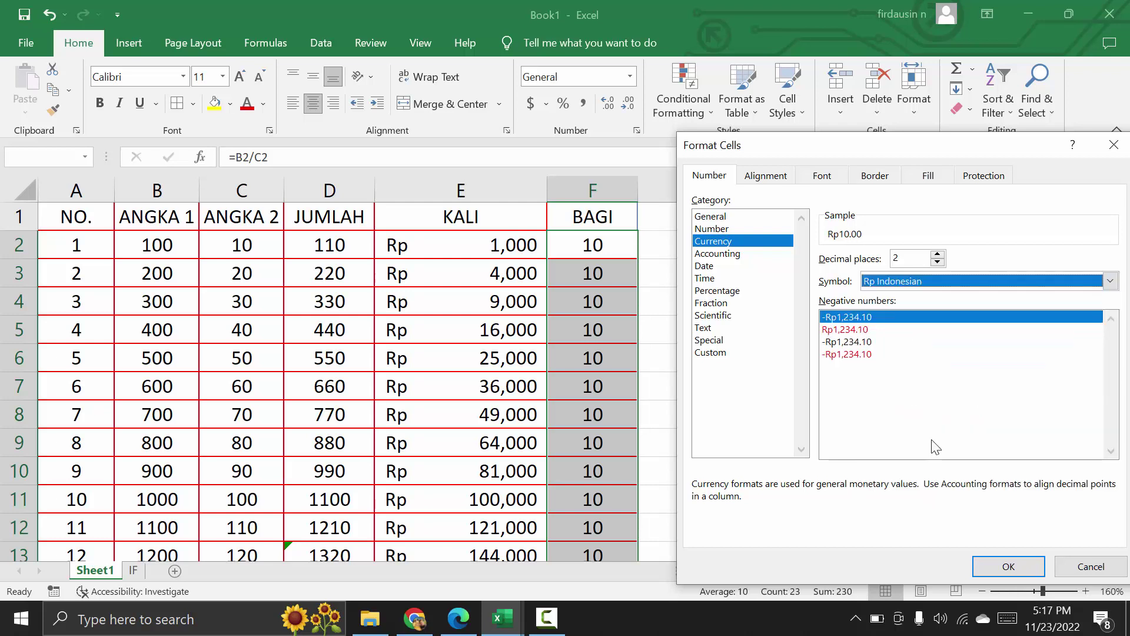
pyautogui.click(1003, 568)
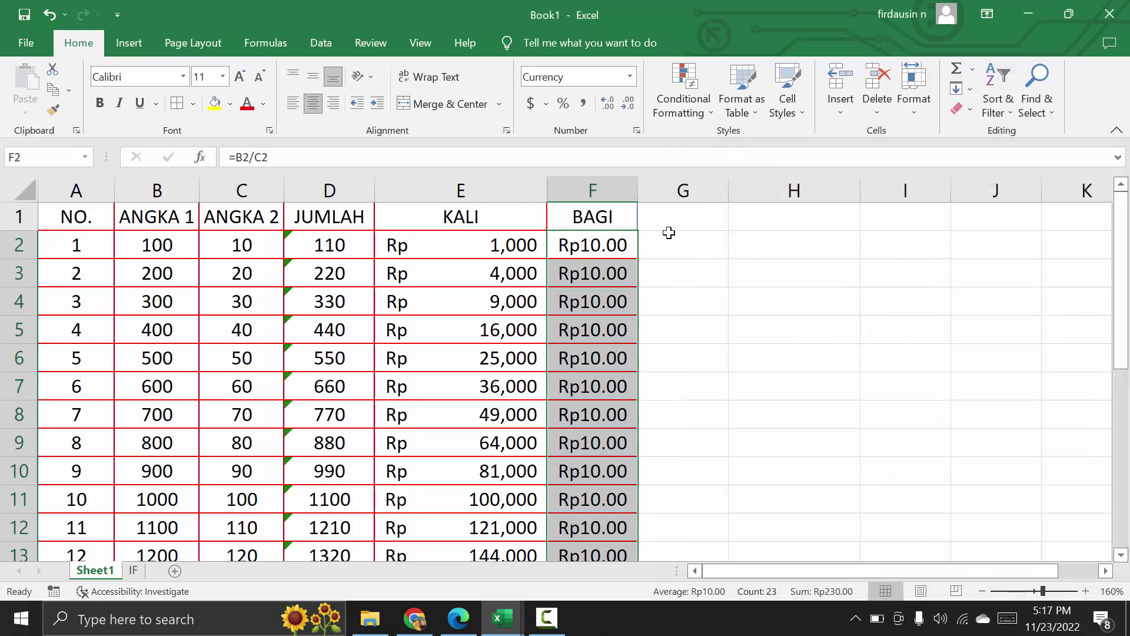
# Widen column F to fit the Rp10.00 values and check the formula in F20.
pyautogui.moveTo(637, 190); pyautogui.dragTo(692, 191)
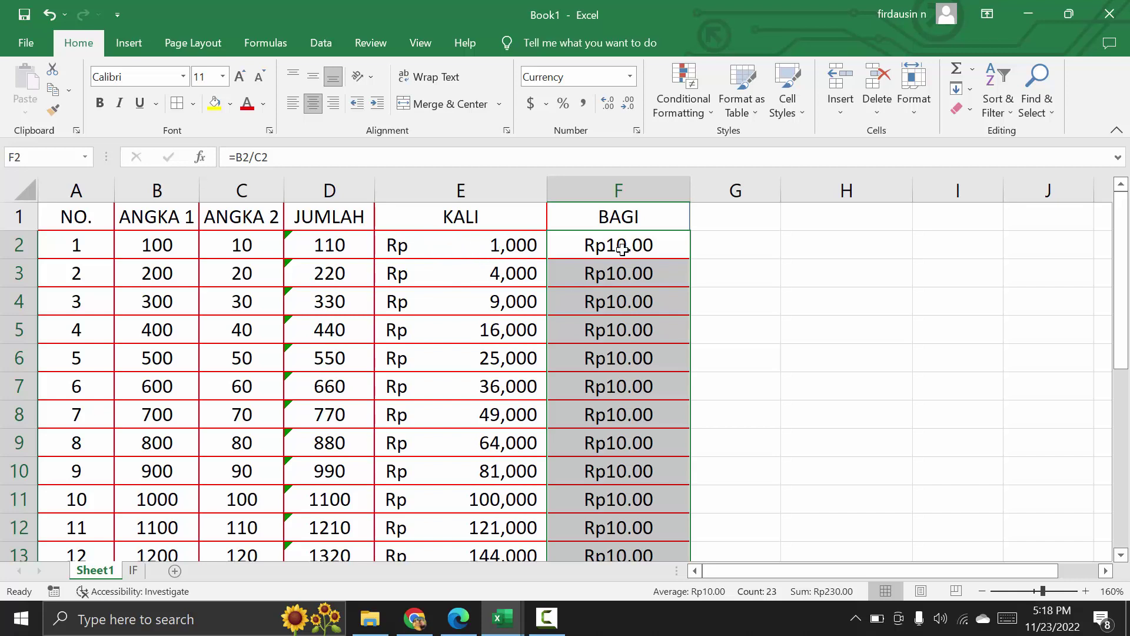
pyautogui.scroll(-5, 612, 449)
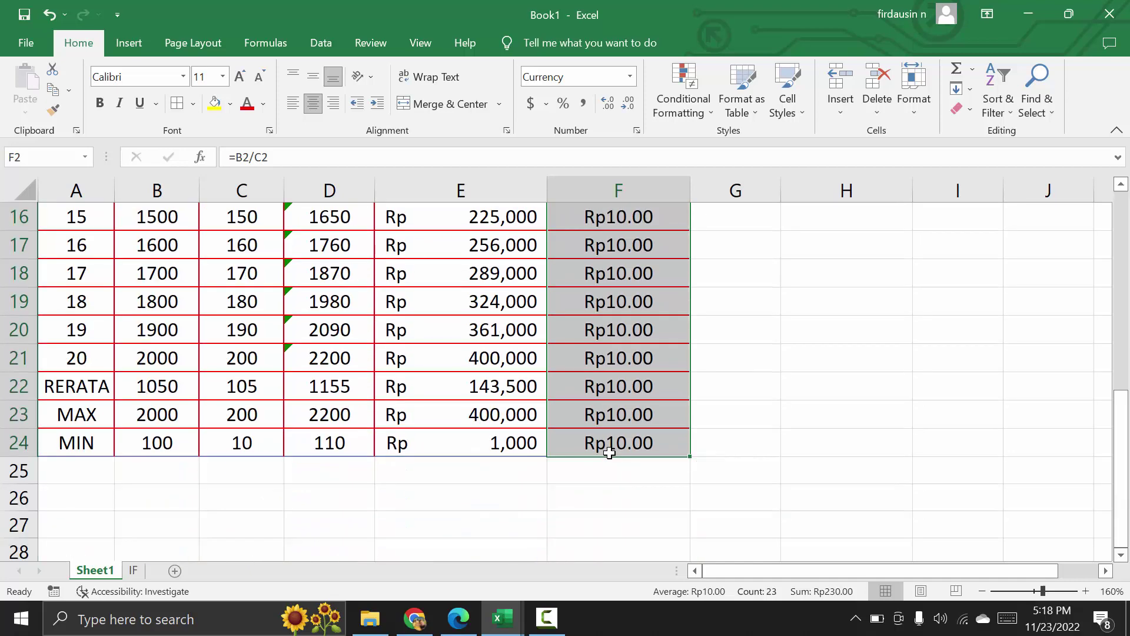
pyautogui.scroll(-5, 606, 447)
pyautogui.scroll(6, 609, 452)
pyautogui.click(618, 418)
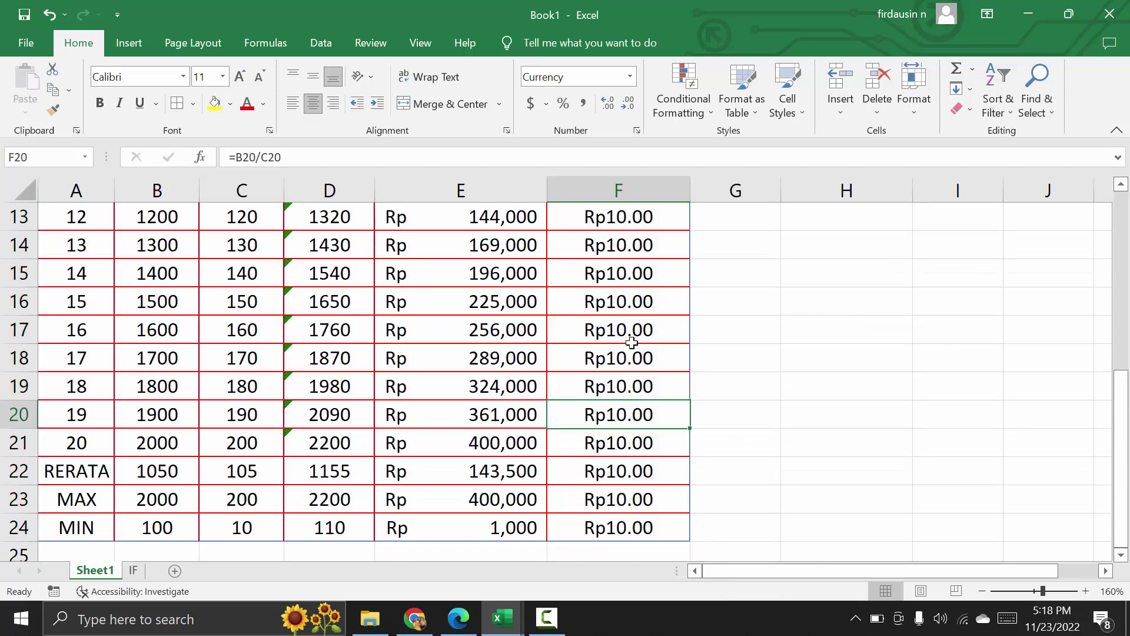
pyautogui.scroll(4, 630, 341)
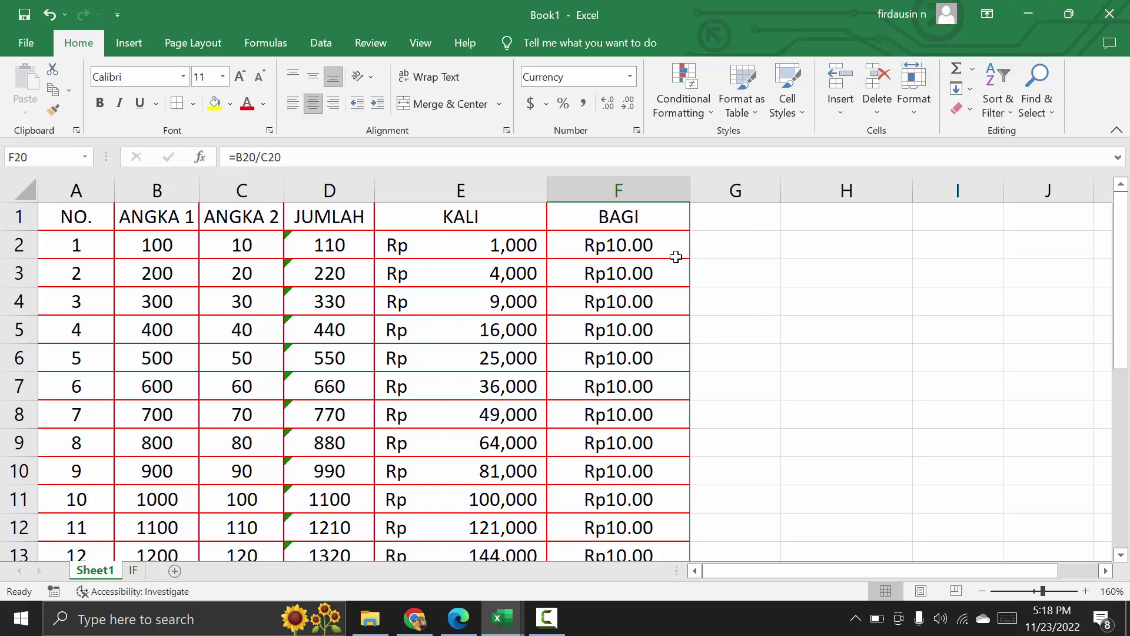
pyautogui.click(337, 237)
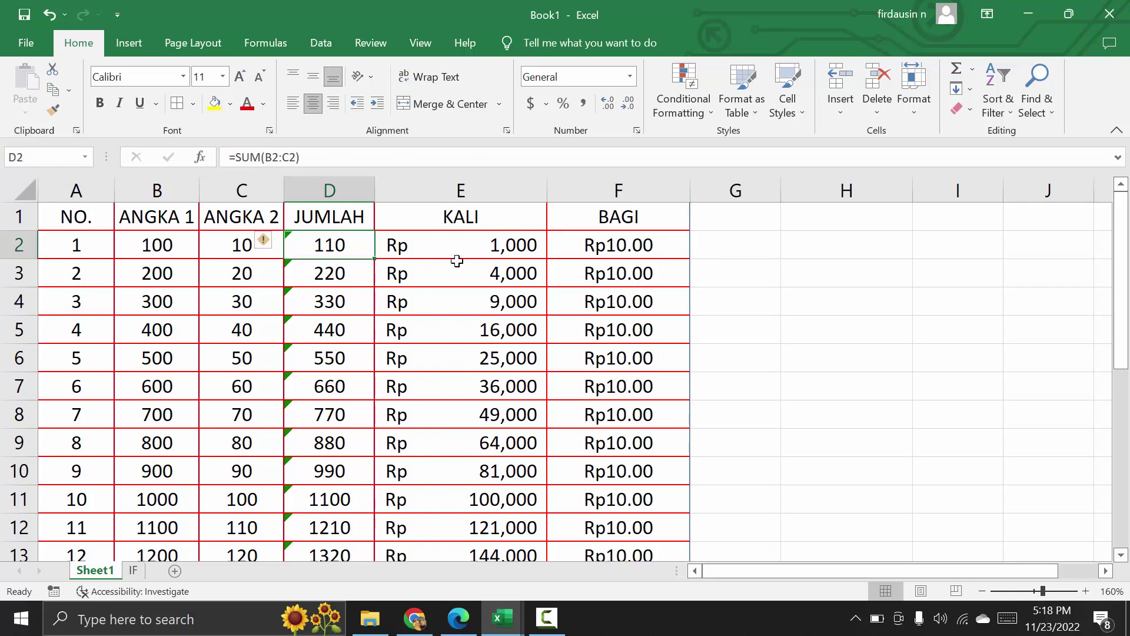
pyautogui.click(450, 243)
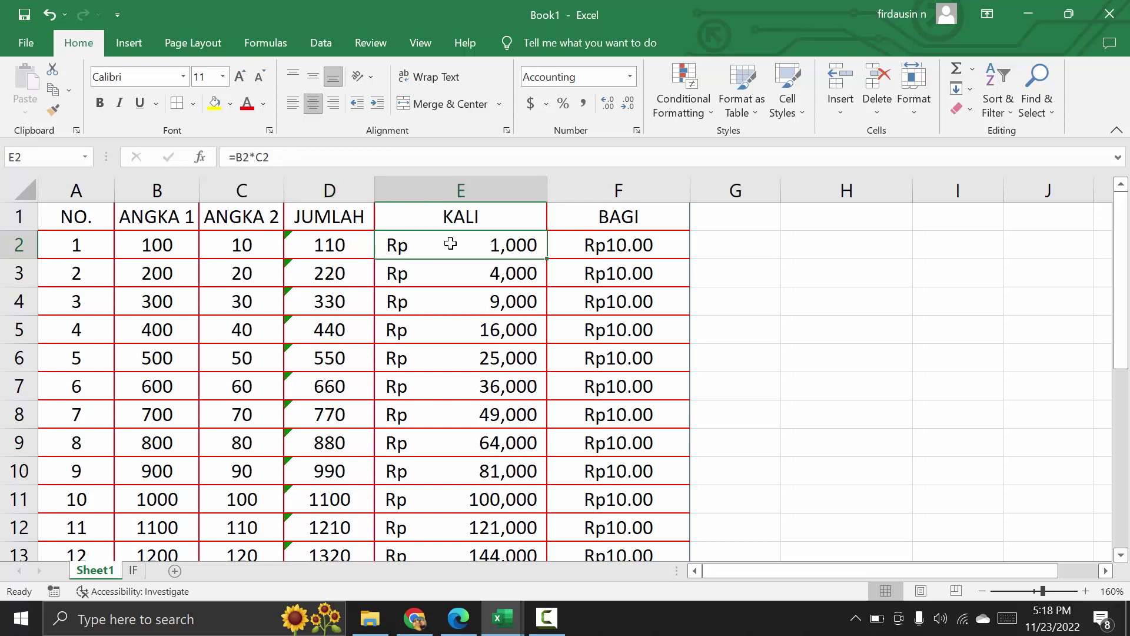
pyautogui.click(606, 237)
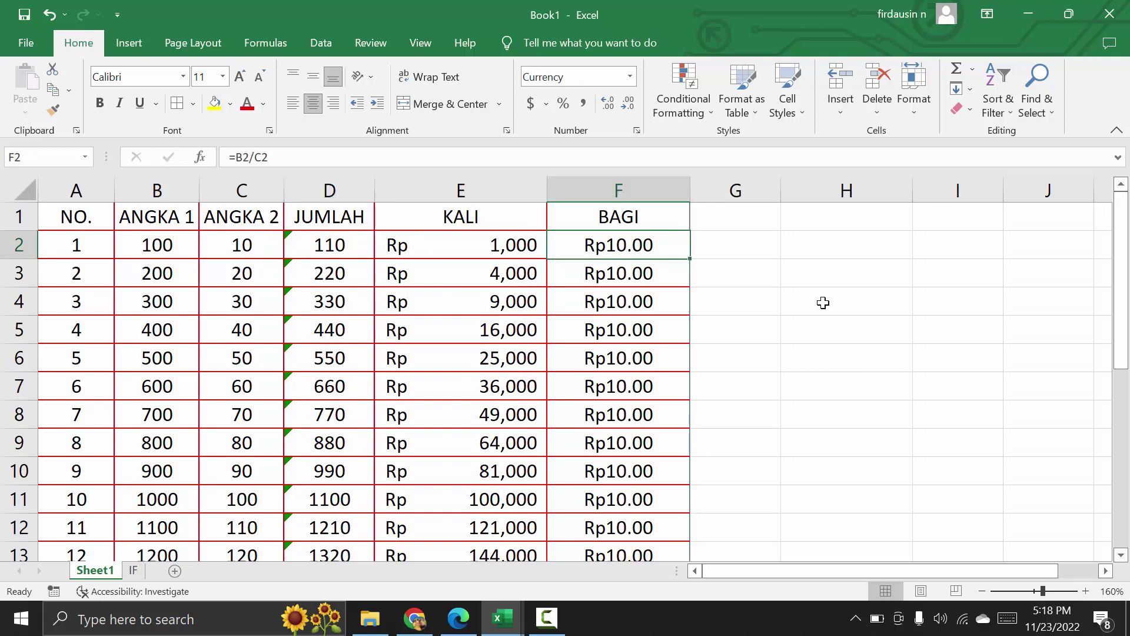
pyautogui.scroll(-1, 830, 401)
pyautogui.scroll(-5, 831, 401)
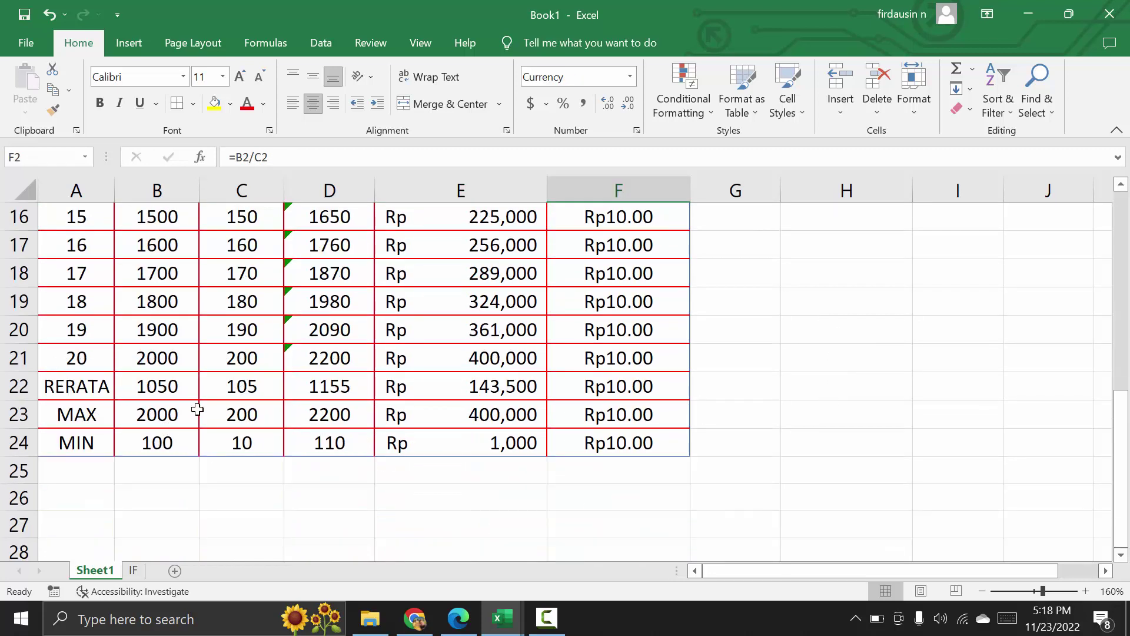
pyautogui.click(161, 387)
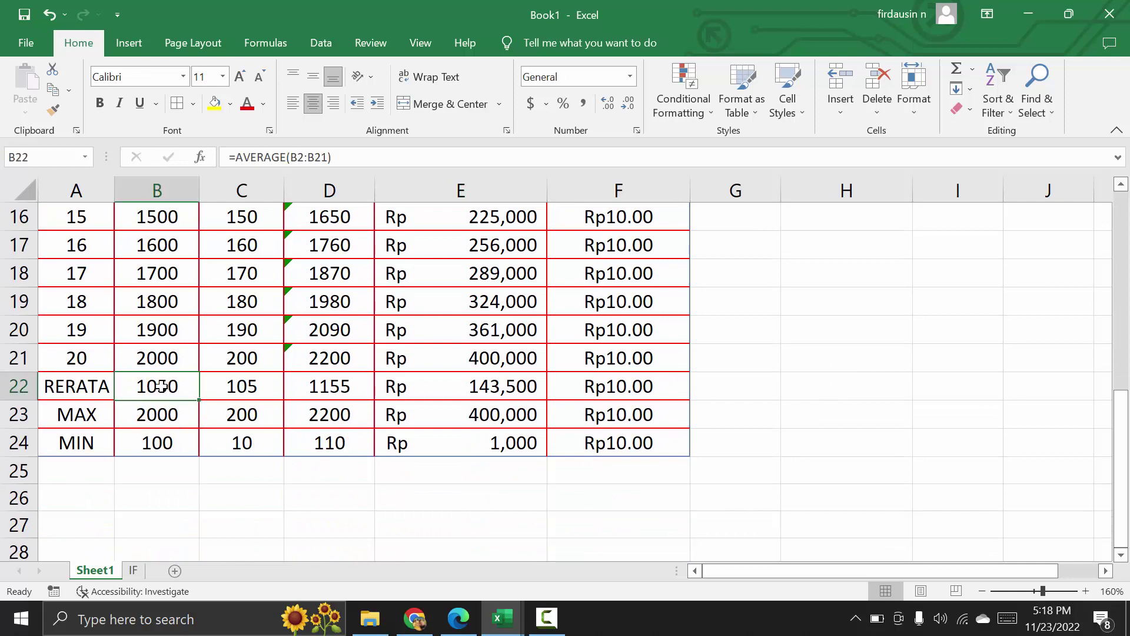
pyautogui.click(167, 417)
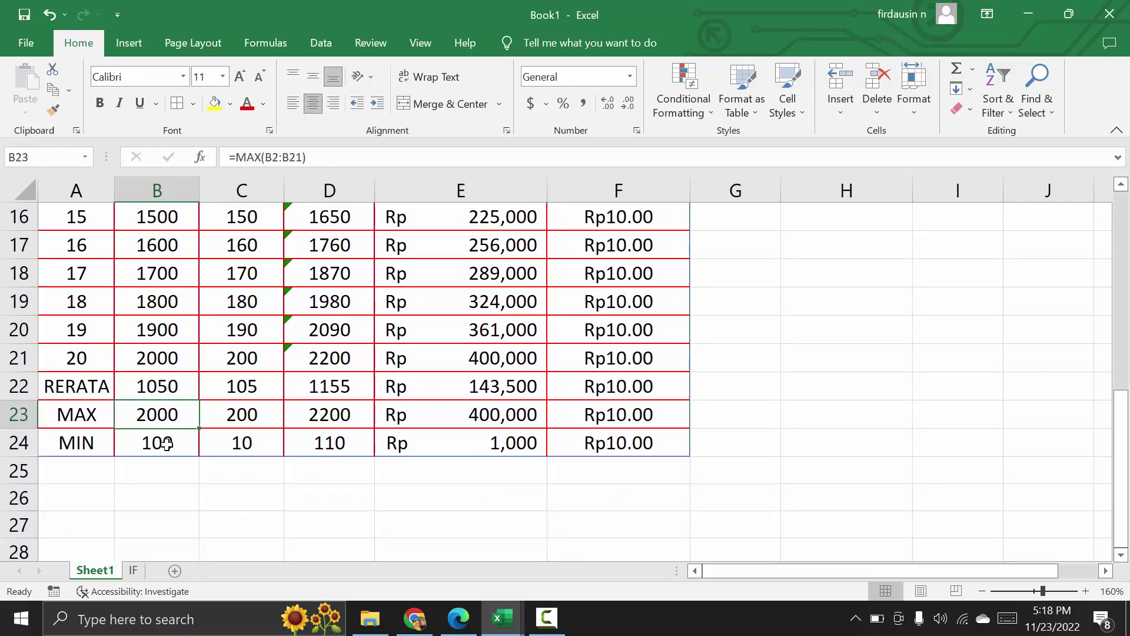
pyautogui.click(168, 445)
pyautogui.scroll(5, 850, 429)
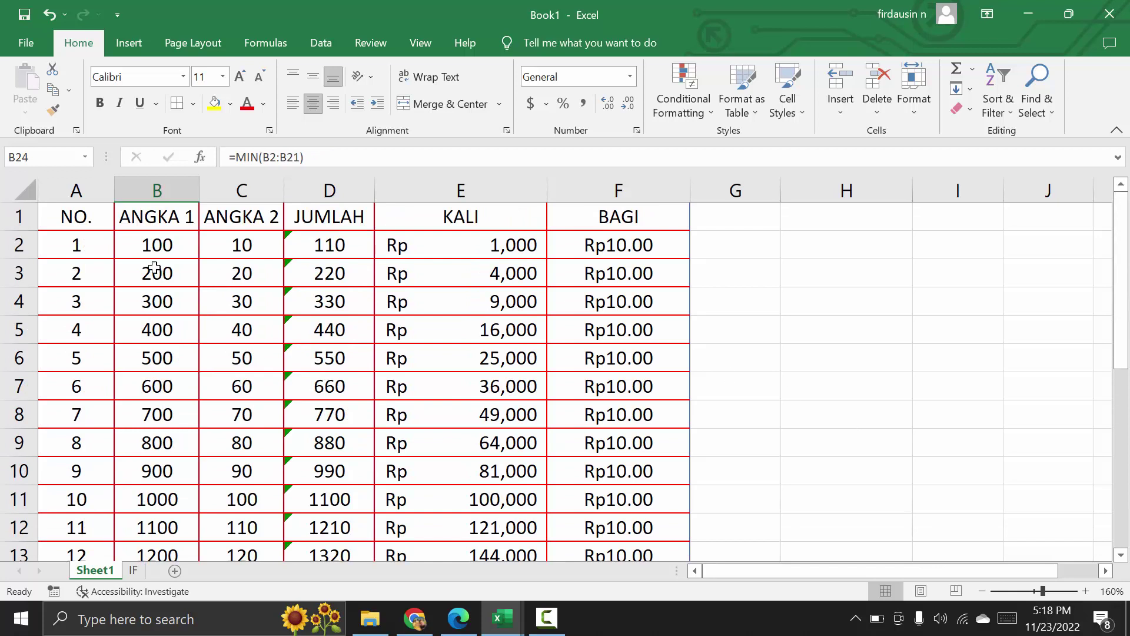
pyautogui.click(83, 220)
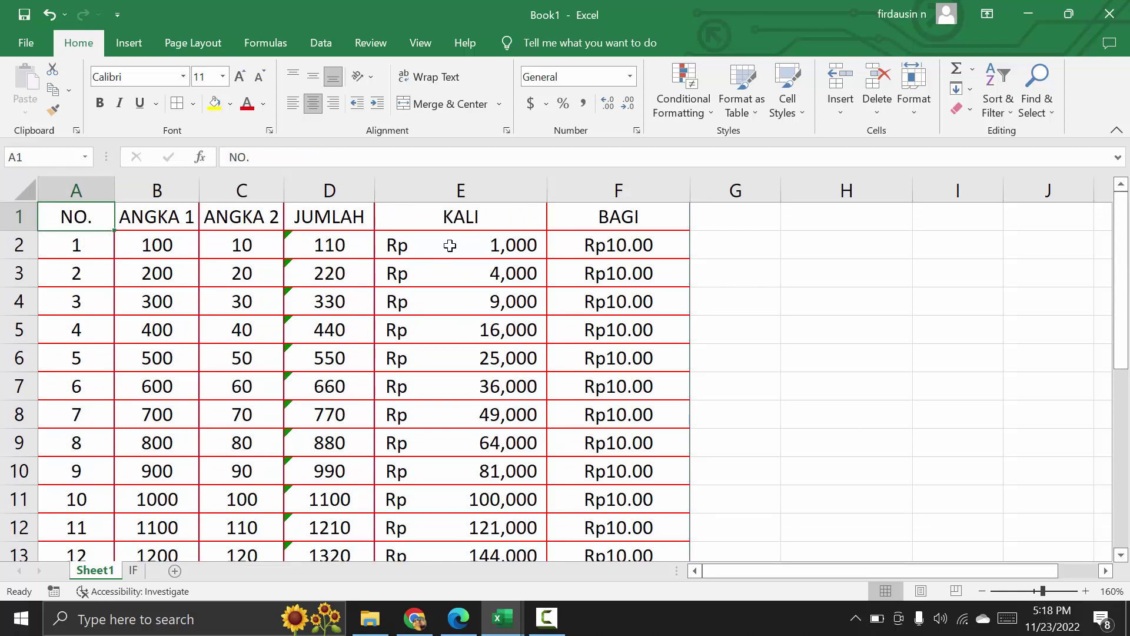
pyautogui.click(449, 245)
pyautogui.click(610, 246)
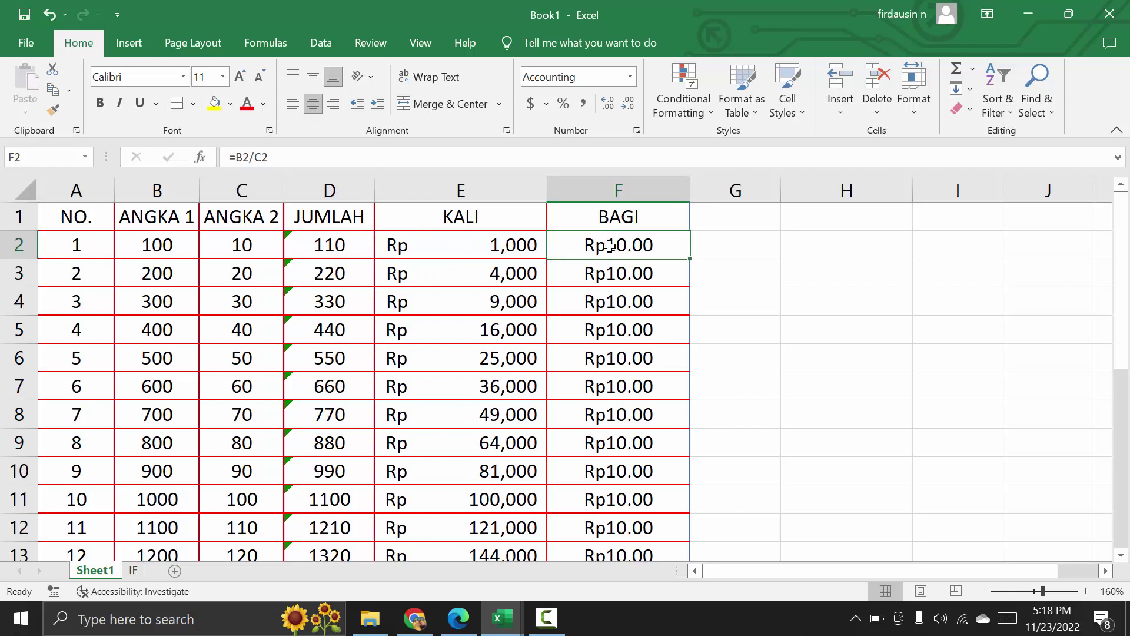